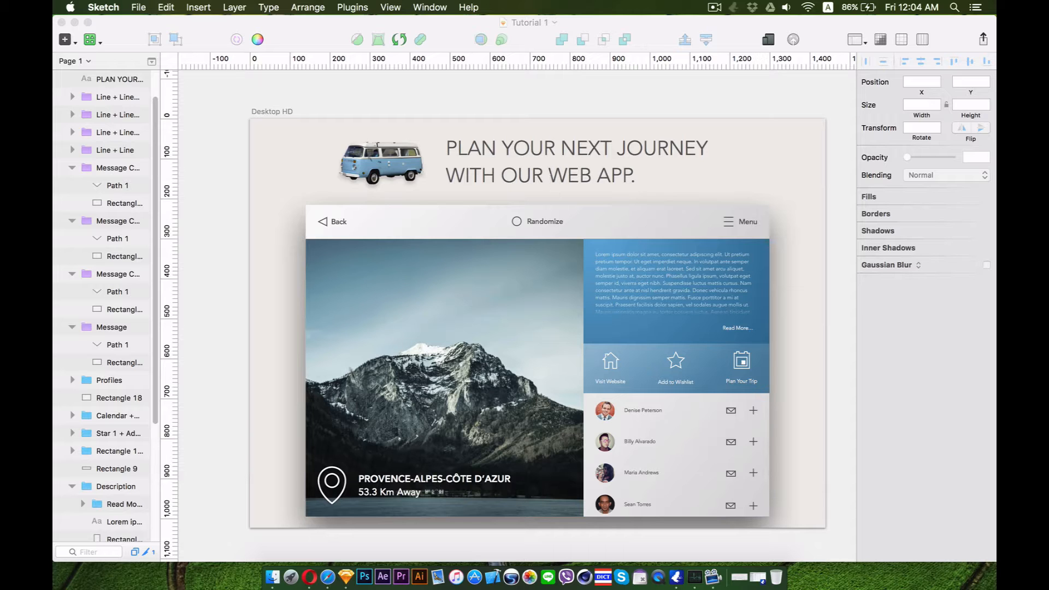
Create a new document and insert a Desktop HD artboard of 1440×1024 px
{"action": "left_click", "coordinate": [138, 6]}
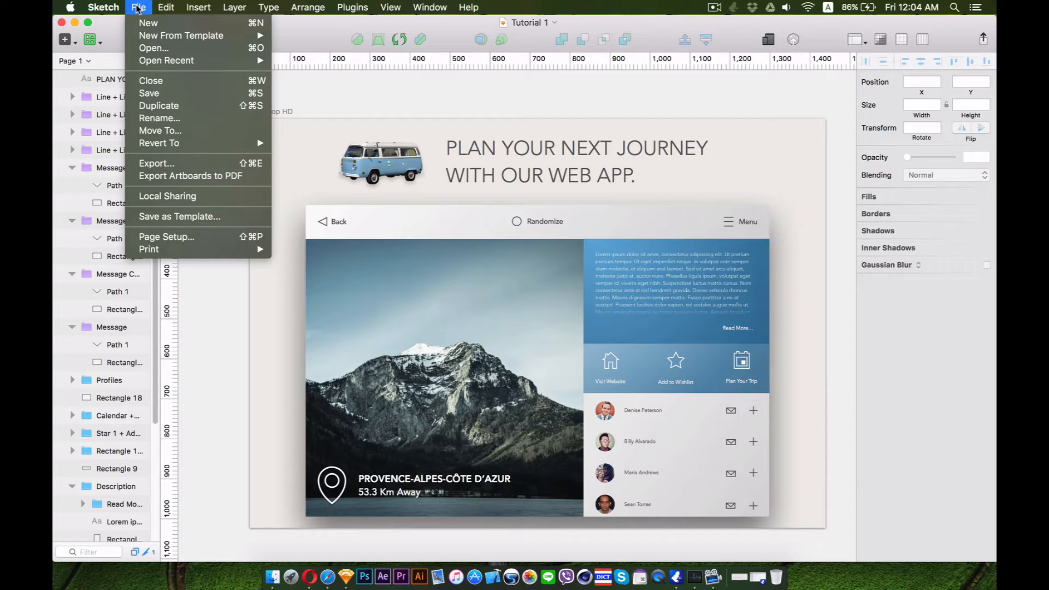
{"action": "left_click", "coordinate": [143, 23]}
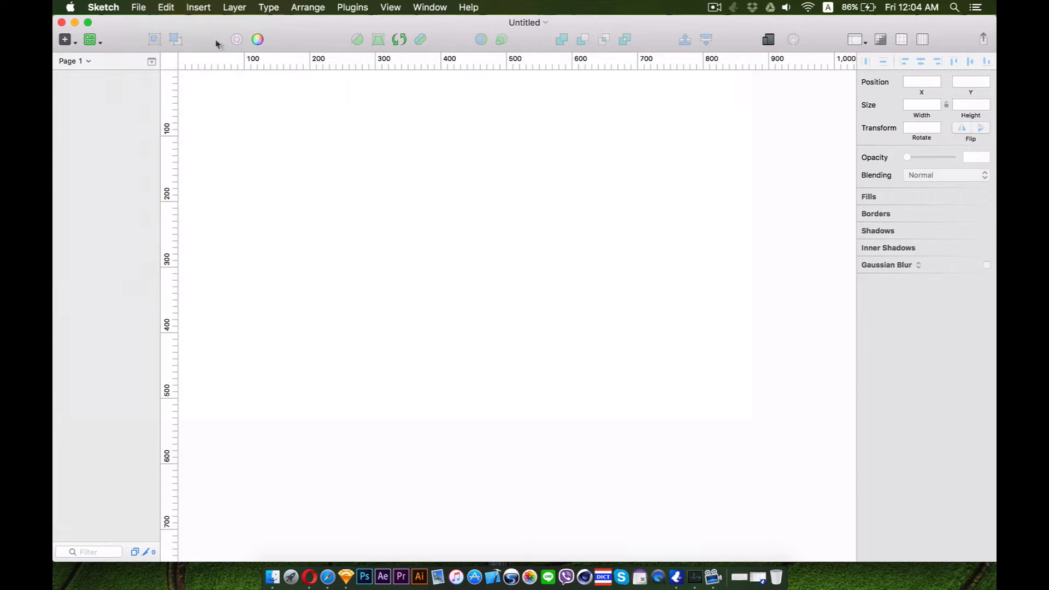
{"action": "left_click", "coordinate": [64, 39]}
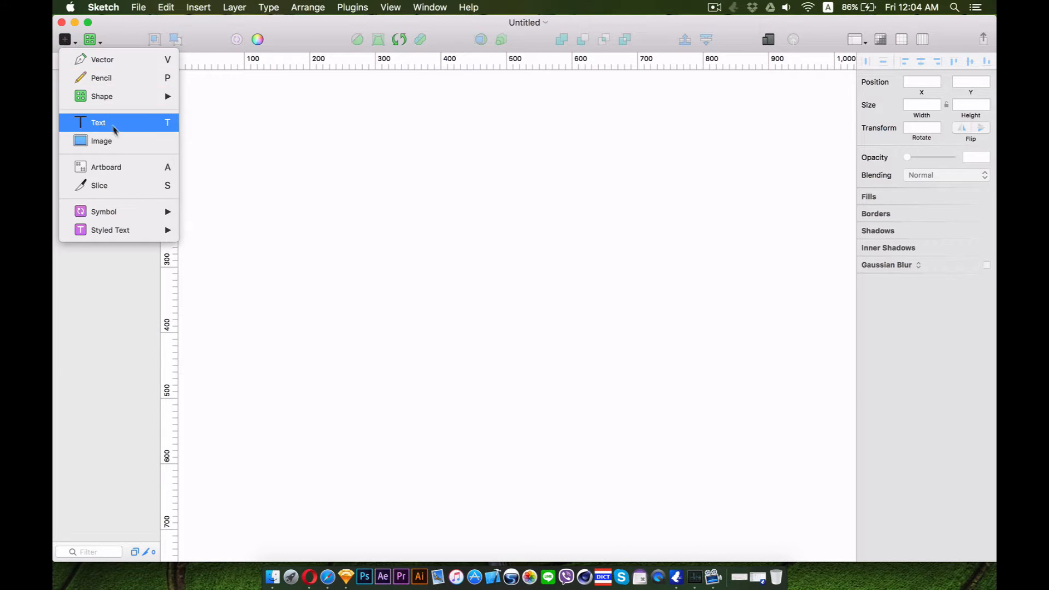
{"action": "left_click", "coordinate": [105, 167]}
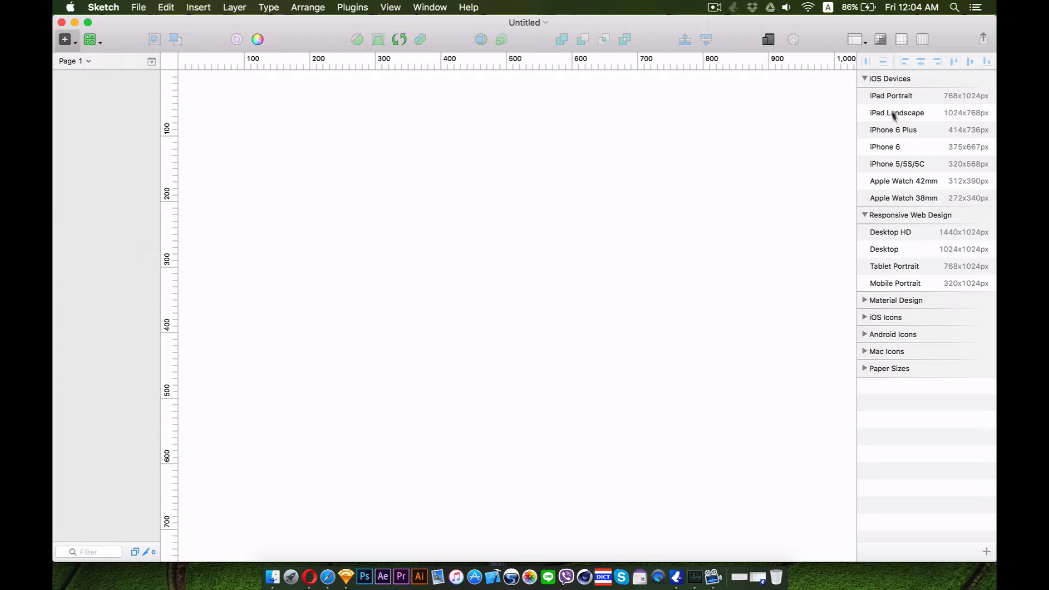
{"action": "left_click", "coordinate": [877, 234]}
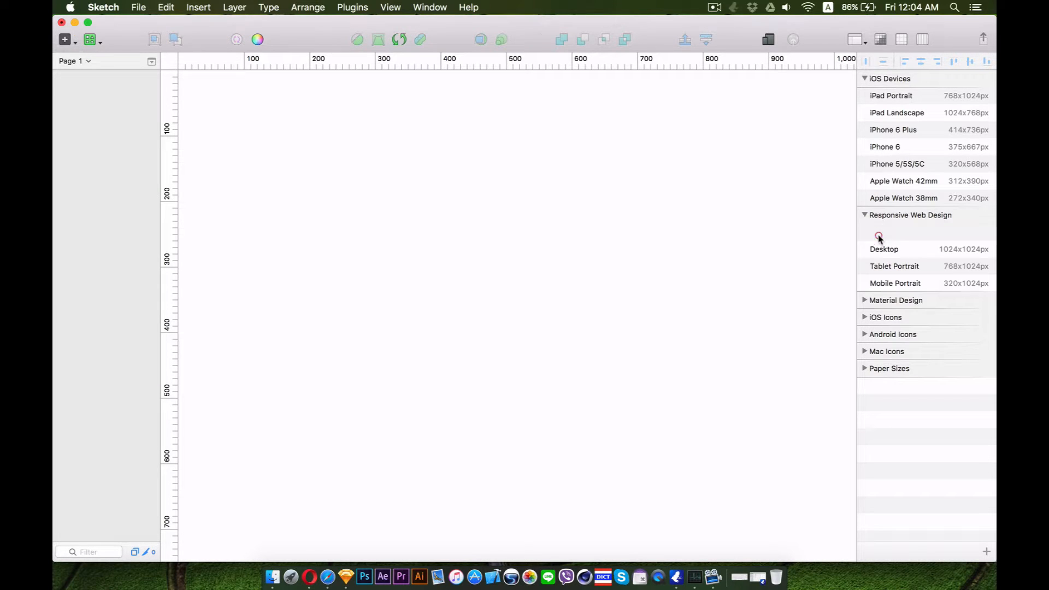
{"action": "key", "text": "super+minus"}
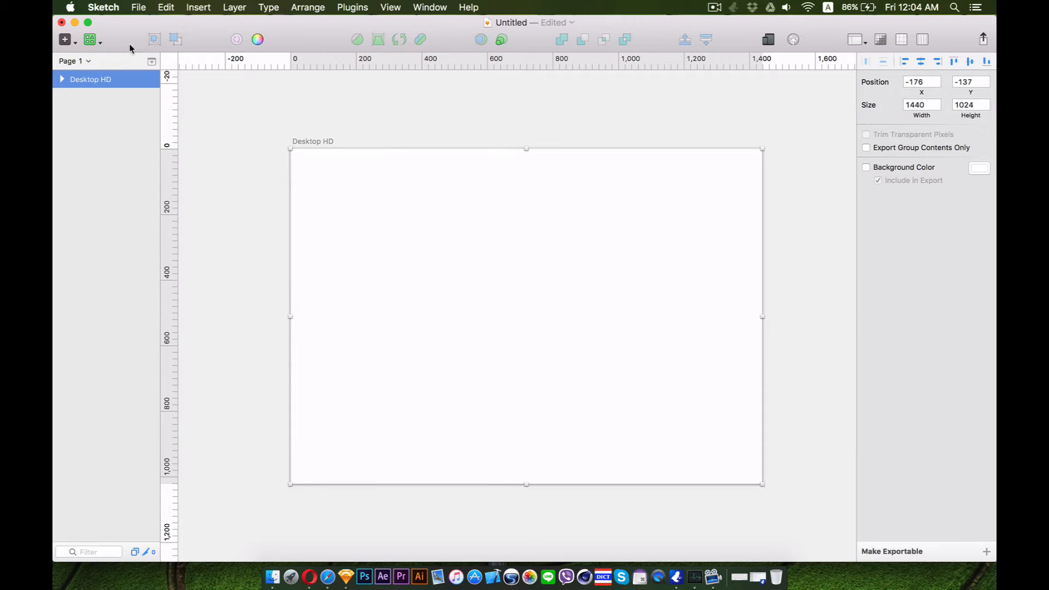
Draw a rectangle covering the whole Desktop HD artboard and remove its border
{"action": "left_click", "coordinate": [93, 42]}
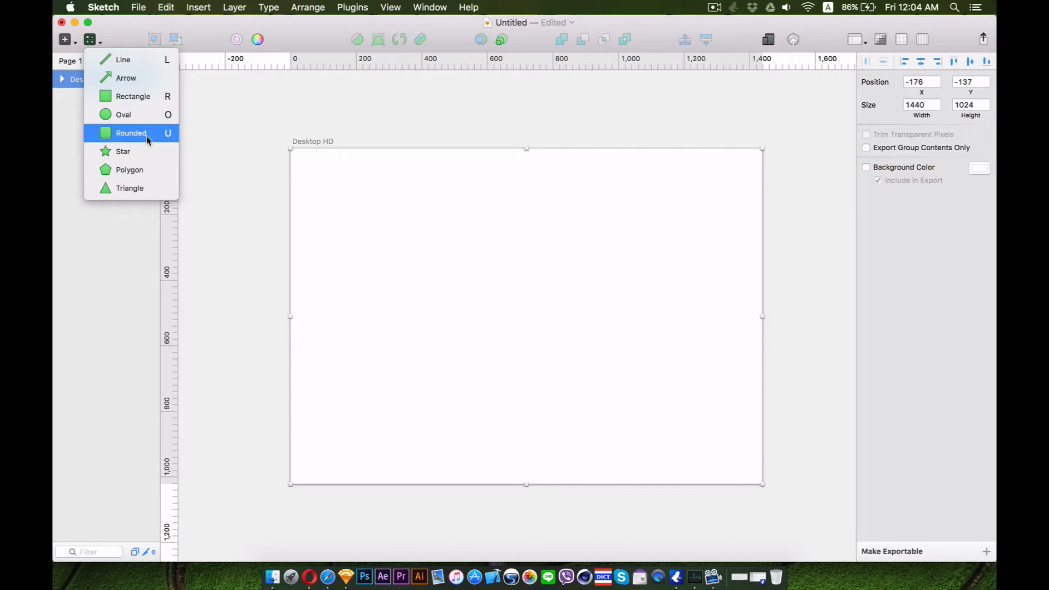
{"action": "left_click", "coordinate": [134, 98]}
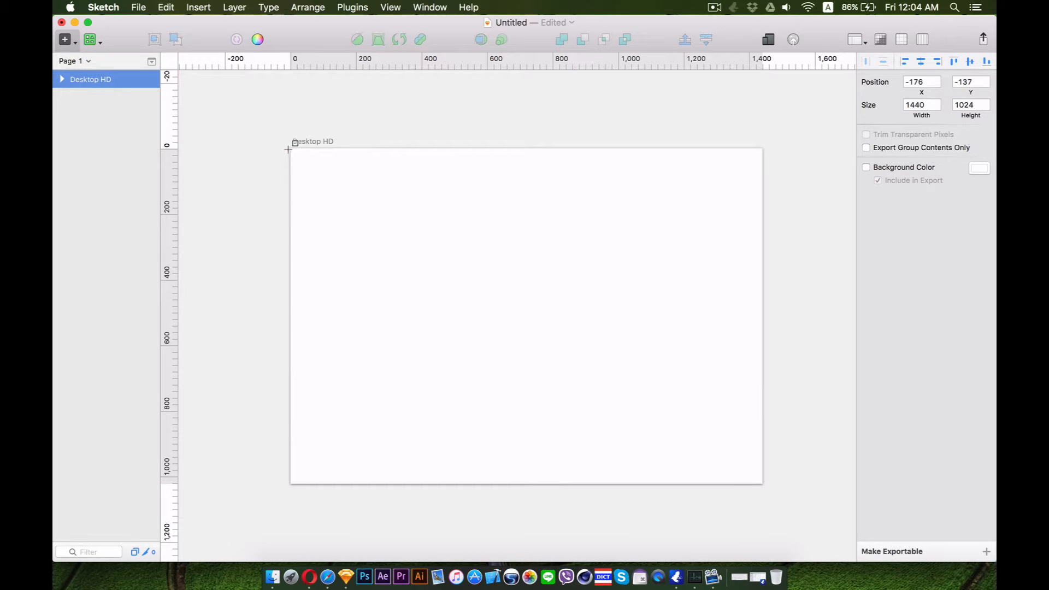
{"action": "mouse_move", "coordinate": [287, 149]}
{"action": "left_mouse_down"}
{"action": "mouse_move", "coordinate": [580, 366]}
{"action": "mouse_move", "coordinate": [762, 484]}
{"action": "left_mouse_up"}
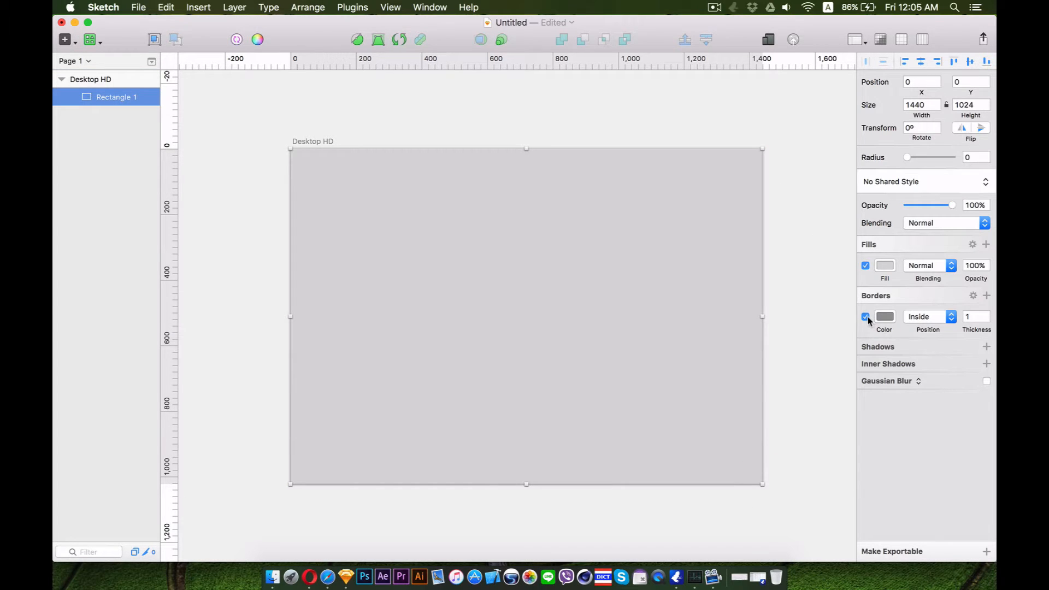
{"action": "left_click", "coordinate": [866, 317]}
Give the rectangle a light grey linear gradient fill running diagonally across the artboard
{"action": "left_click", "coordinate": [884, 265]}
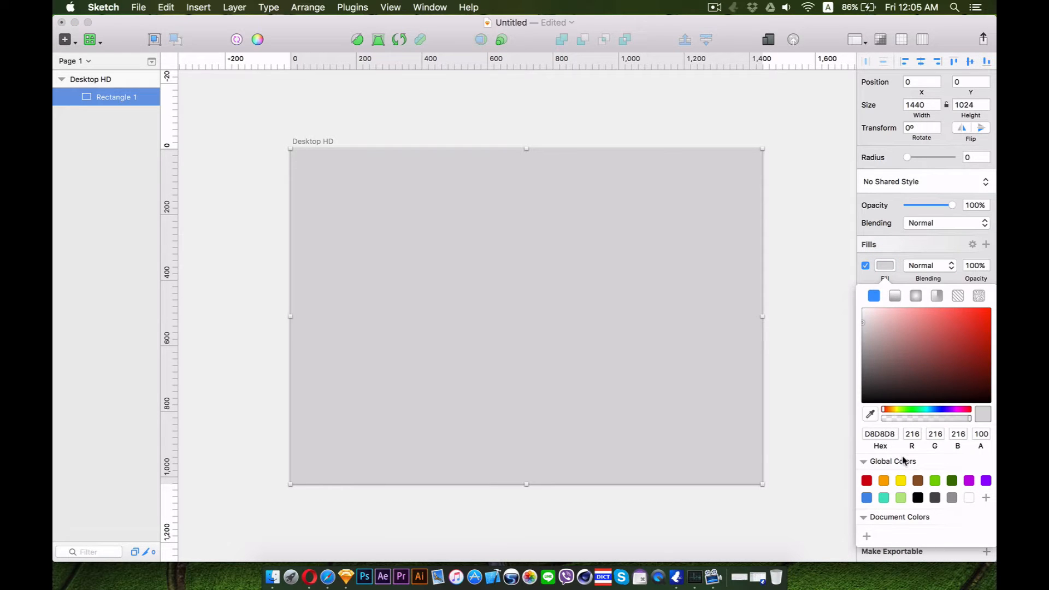
{"action": "left_click", "coordinate": [894, 295]}
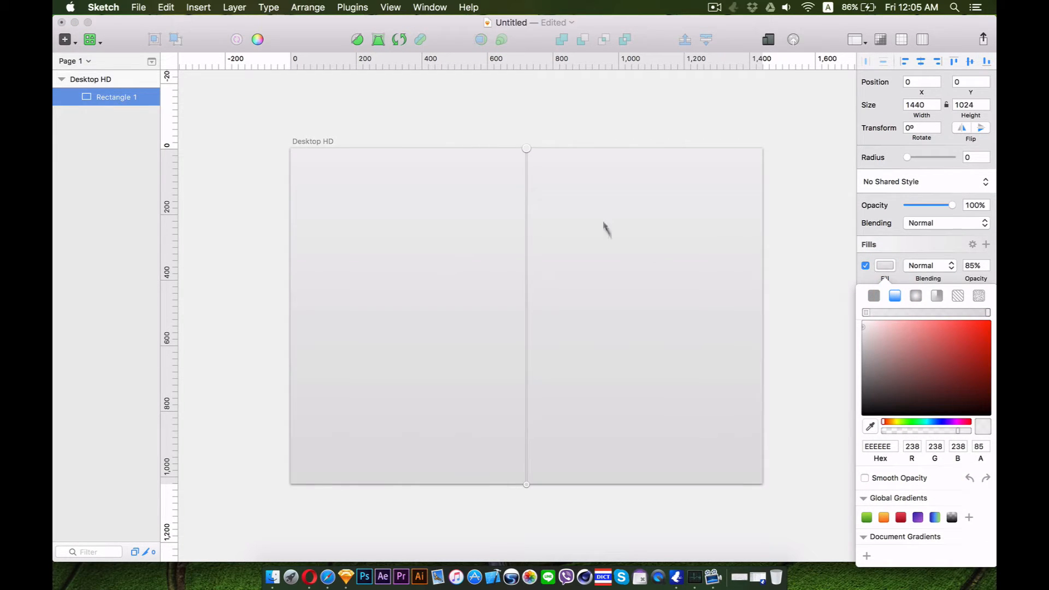
{"action": "left_click_drag", "start_coordinate": [526, 486], "coordinate": [697, 394]}
{"action": "left_click_drag", "start_coordinate": [527, 152], "coordinate": [424, 167]}
{"action": "left_click_drag", "start_coordinate": [898, 356], "coordinate": [861, 323]}
{"action": "left_click", "coordinate": [830, 307]}
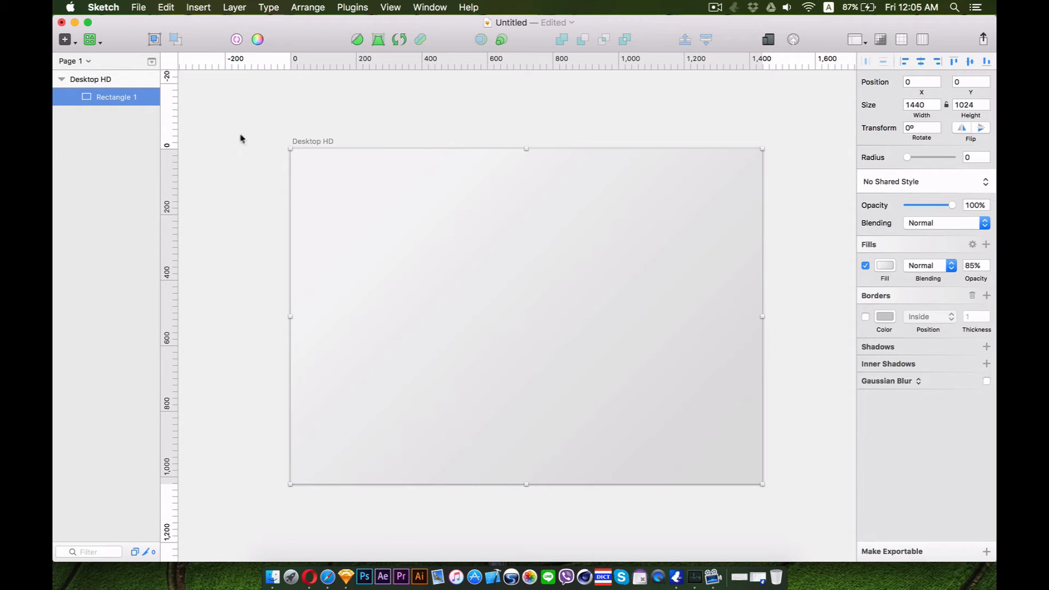
Rename the rectangle layer to Background
{"action": "left_click", "coordinate": [239, 134]}
{"action": "left_click", "coordinate": [372, 197]}
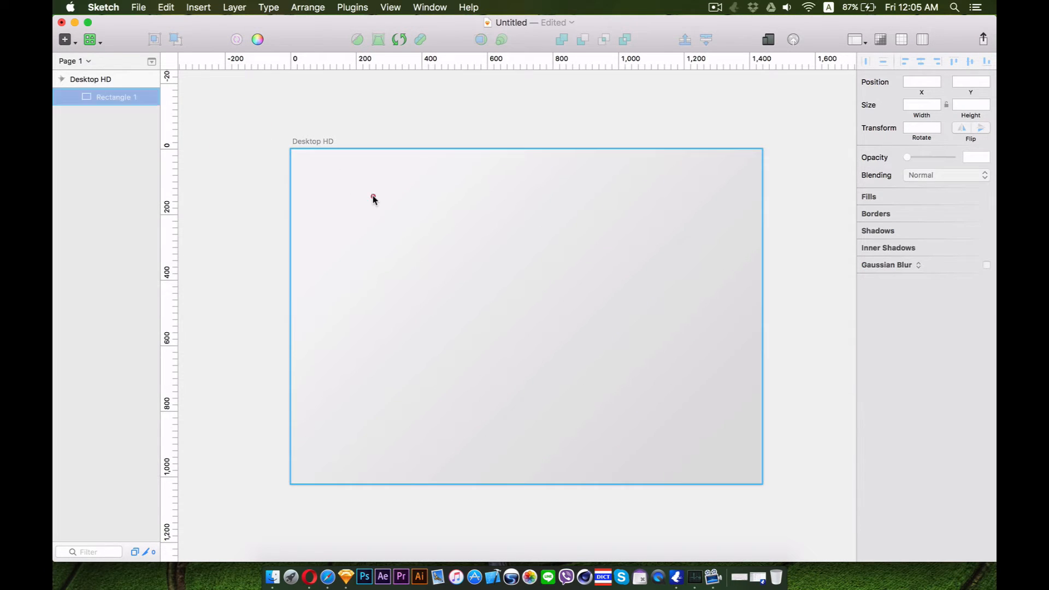
{"action": "right_click", "coordinate": [109, 99]}
{"action": "left_click", "coordinate": [155, 276]}
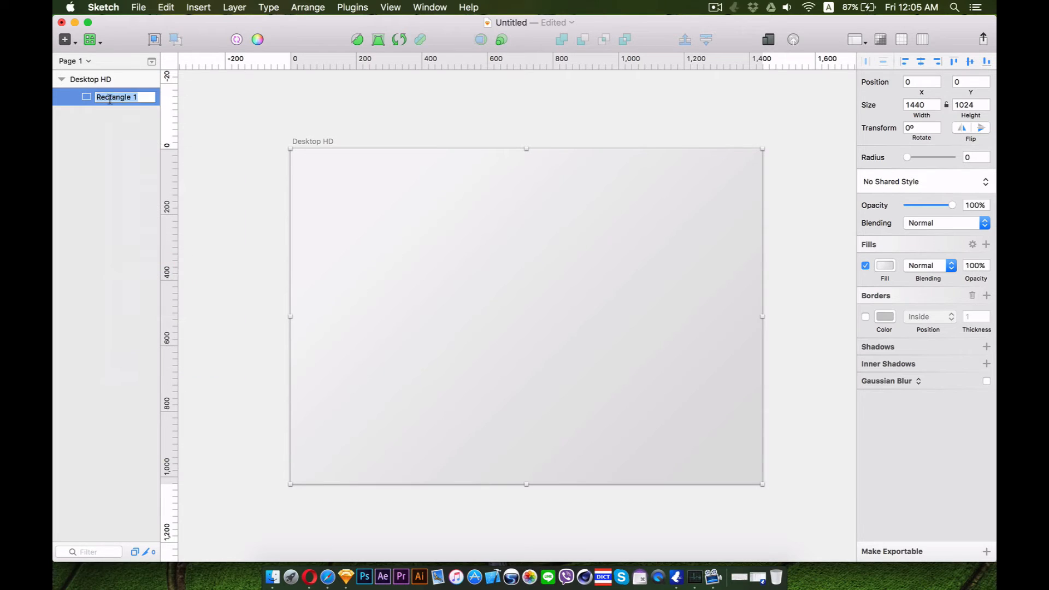
{"action": "type", "text": "Background"}
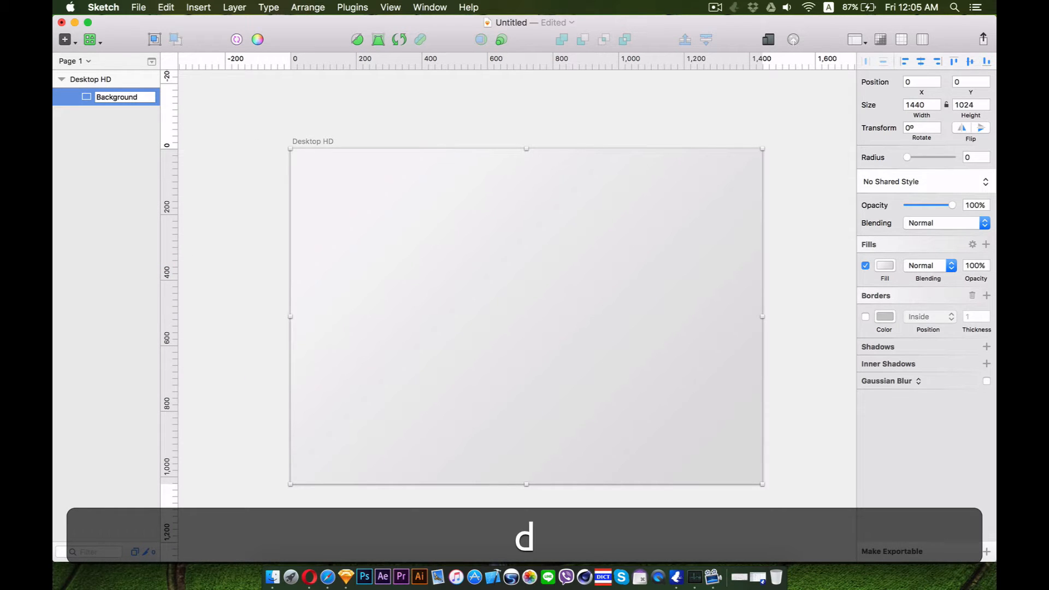
{"action": "key", "text": "Return"}
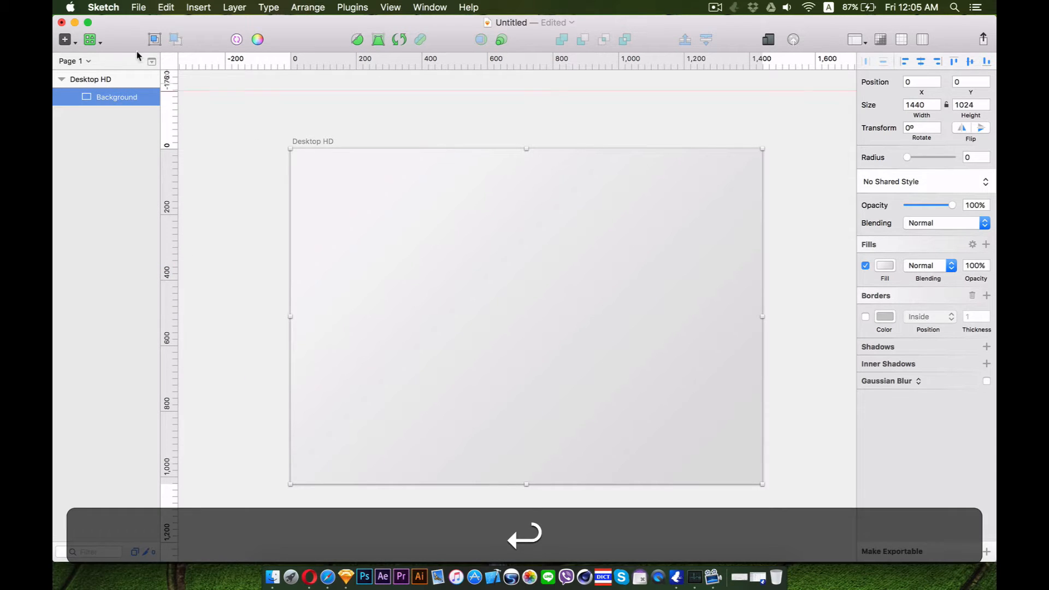
Lock the Background layer
{"action": "right_click", "coordinate": [103, 92]}
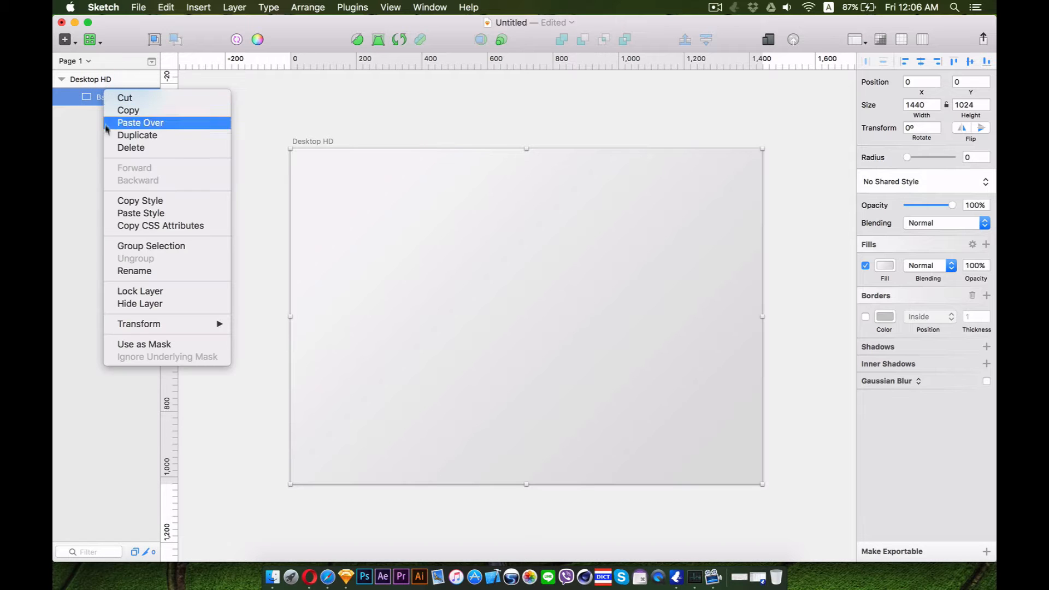
{"action": "left_click", "coordinate": [147, 292]}
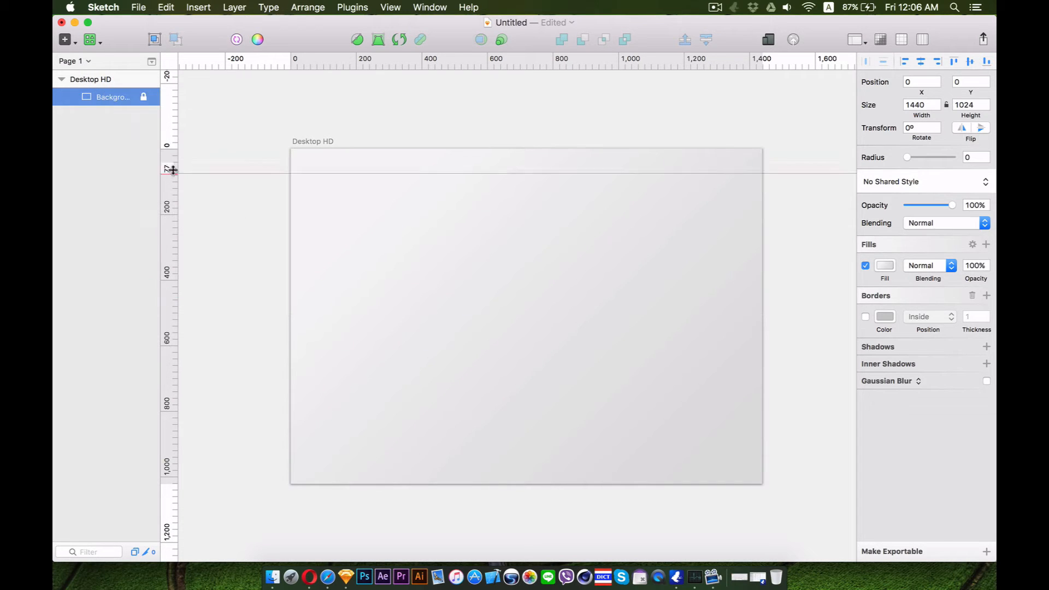
{"action": "left_click", "coordinate": [225, 166]}
{"action": "key", "text": "space"}
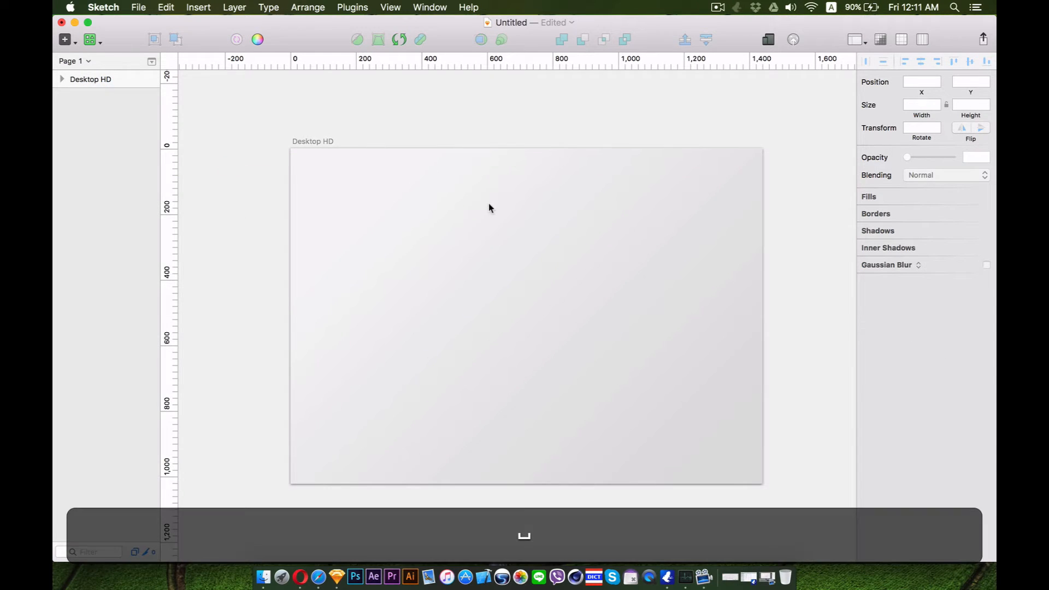
{"action": "left_click_drag", "start_coordinate": [524, 210], "coordinate": [400, 208]}
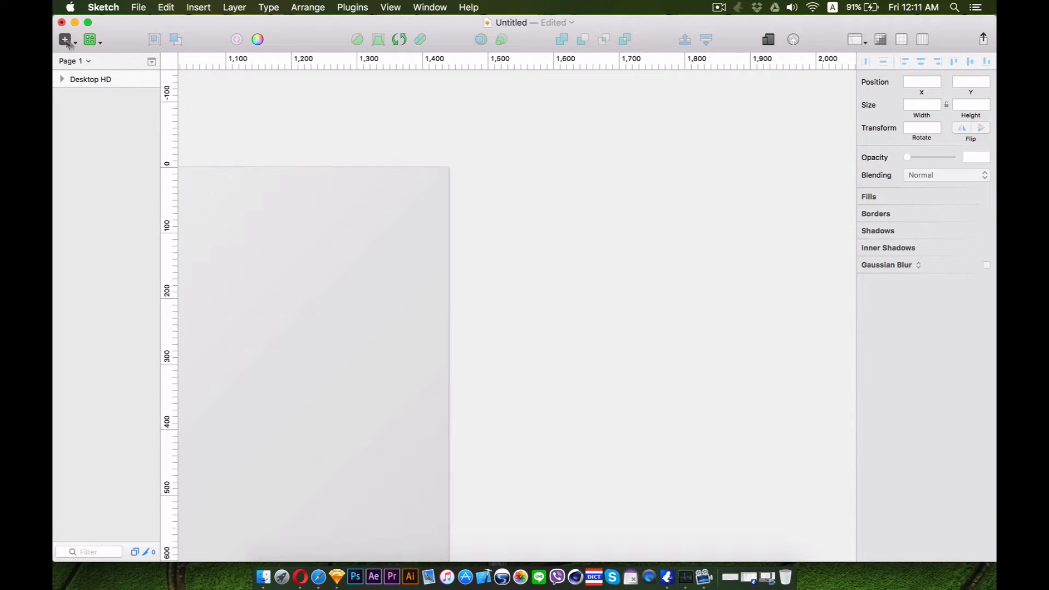
Create a small 24×24 px artboard beside the Desktop HD artboard
{"action": "left_click", "coordinate": [68, 41]}
{"action": "left_click", "coordinate": [113, 170]}
{"action": "left_click_drag", "start_coordinate": [463, 168], "coordinate": [480, 183]}
{"action": "key", "text": "shift"}
{"action": "key", "text": "super+shift+equal"}
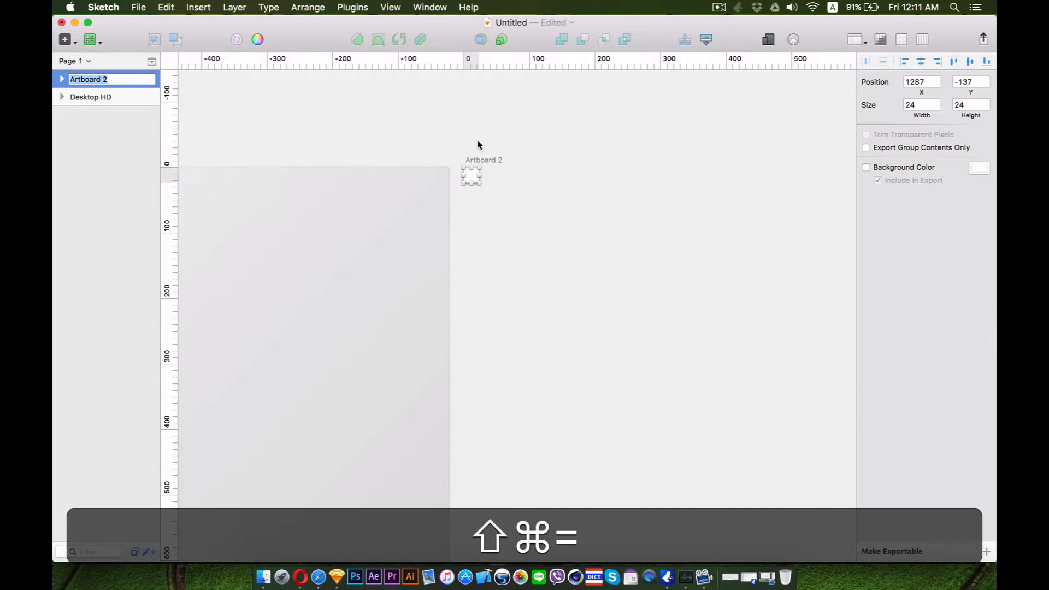
{"action": "key", "text": "super+space"}
{"action": "left_click_drag", "start_coordinate": [467, 139], "coordinate": [504, 290]}
{"action": "key", "text": "space"}
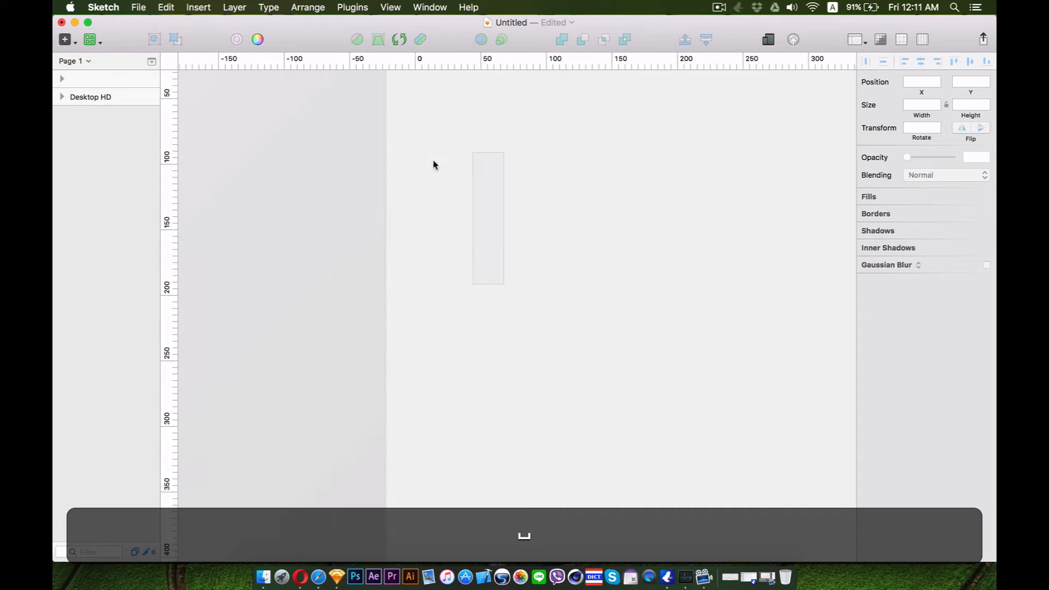
{"action": "left_click_drag", "start_coordinate": [433, 161], "coordinate": [449, 314]}
{"action": "key", "text": "super+equal"}
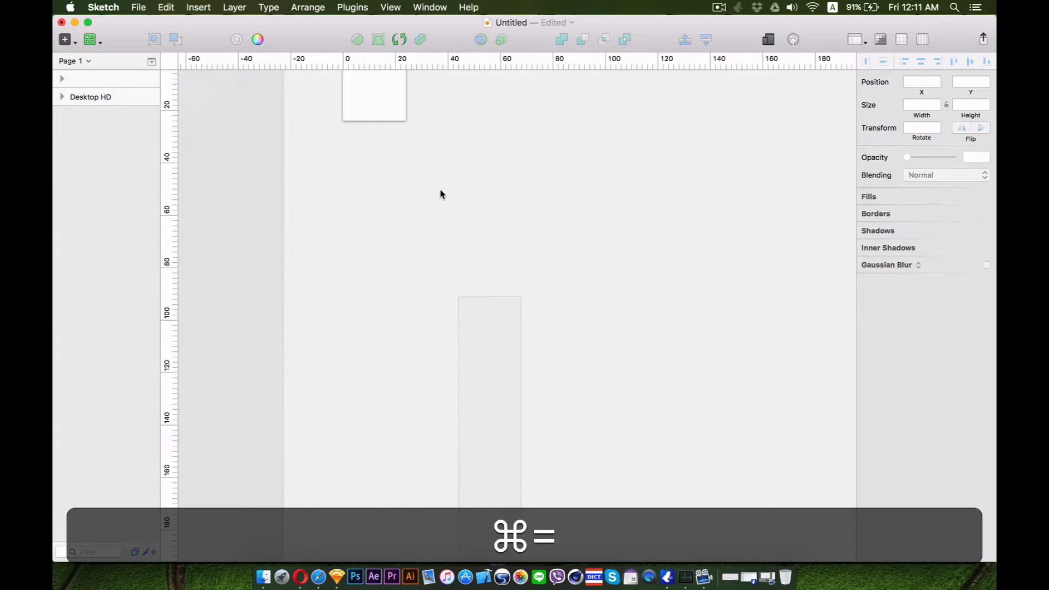
{"action": "key", "text": "space"}
{"action": "left_click_drag", "start_coordinate": [419, 142], "coordinate": [474, 402]}
{"action": "key", "text": "super+equal"}
{"action": "key", "text": "space"}
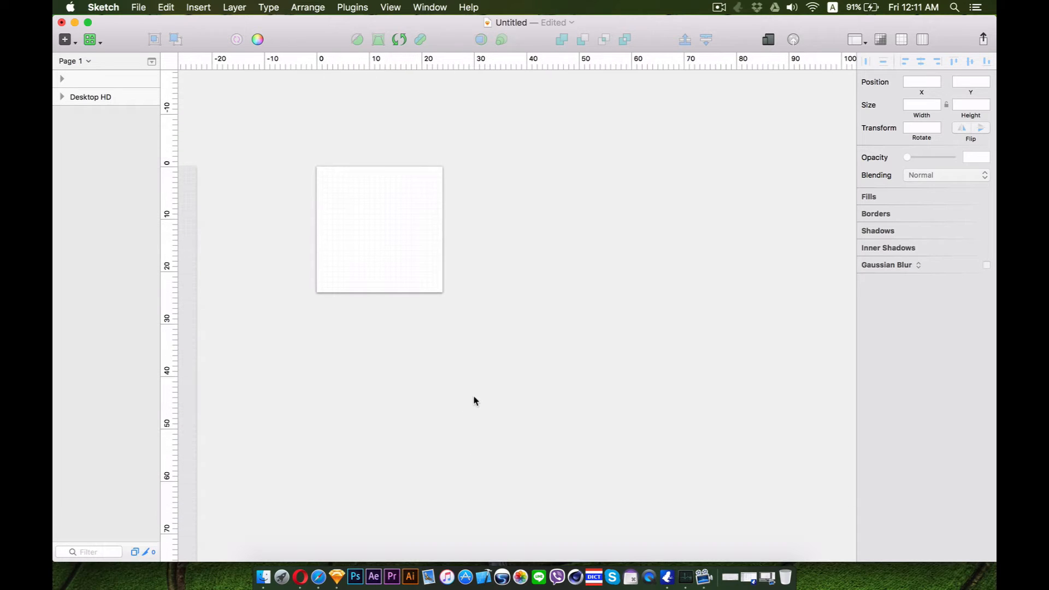
Duplicate the 24×24 artboard twice, placing the copies in a row to its right about 3 px apart
{"action": "left_click", "coordinate": [398, 206]}
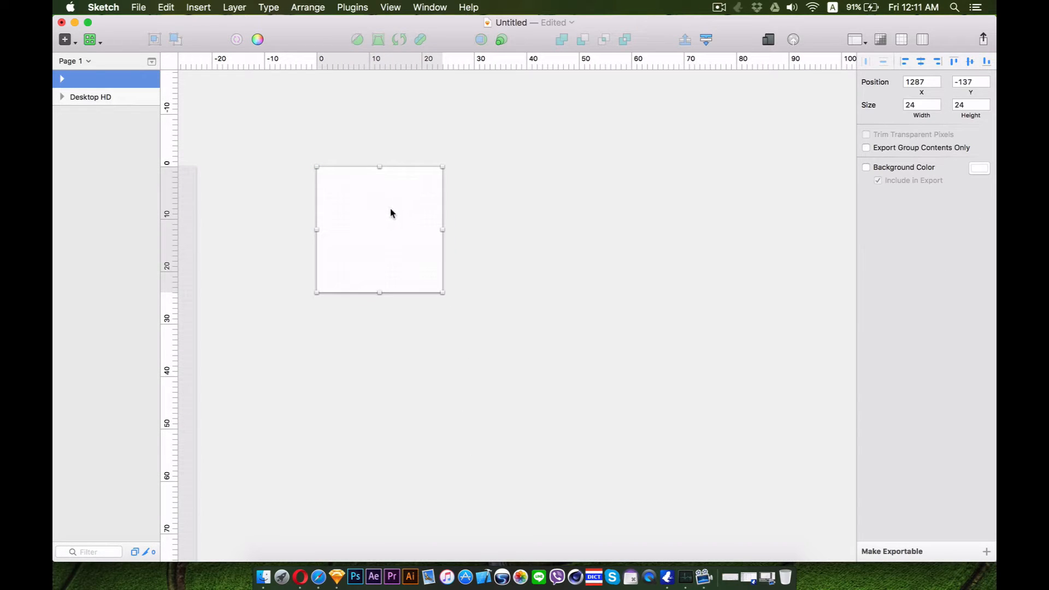
{"action": "key", "text": "alt"}
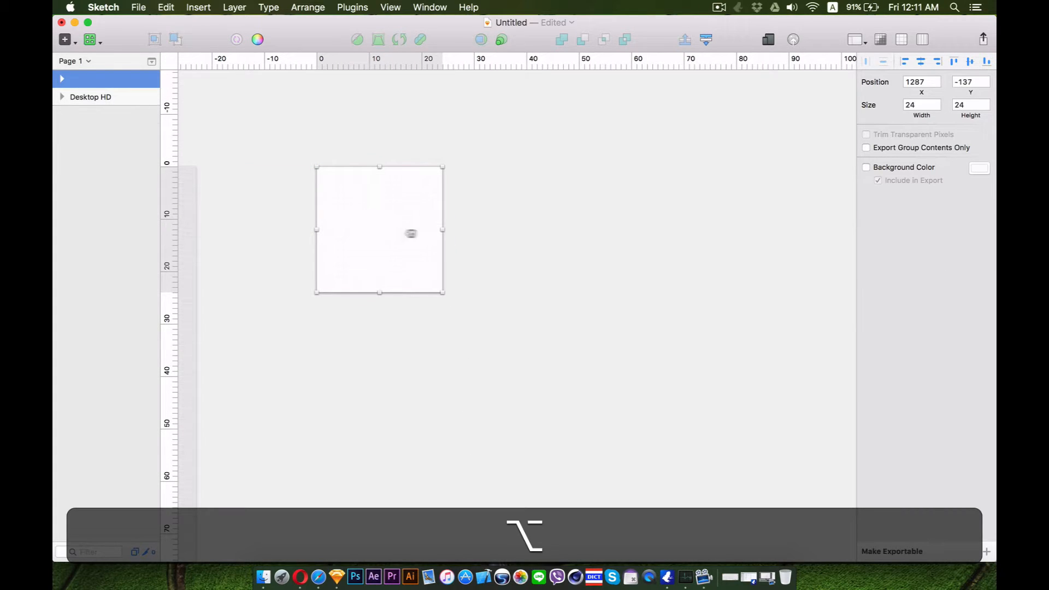
{"action": "key", "text": "shift"}
{"action": "left_click_drag", "start_coordinate": [411, 233], "coordinate": [545, 242]}
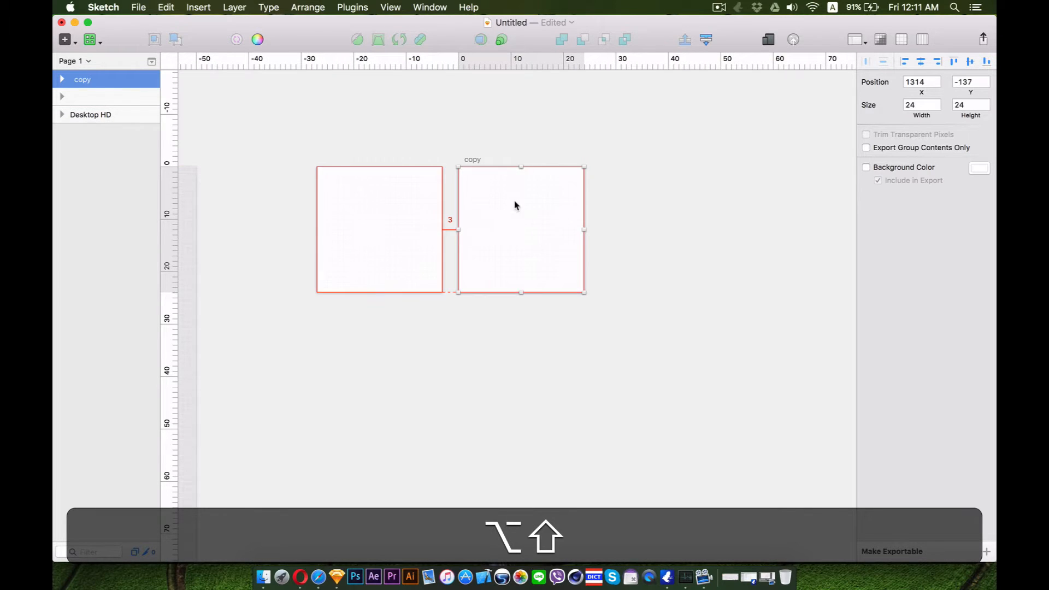
{"action": "left_click_drag", "start_coordinate": [514, 201], "coordinate": [658, 213]}
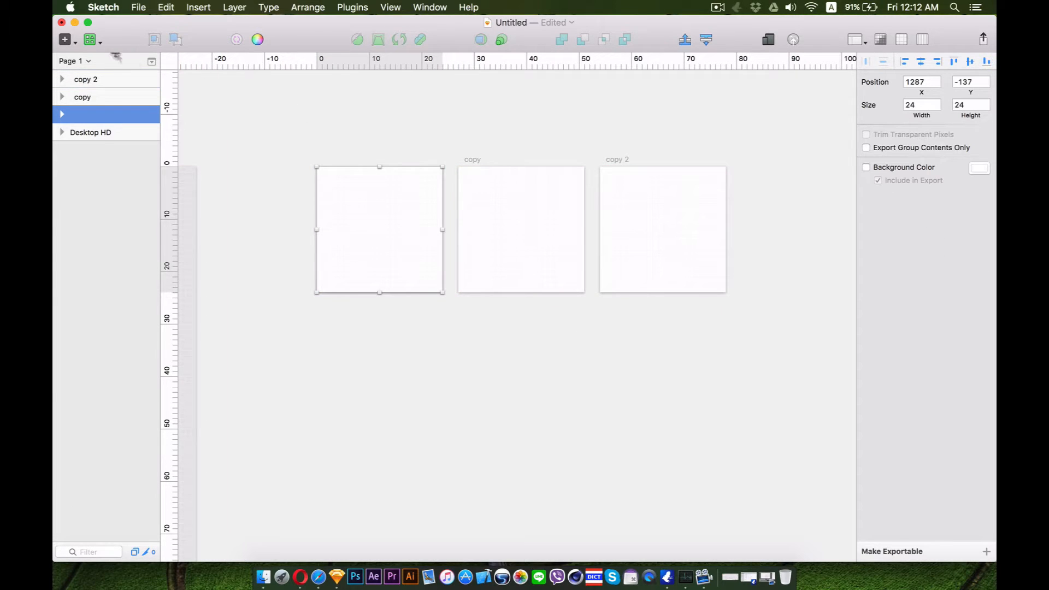
Draw a triangle filling the first 24×24 artboard
{"action": "left_click", "coordinate": [91, 41]}
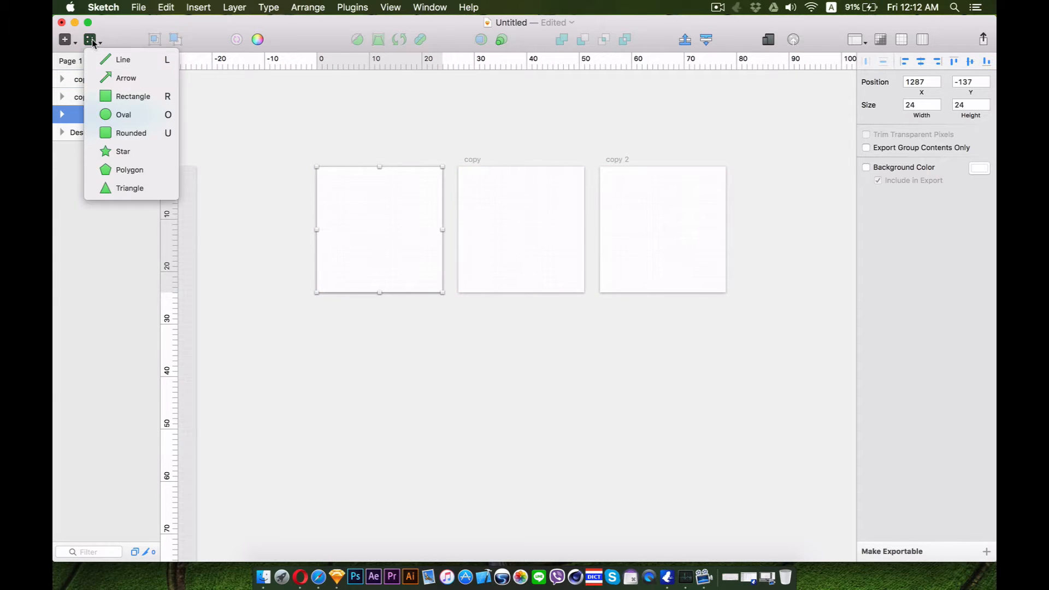
{"action": "left_click", "coordinate": [129, 189]}
{"action": "left_click_drag", "start_coordinate": [316, 167], "coordinate": [439, 293]}
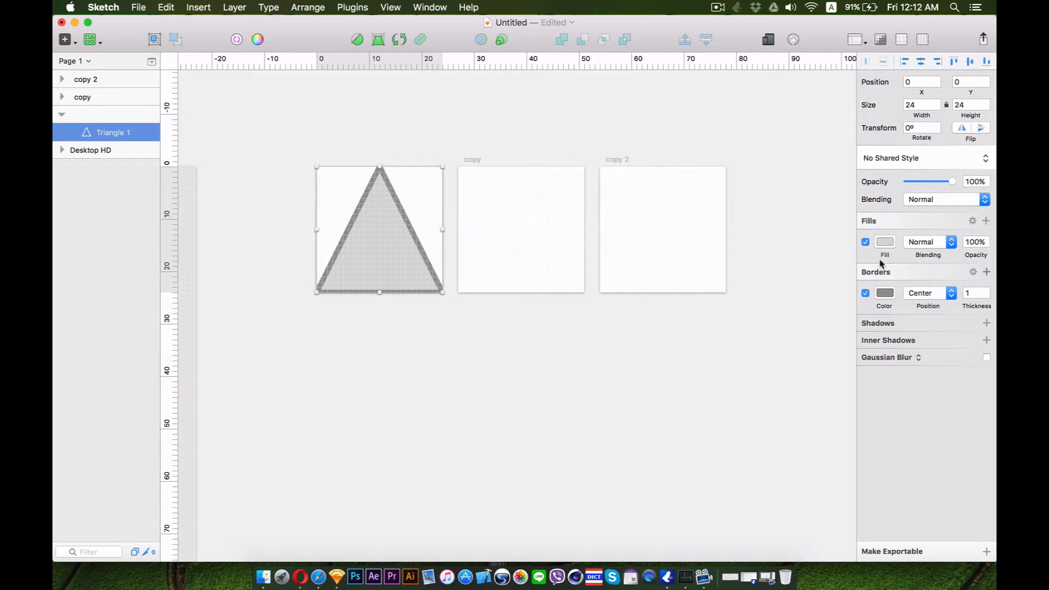
Set the triangle's border to Inside with colour 4A4A4A and turn off its fill
{"action": "left_click", "coordinate": [927, 296]}
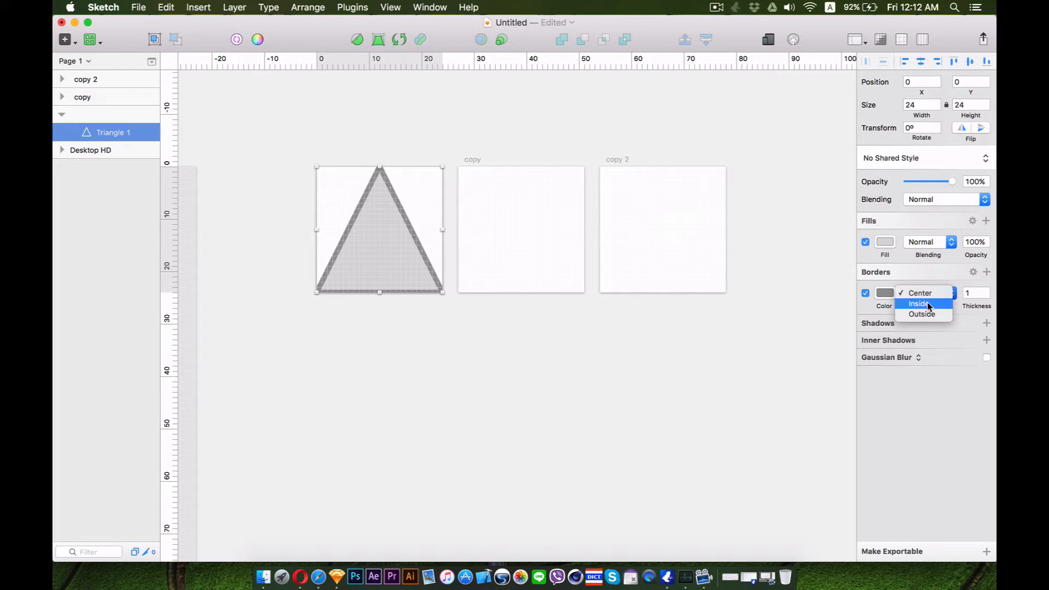
{"action": "left_click", "coordinate": [928, 305]}
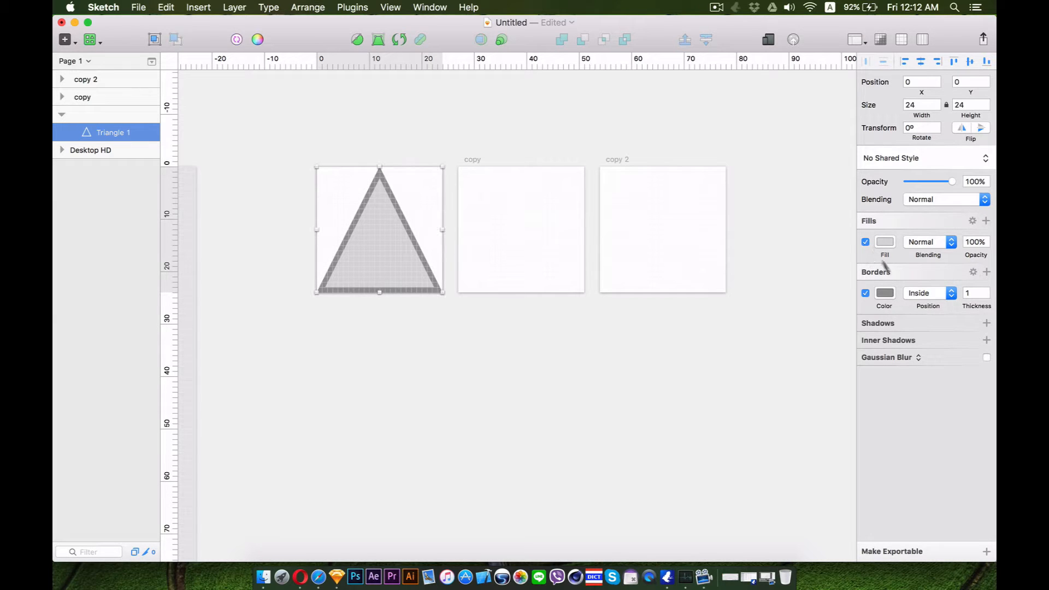
{"action": "left_click", "coordinate": [885, 293]}
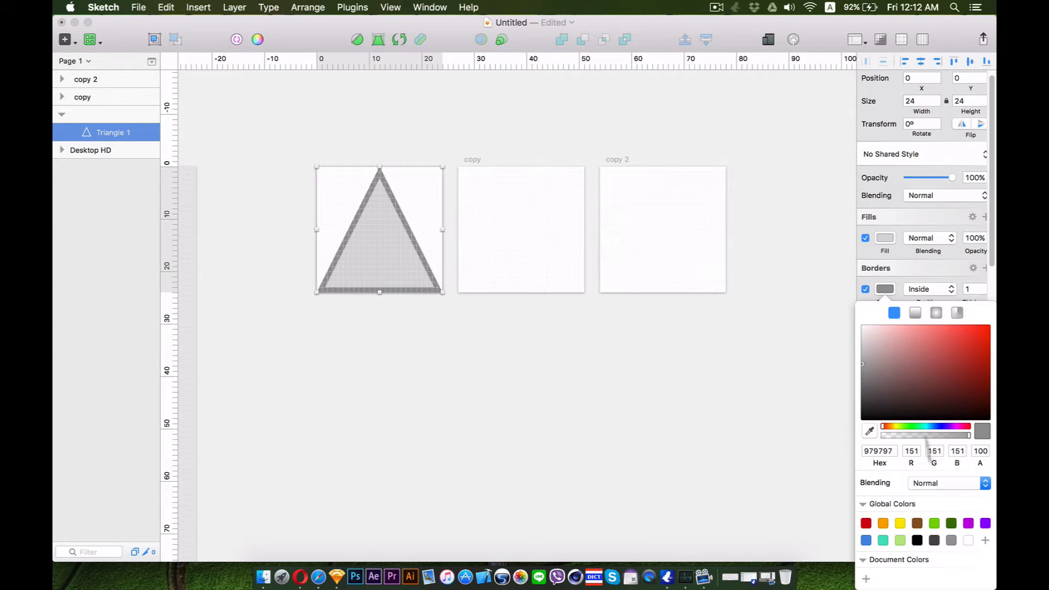
{"action": "left_click", "coordinate": [934, 541]}
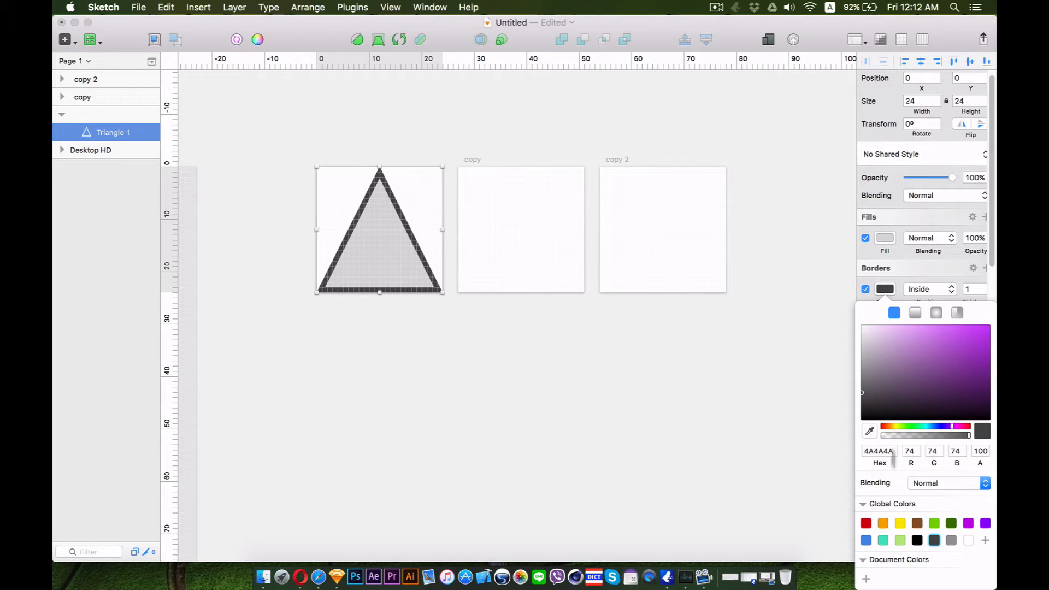
{"action": "left_click", "coordinate": [885, 290]}
{"action": "left_click", "coordinate": [866, 242]}
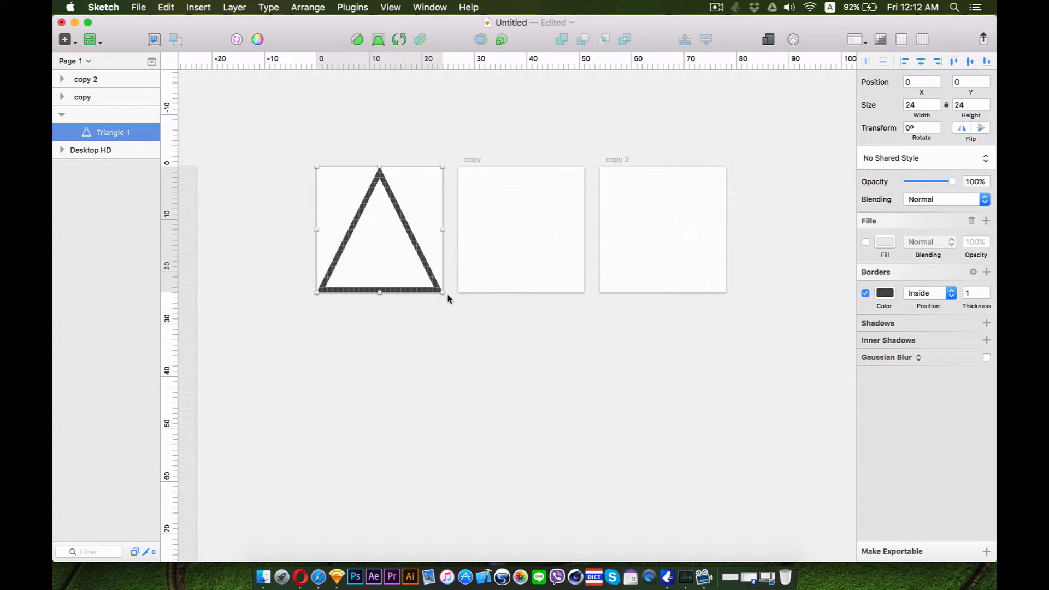
Rotate the triangle to 270° so it points left
{"action": "left_click", "coordinate": [402, 38]}
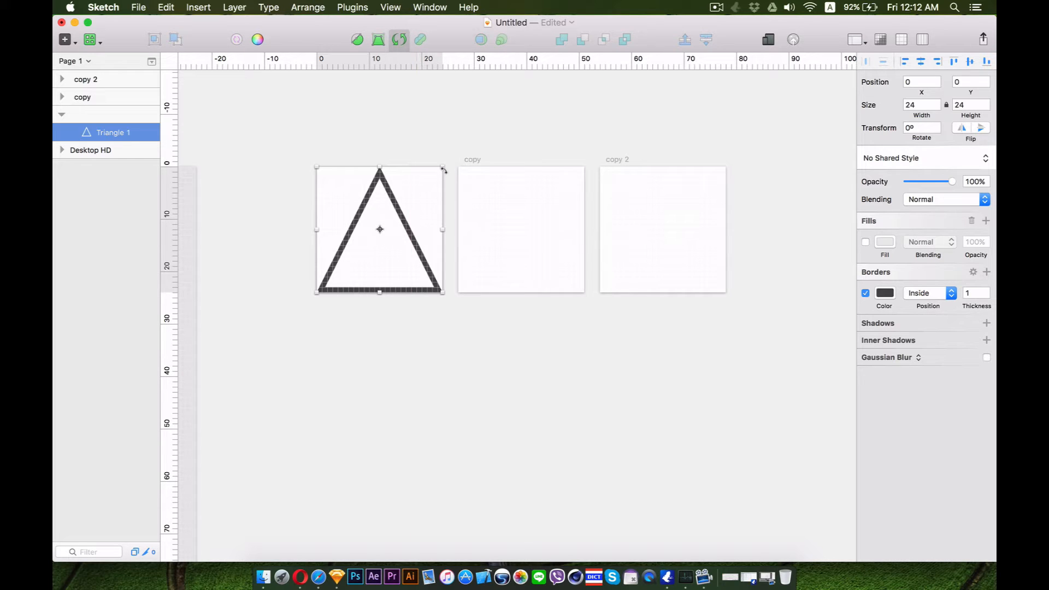
{"action": "left_click_drag", "start_coordinate": [440, 152], "coordinate": [289, 146]}
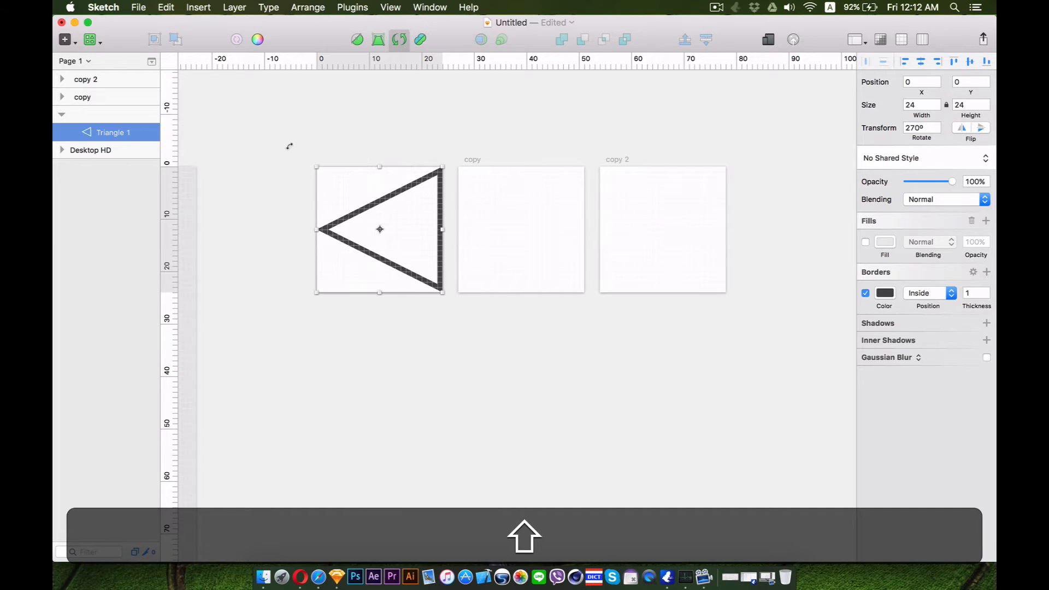
{"action": "left_click", "coordinate": [410, 353]}
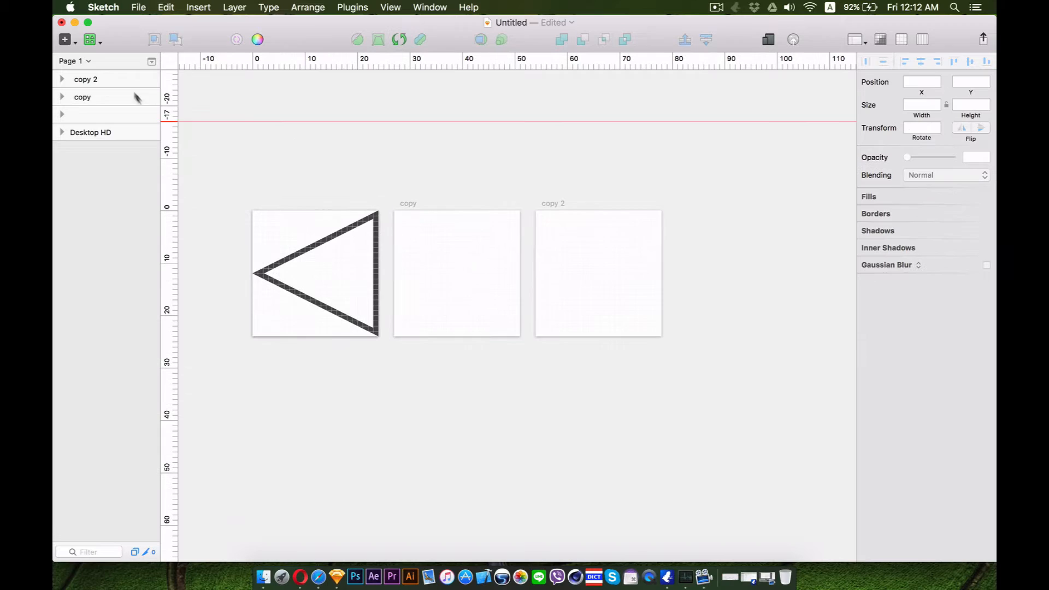
Draw a circle filling the second 24×24 artboard with the Oval tool
{"action": "left_click", "coordinate": [93, 37]}
{"action": "left_click", "coordinate": [94, 37]}
{"action": "left_click", "coordinate": [91, 39]}
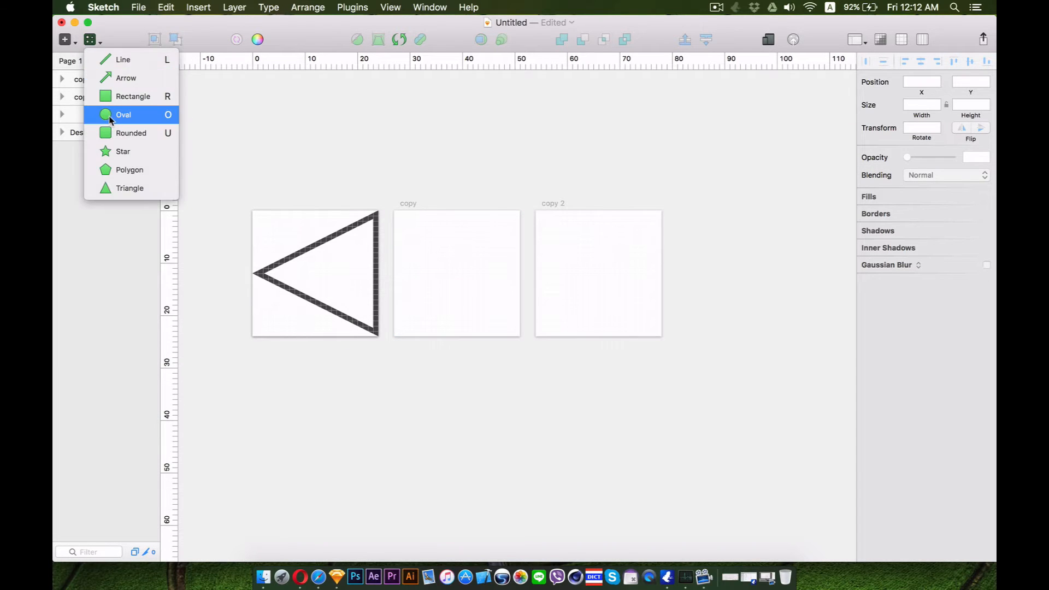
{"action": "left_click", "coordinate": [123, 114]}
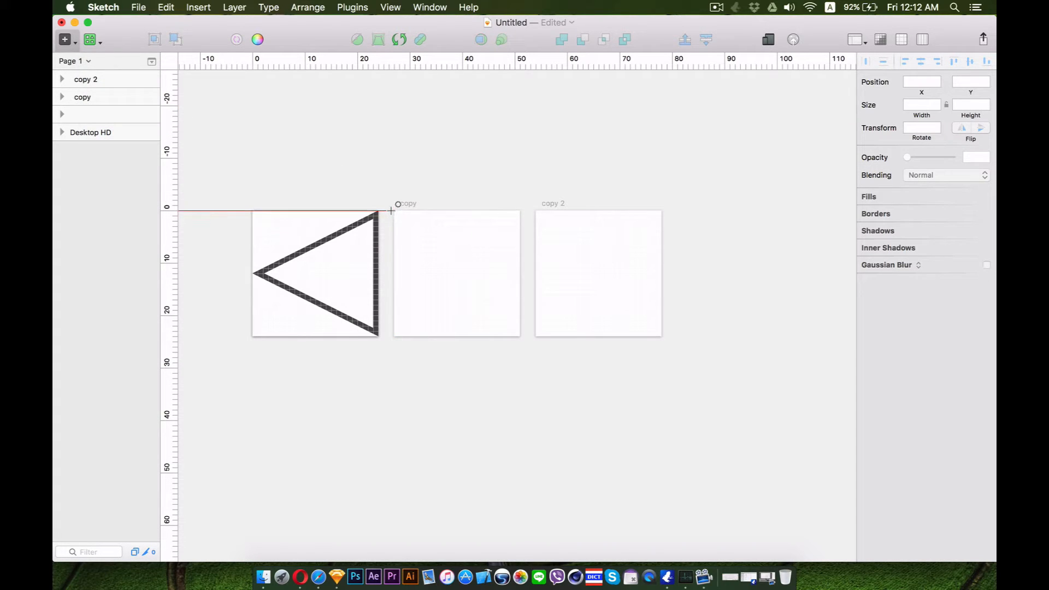
{"action": "left_click_drag", "start_coordinate": [392, 210], "coordinate": [519, 346]}
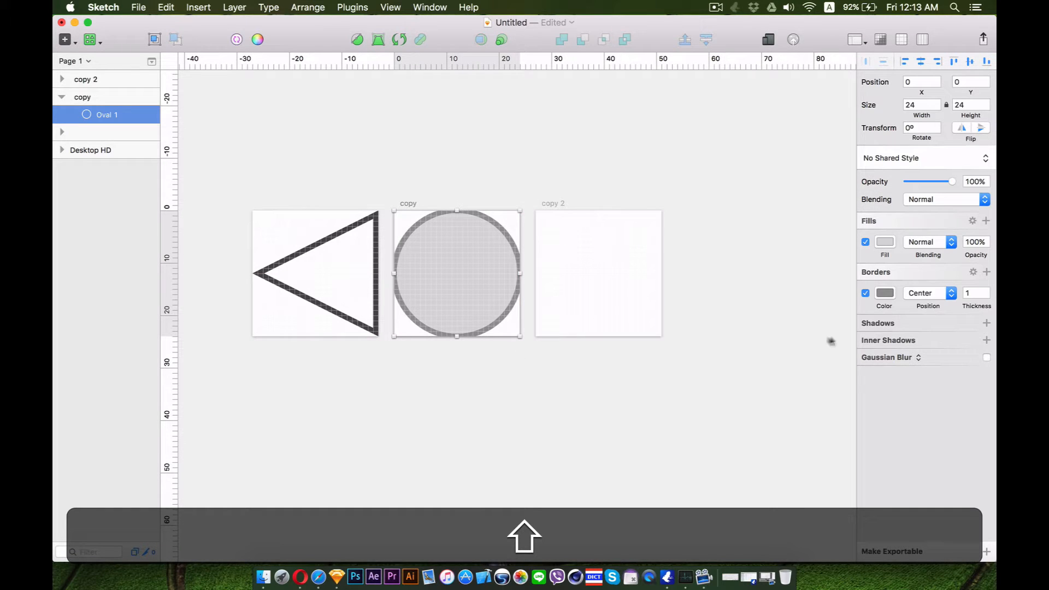
Give the circle a dark grey 4A4A4A inside border 2 px thick with no fill
{"action": "left_click", "coordinate": [885, 293]}
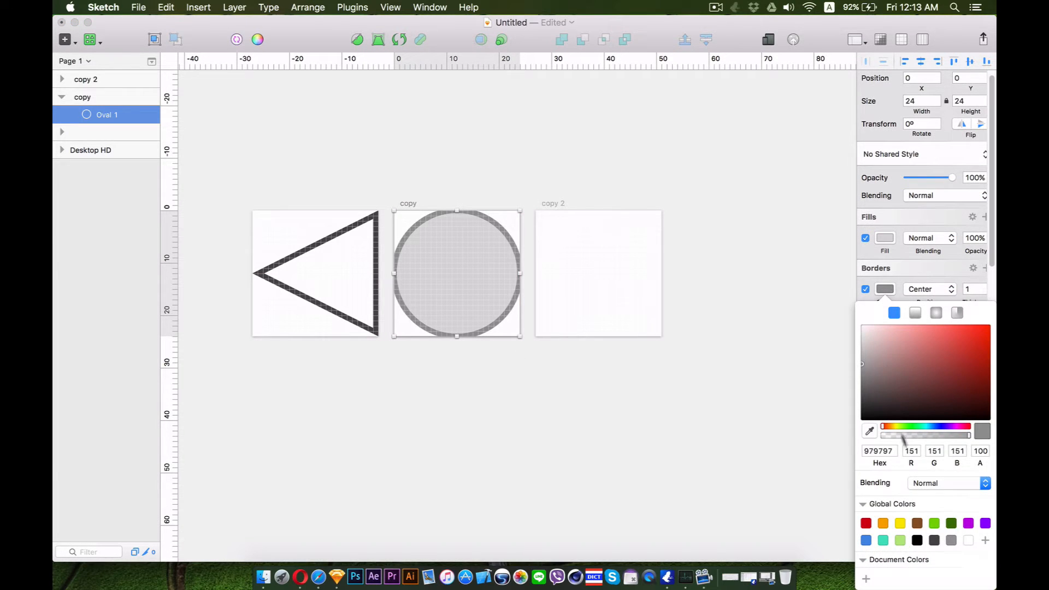
{"action": "left_click", "coordinate": [934, 540]}
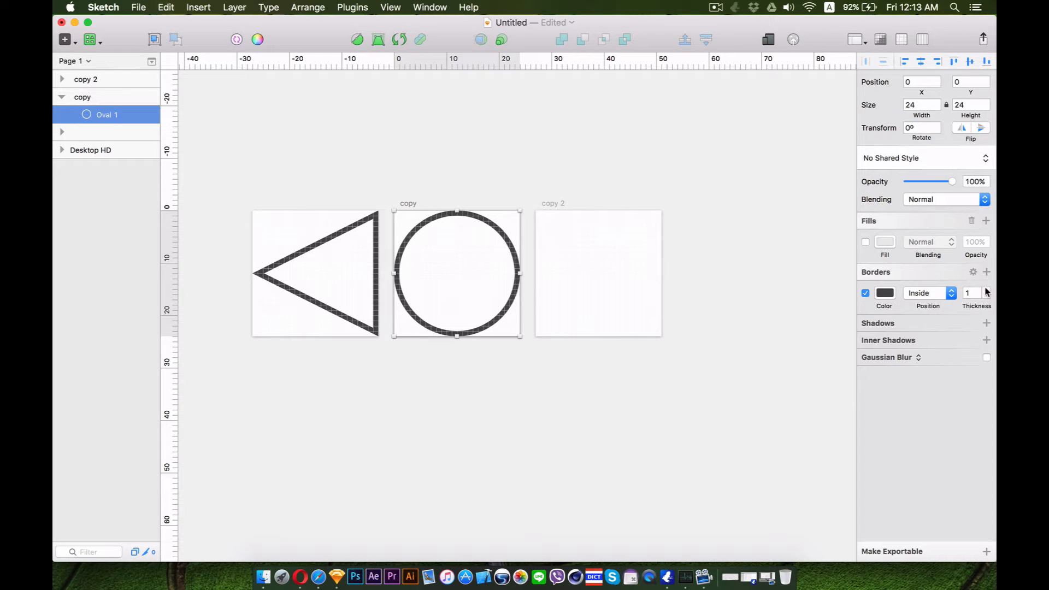
{"action": "left_click", "coordinate": [987, 291]}
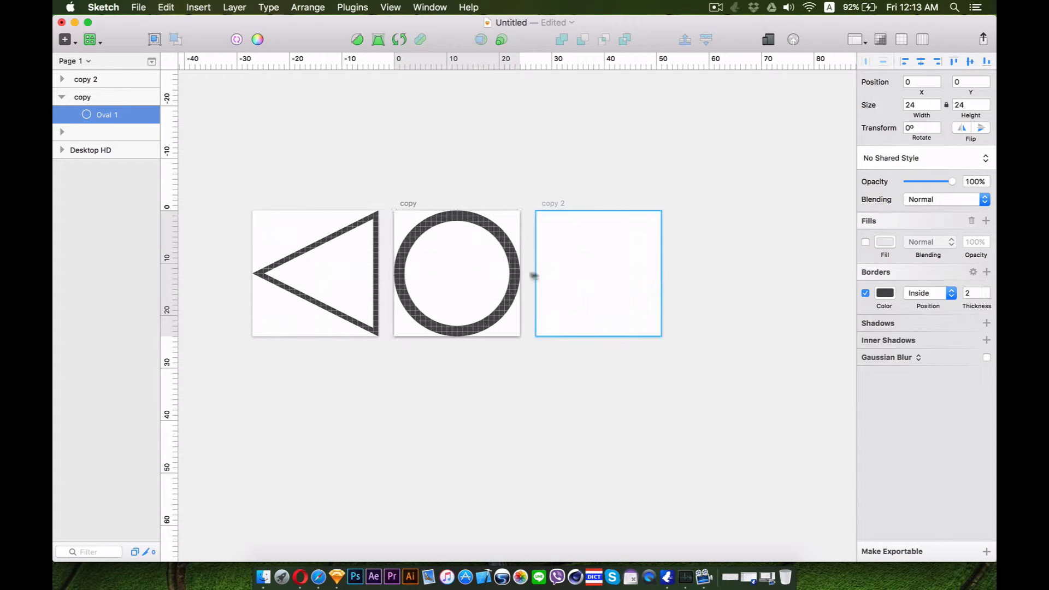
Increase the triangle's border thickness to 2
{"action": "left_click", "coordinate": [381, 320]}
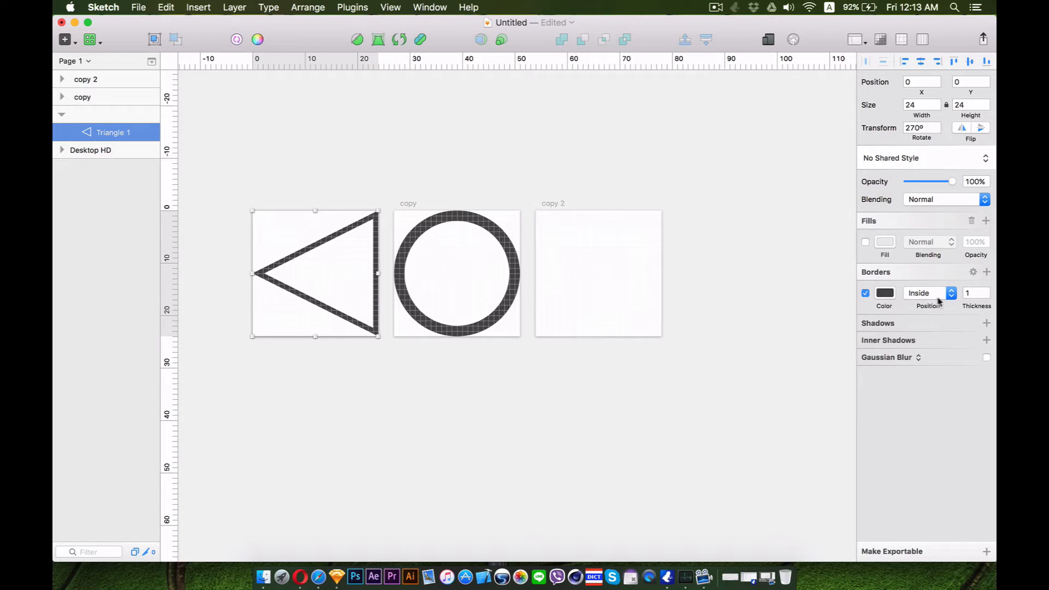
{"action": "left_click", "coordinate": [987, 291]}
{"action": "left_click", "coordinate": [597, 311]}
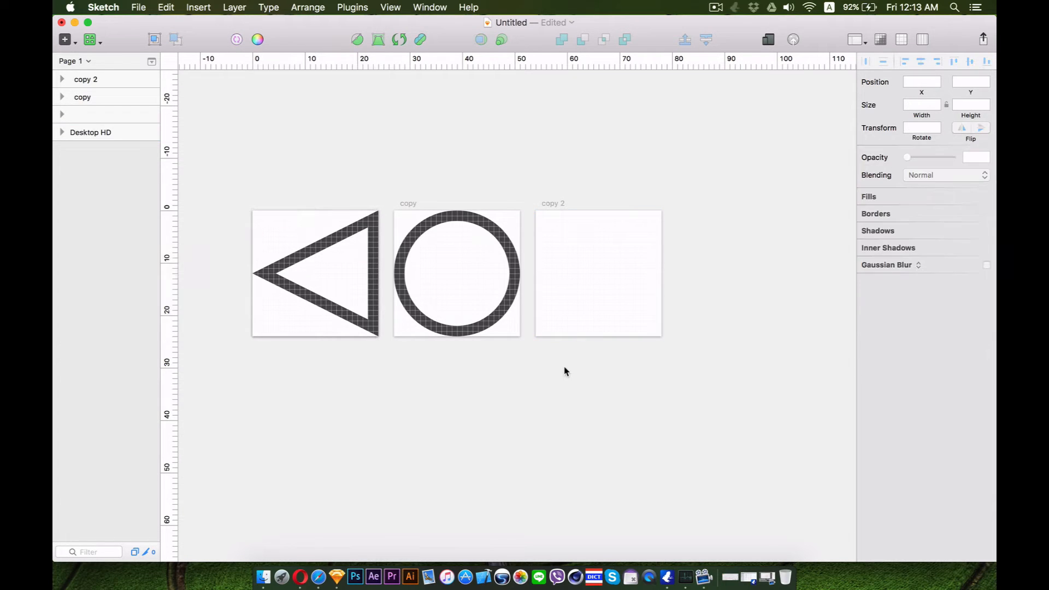
Draw a horizontal line across the top of the third artboard
{"action": "left_click", "coordinate": [90, 39]}
{"action": "left_click", "coordinate": [116, 59]}
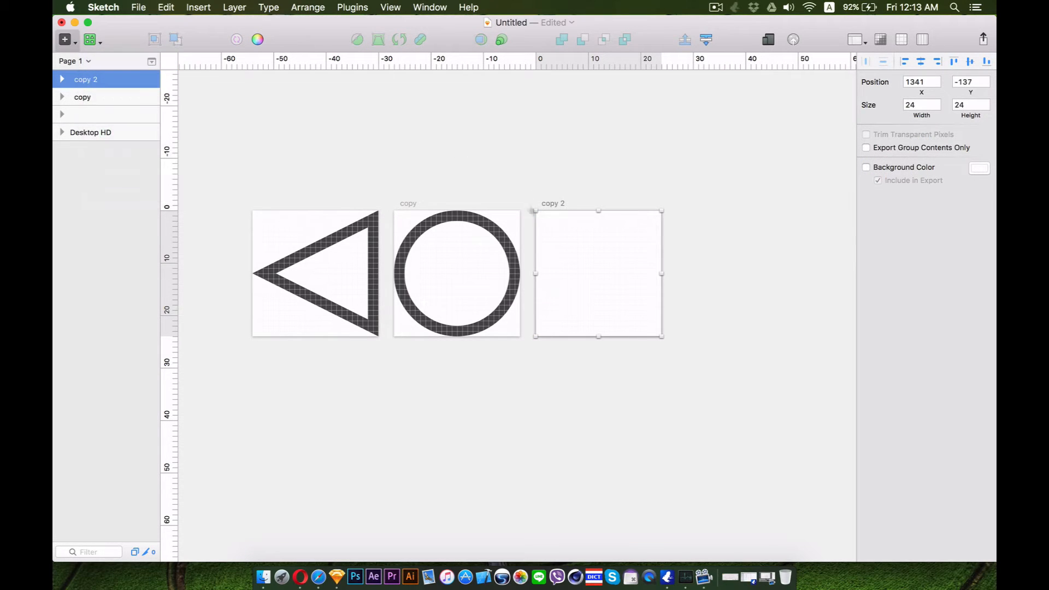
{"action": "left_click_drag", "start_coordinate": [537, 223], "coordinate": [659, 227]}
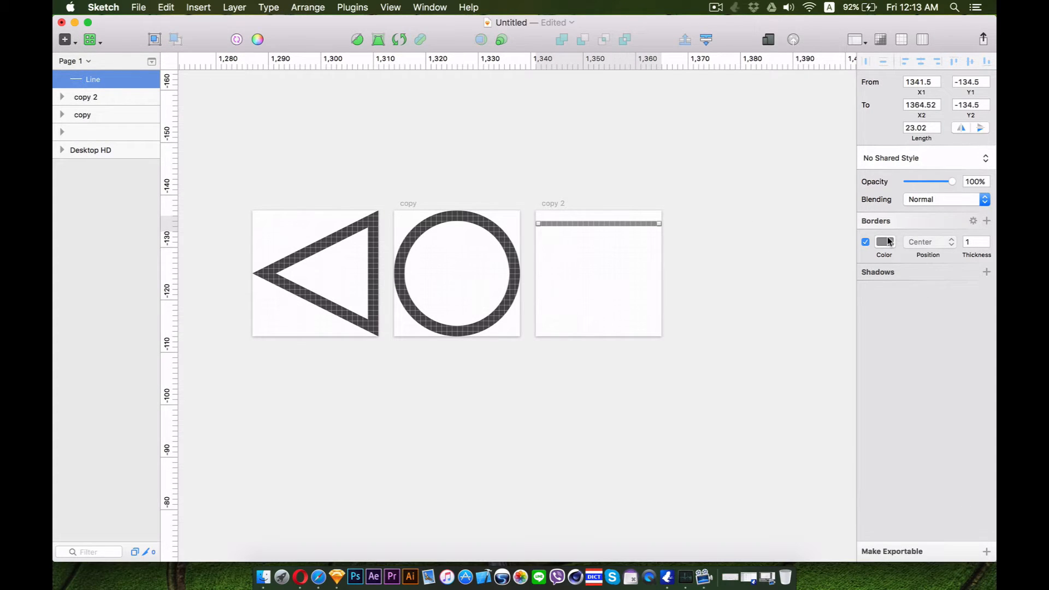
Set the line's border colour to dark grey 4A4A4A and thickness to 2
{"action": "left_click", "coordinate": [885, 242]}
{"action": "left_click", "coordinate": [935, 501]}
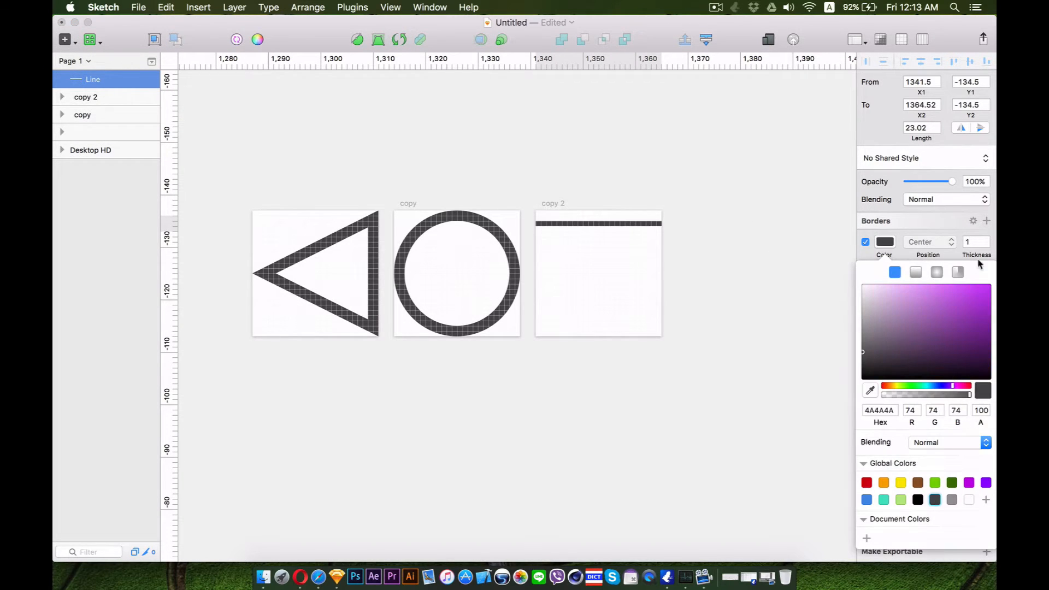
{"action": "double_click", "coordinate": [970, 244]}
{"action": "type", "text": "2"}
{"action": "left_click", "coordinate": [678, 246]}
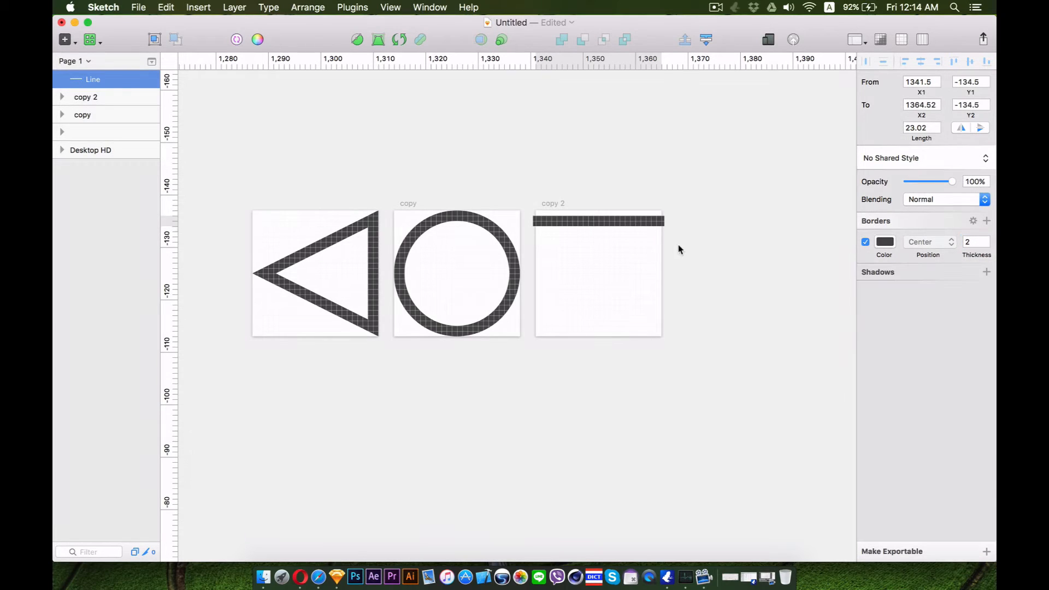
Set the line's end cap to butt in the border options
{"action": "left_click", "coordinate": [626, 222]}
{"action": "key", "text": "super"}
{"action": "left_click", "coordinate": [971, 221]}
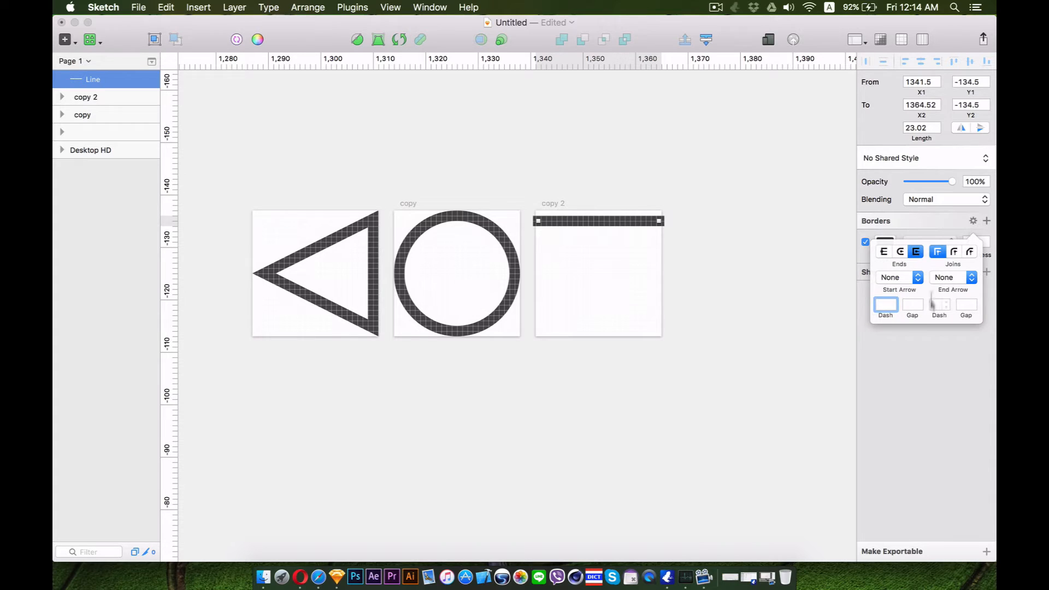
{"action": "left_click", "coordinate": [884, 251]}
{"action": "left_click", "coordinate": [632, 222]}
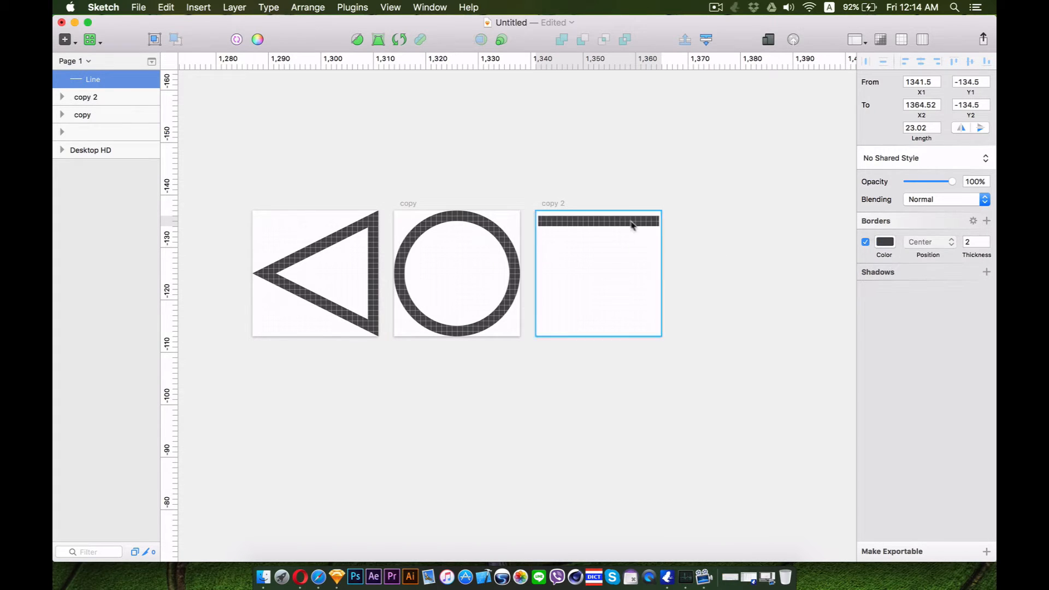
Align the line with the artboard's top edge so it spans the full 24 px width
{"action": "left_click_drag", "start_coordinate": [615, 223], "coordinate": [663, 217]}
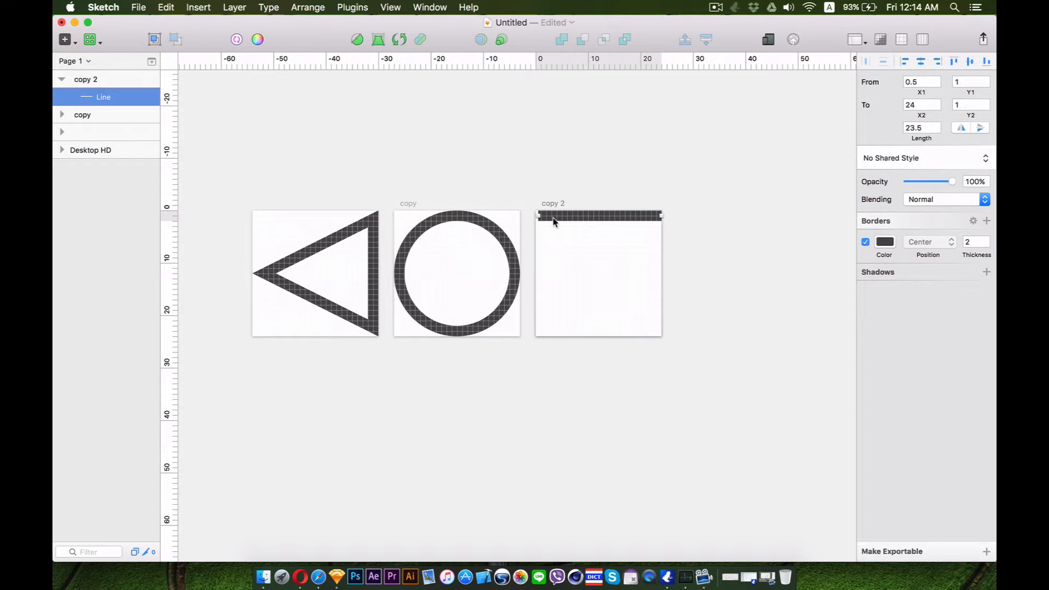
{"action": "left_click_drag", "start_coordinate": [538, 217], "coordinate": [535, 216]}
Duplicate the line down to the bottom and middle, then distribute the three lines vertically
{"action": "left_click_drag", "start_coordinate": [612, 217], "coordinate": [629, 334]}
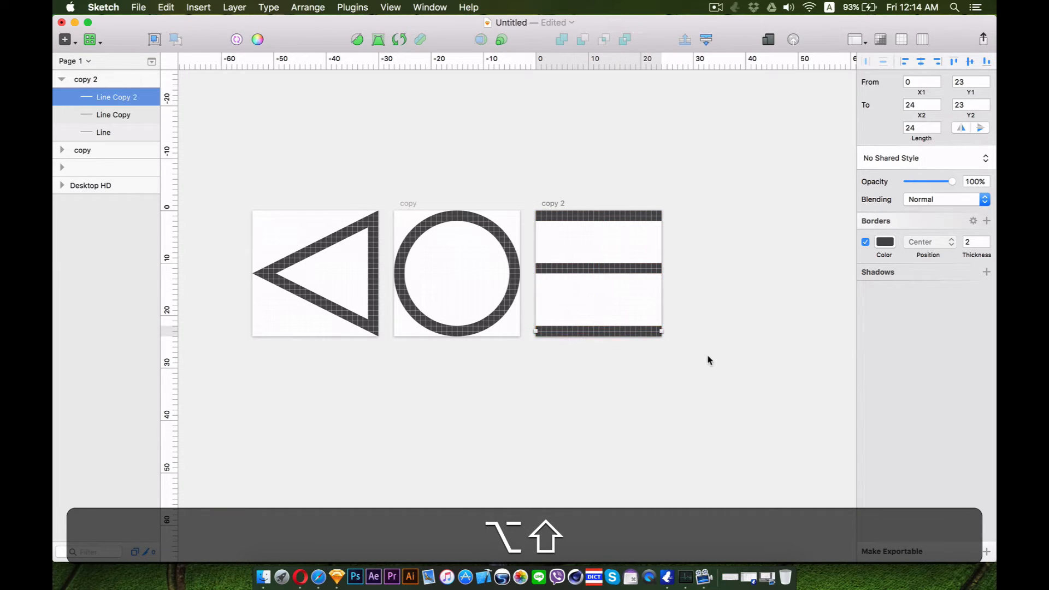
{"action": "left_click_drag", "start_coordinate": [732, 376], "coordinate": [574, 178]}
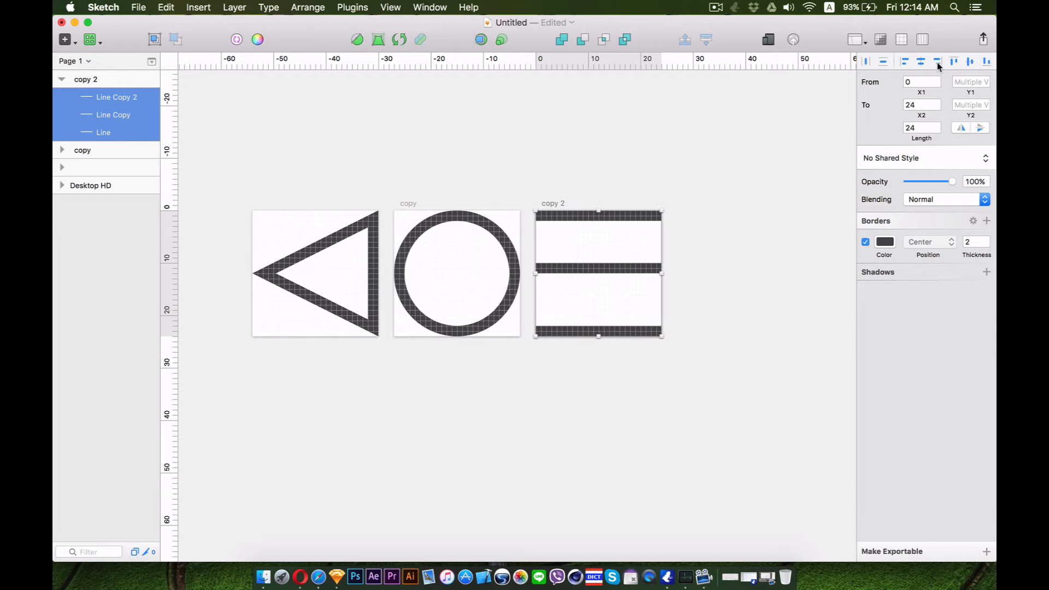
{"action": "left_click", "coordinate": [885, 61]}
{"action": "left_click", "coordinate": [734, 257]}
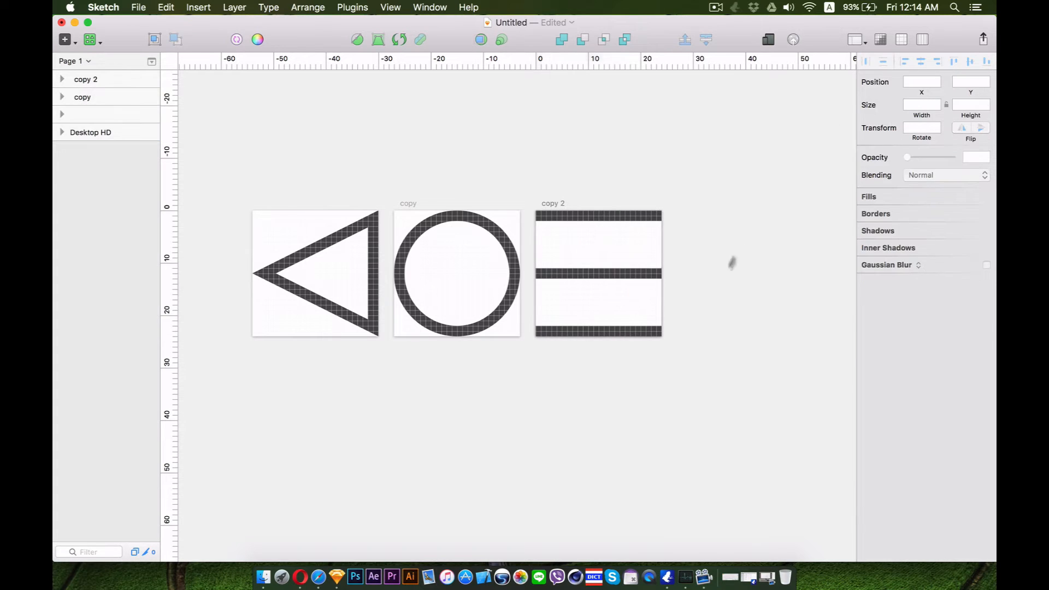
Move the triangle, circle and line shapes out of their artboards into the Desktop HD artboard
{"action": "left_click_drag", "start_coordinate": [719, 377], "coordinate": [595, 208]}
{"action": "left_click", "coordinate": [690, 381]}
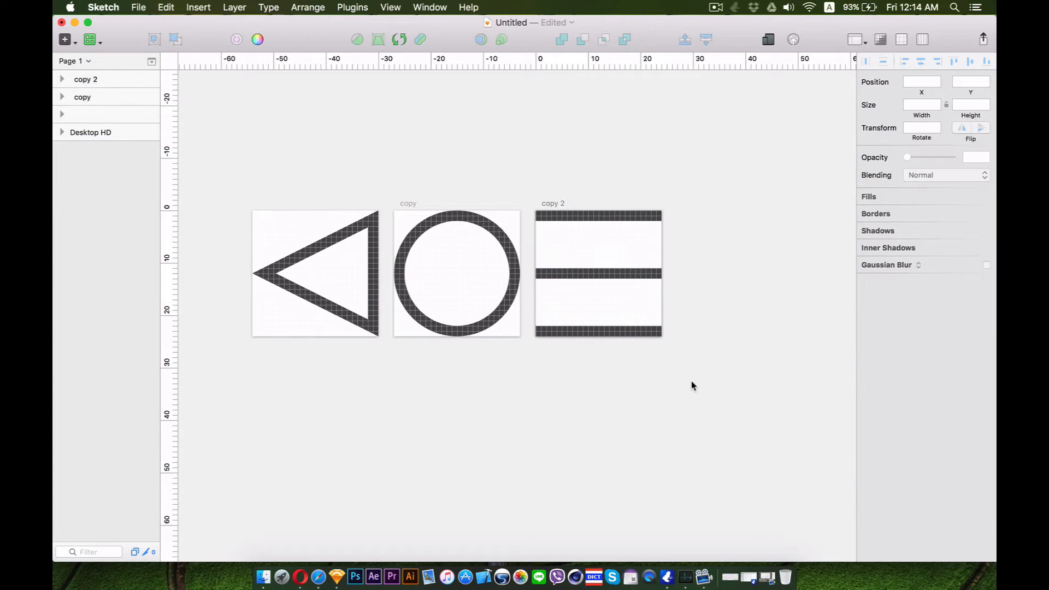
{"action": "key", "text": "super+minus"}
{"action": "key", "text": "super+minus"}
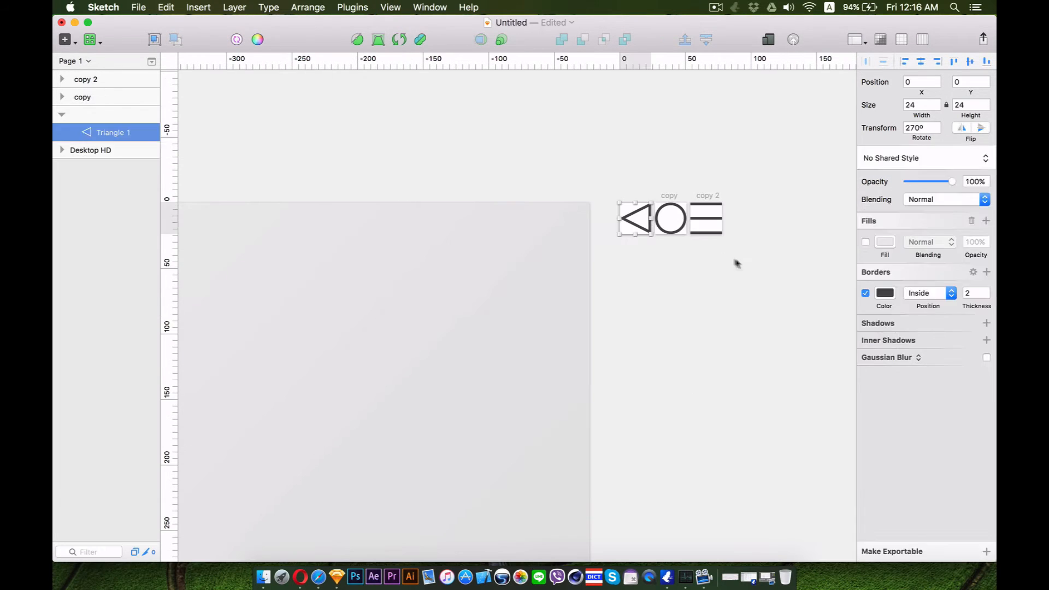
{"action": "left_click_drag", "start_coordinate": [737, 264], "coordinate": [394, 278]}
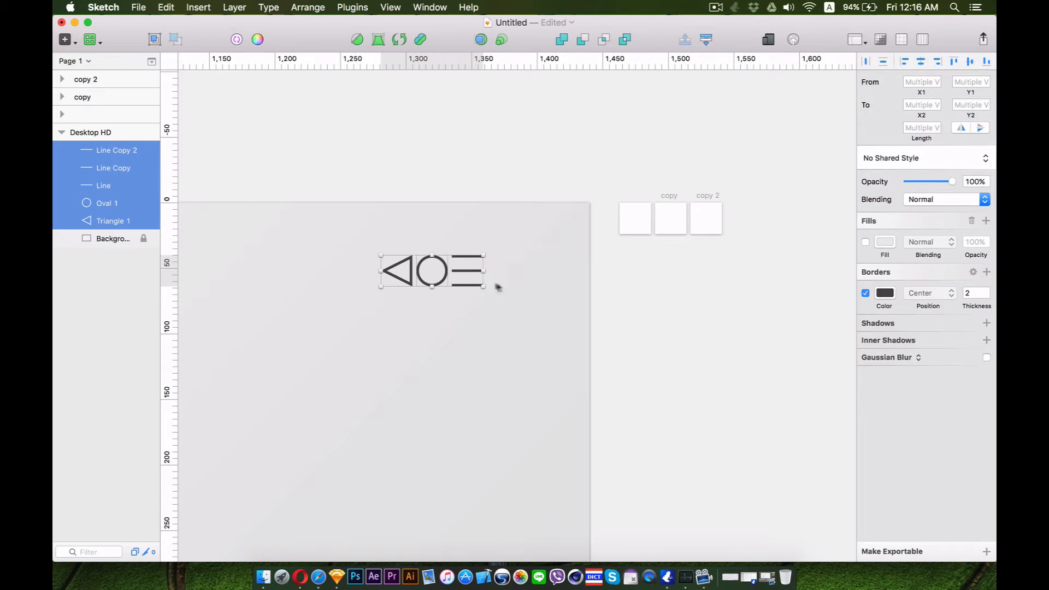
Move the triangle apart from the other icons to about 1186, 97
{"action": "left_click", "coordinate": [630, 307]}
{"action": "key", "text": "space"}
{"action": "left_click_drag", "start_coordinate": [499, 297], "coordinate": [564, 287]}
{"action": "left_click_drag", "start_coordinate": [517, 216], "coordinate": [394, 290]}
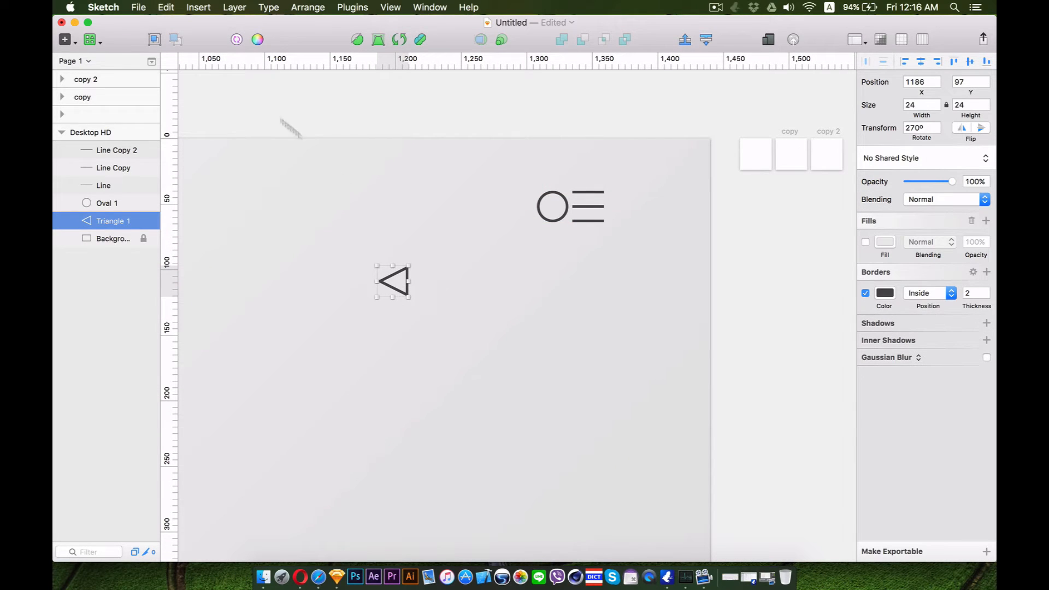
Add a text layer reading "Back" to the right of the triangle
{"action": "left_click", "coordinate": [64, 39]}
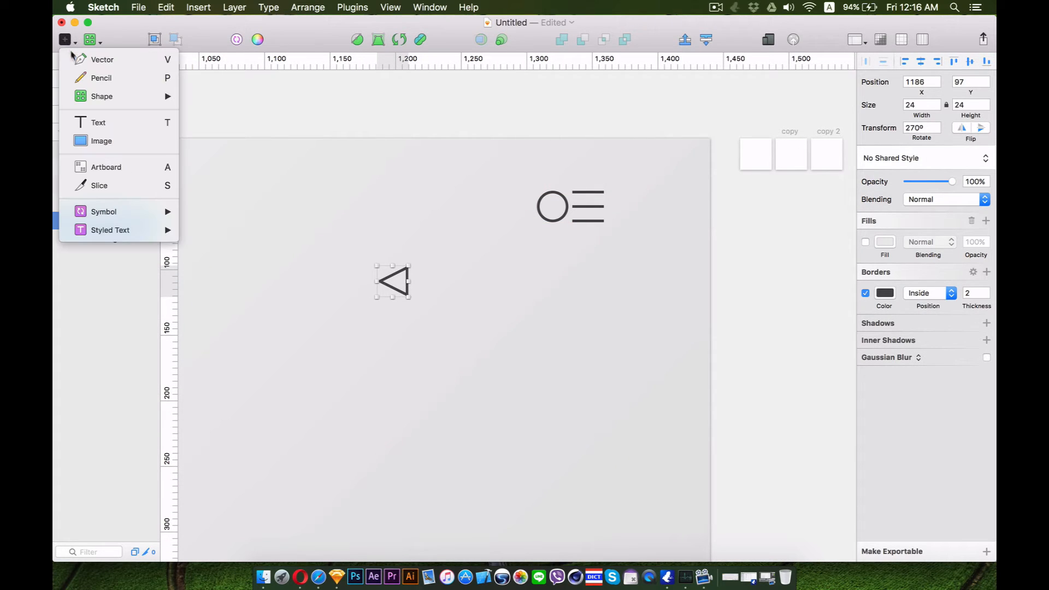
{"action": "left_click", "coordinate": [101, 124]}
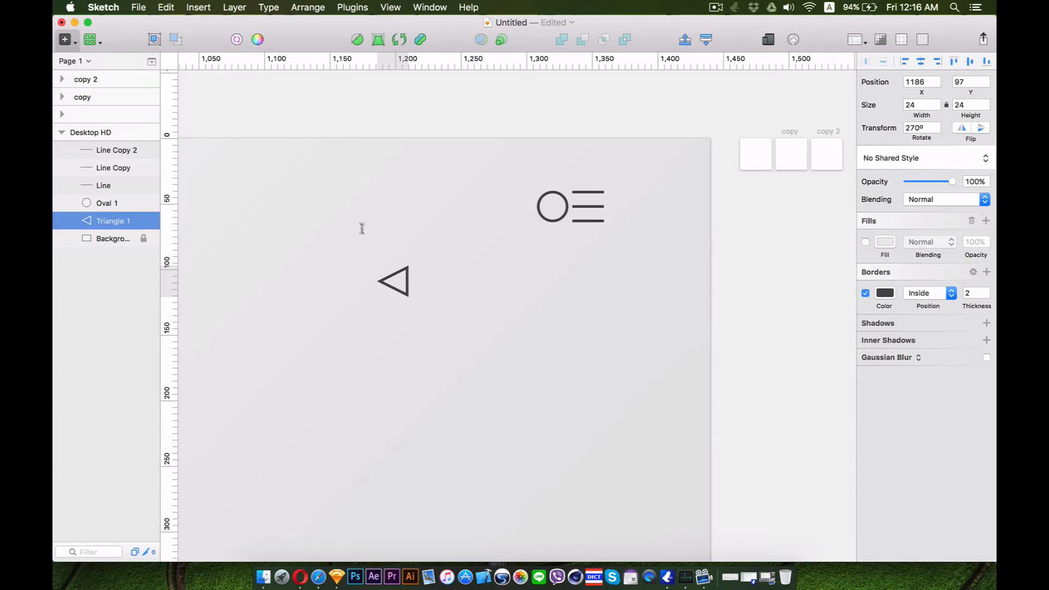
{"action": "left_click", "coordinate": [424, 281]}
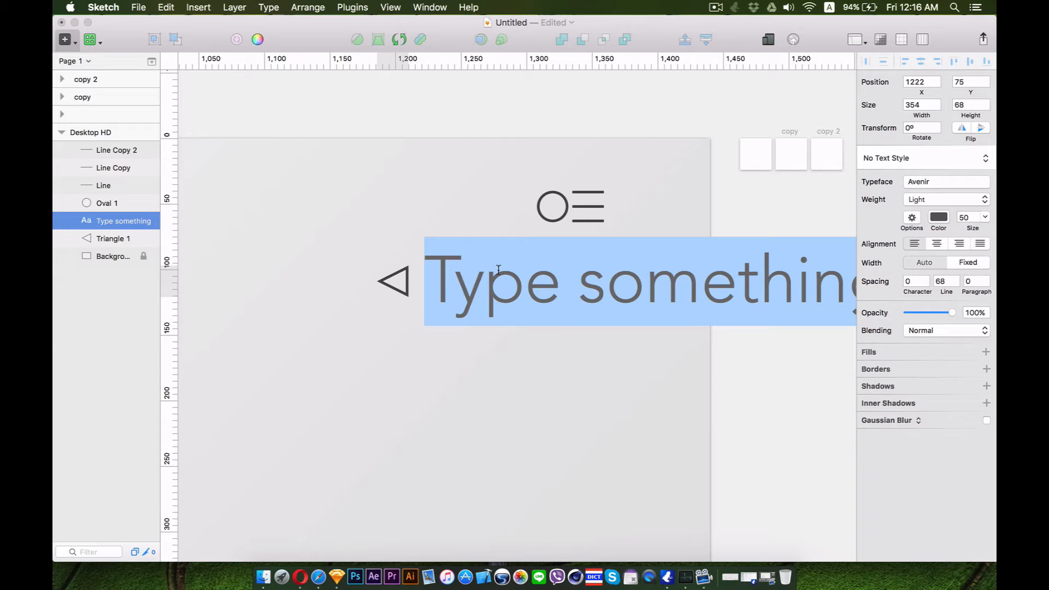
{"action": "type", "text": "Bac"}
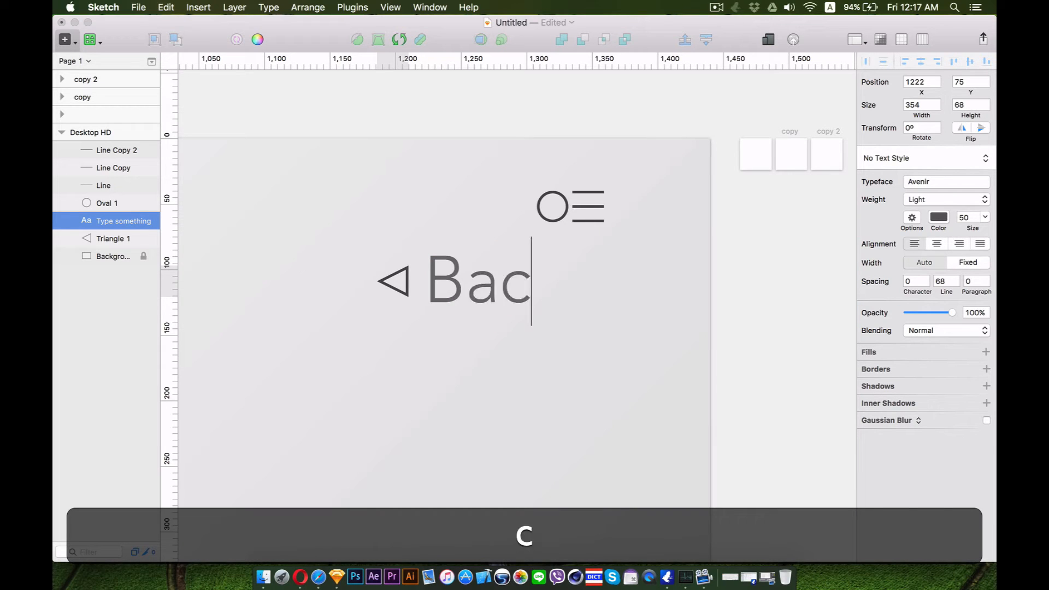
{"action": "type", "text": "k"}
Set the Back text size to 20
{"action": "double_click", "coordinate": [495, 281]}
{"action": "left_click", "coordinate": [985, 217]}
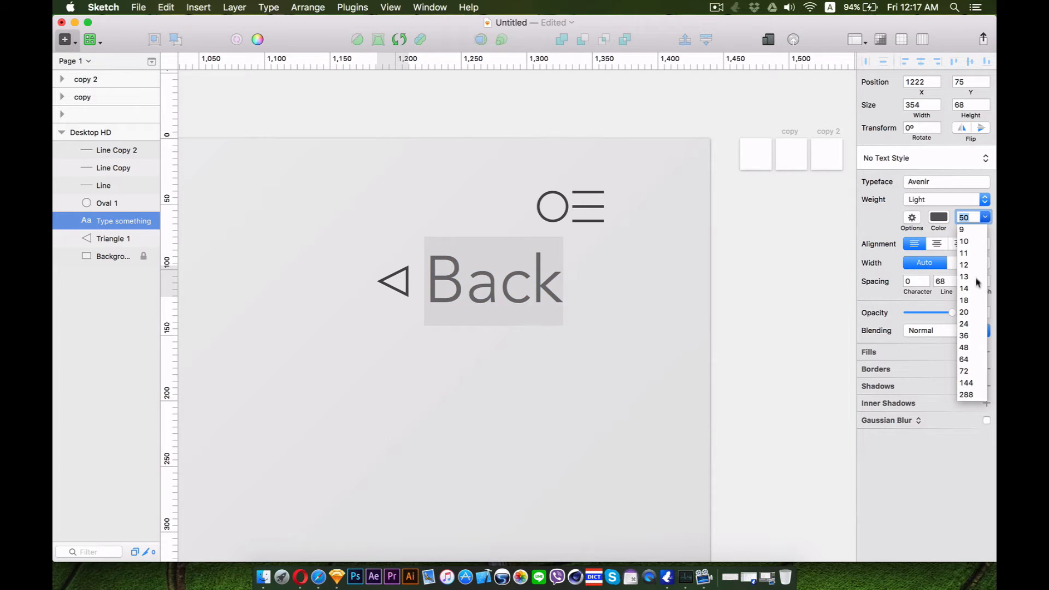
{"action": "left_click", "coordinate": [969, 314]}
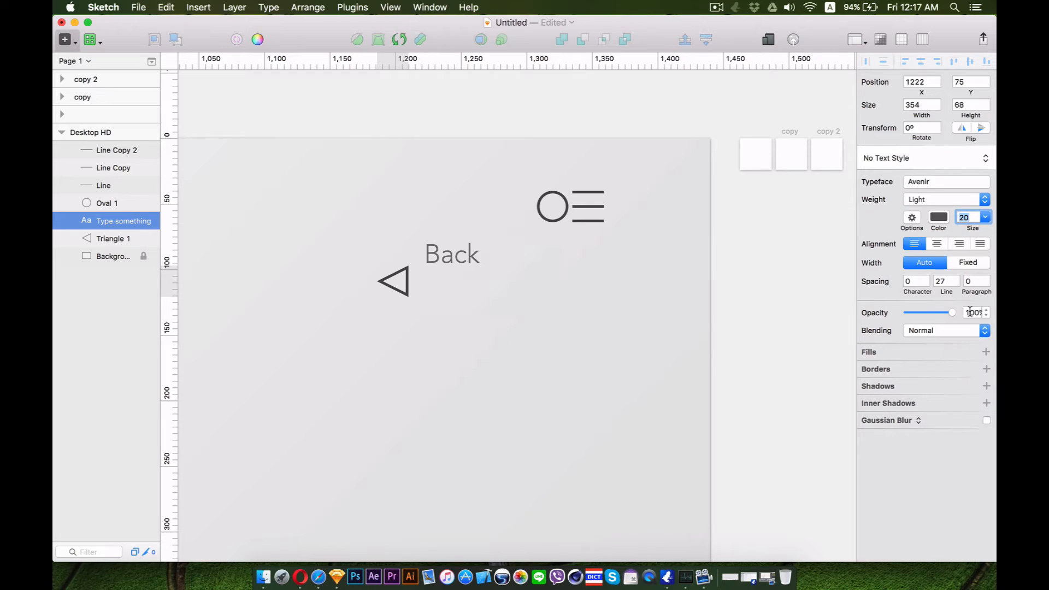
{"action": "double_click", "coordinate": [448, 256]}
{"action": "key", "text": "Escape"}
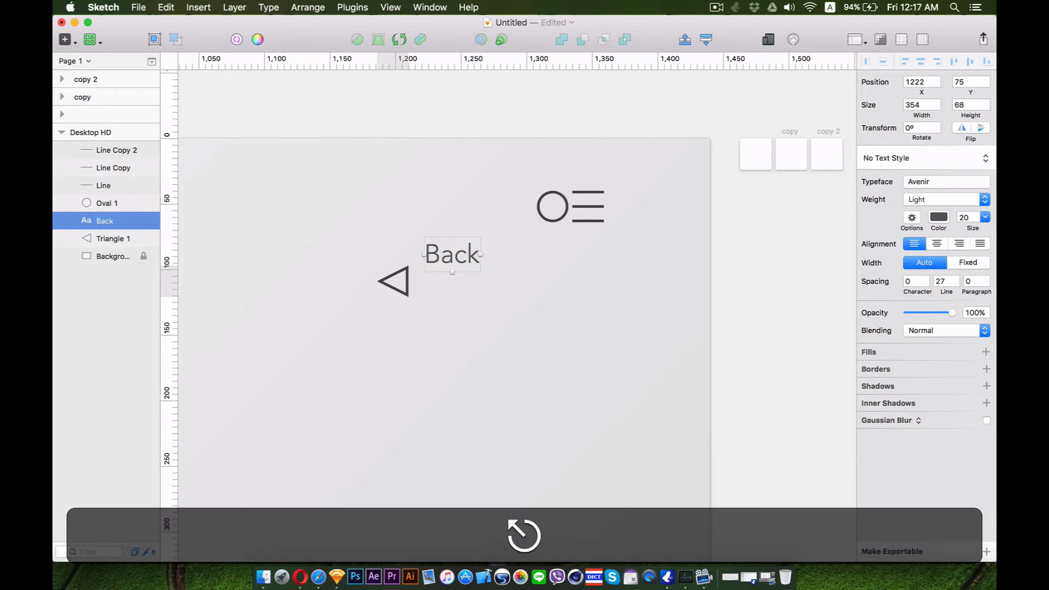
Move the Back label level with the triangle, at about 1230, 94
{"action": "left_click_drag", "start_coordinate": [432, 253], "coordinate": [442, 279]}
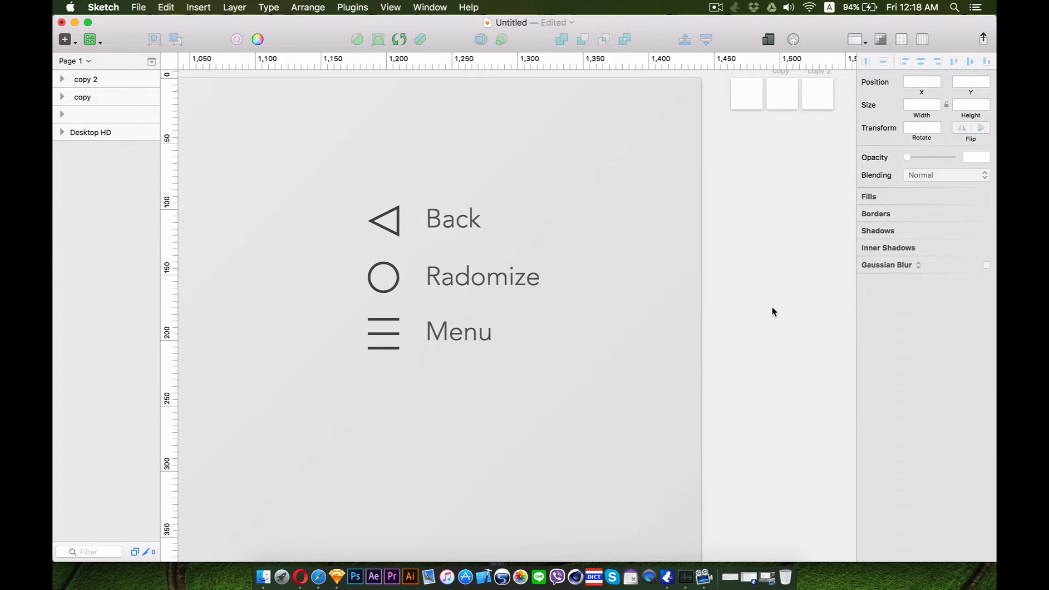
{"action": "key", "text": "super+minus"}
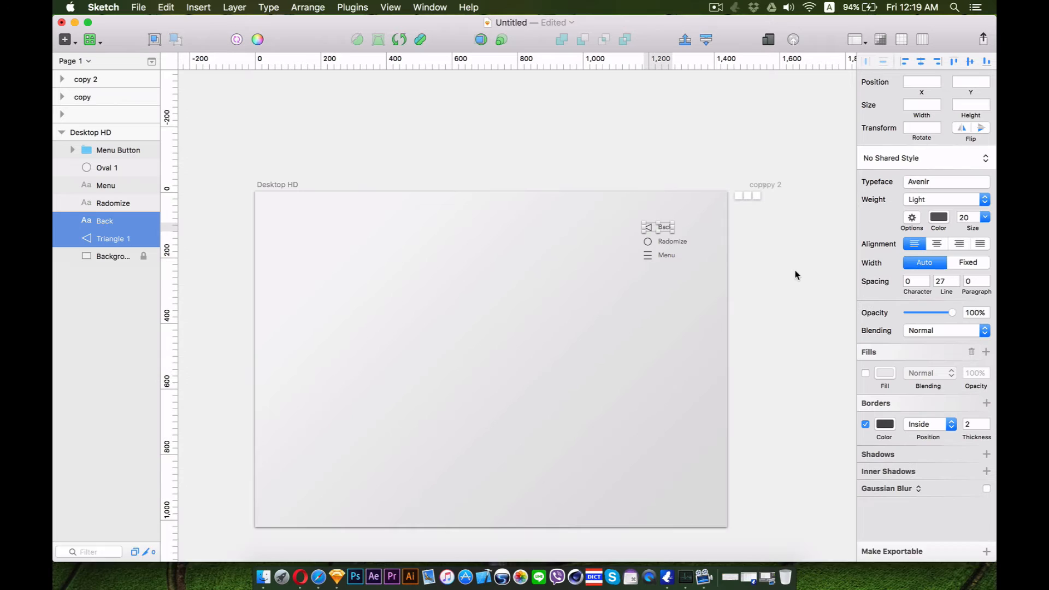
Group the triangle with the Back label and name the group Back
{"action": "key", "text": "super"}
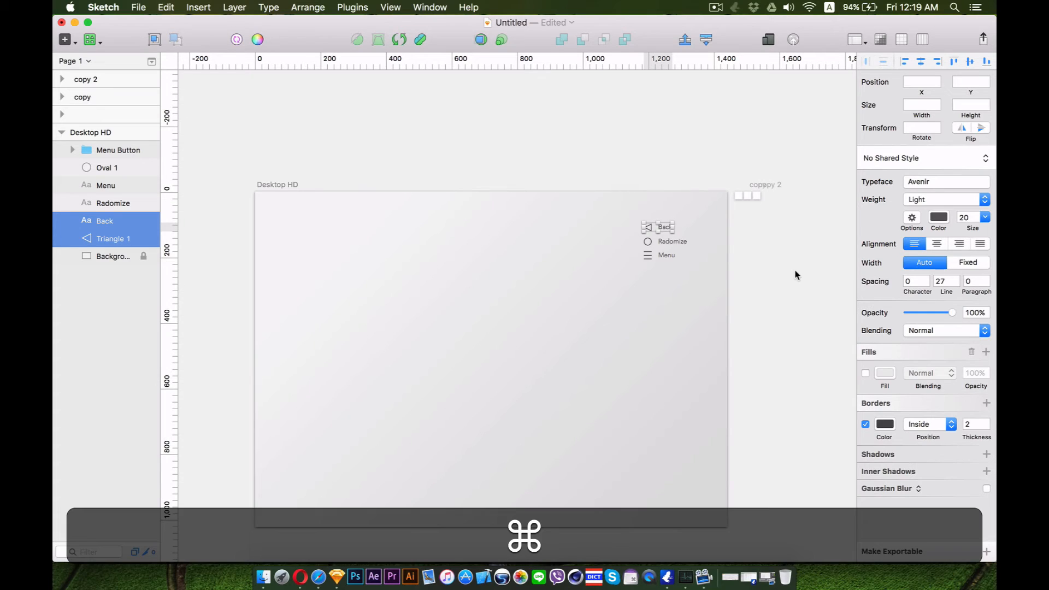
{"action": "key", "text": "super+g"}
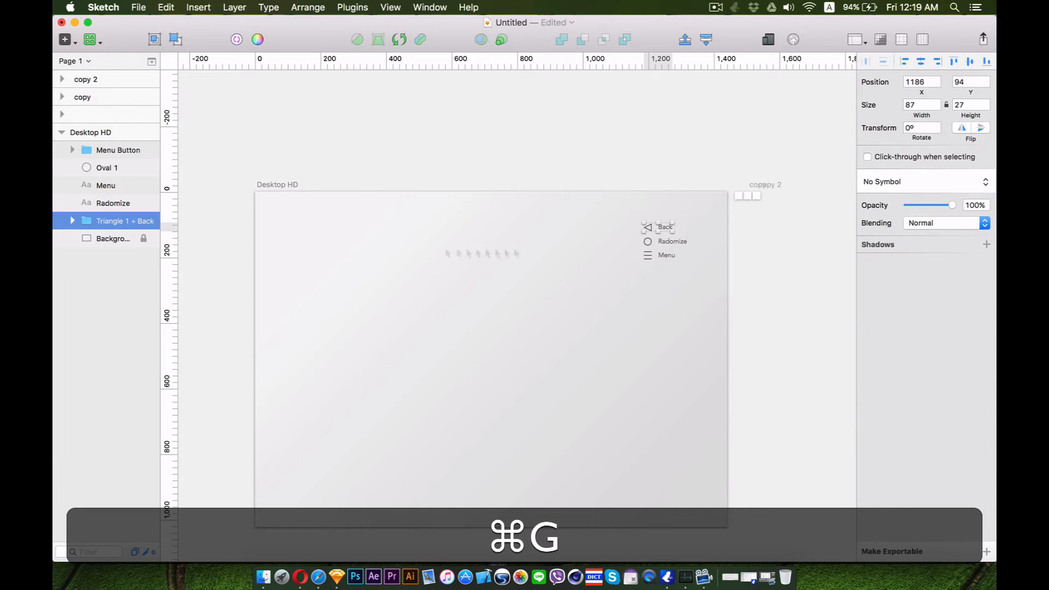
{"action": "double_click", "coordinate": [121, 220]}
{"action": "type", "text": "Back"}
{"action": "key", "text": "Return"}
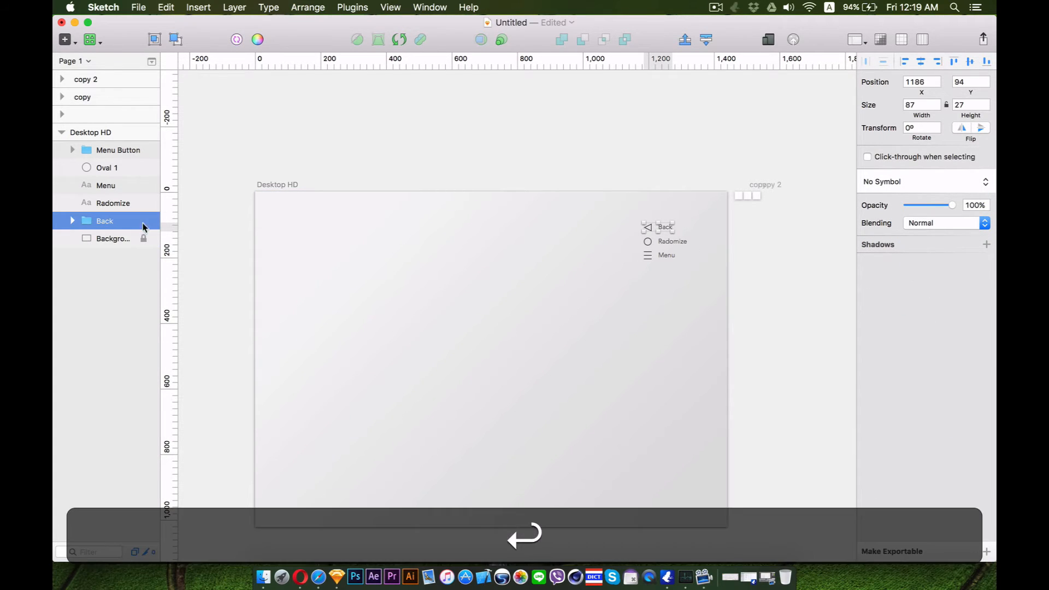
Group the circle icon with the Radomize label and name the group Radomize
{"action": "left_click_drag", "start_coordinate": [695, 247], "coordinate": [637, 239]}
{"action": "key", "text": "super+g"}
{"action": "double_click", "coordinate": [121, 168]}
{"action": "type", "text": "Radomi"}
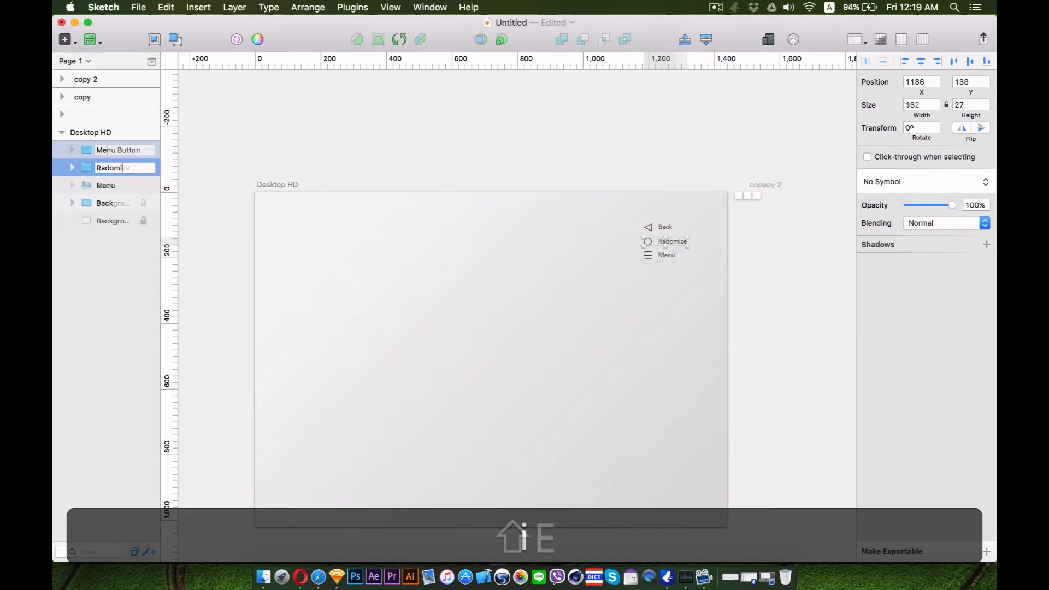
Rename the menu icon group to Menu
{"action": "type", "text": "Menn"}
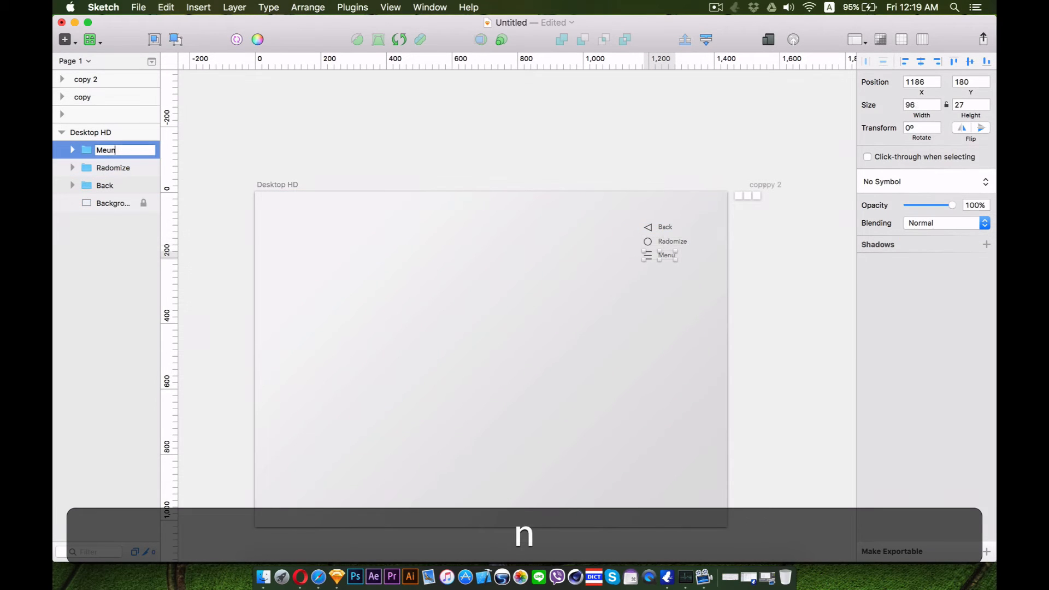
{"action": "key", "text": "BackSpace"}
{"action": "type", "text": "u"}
{"action": "key", "text": "Return"}
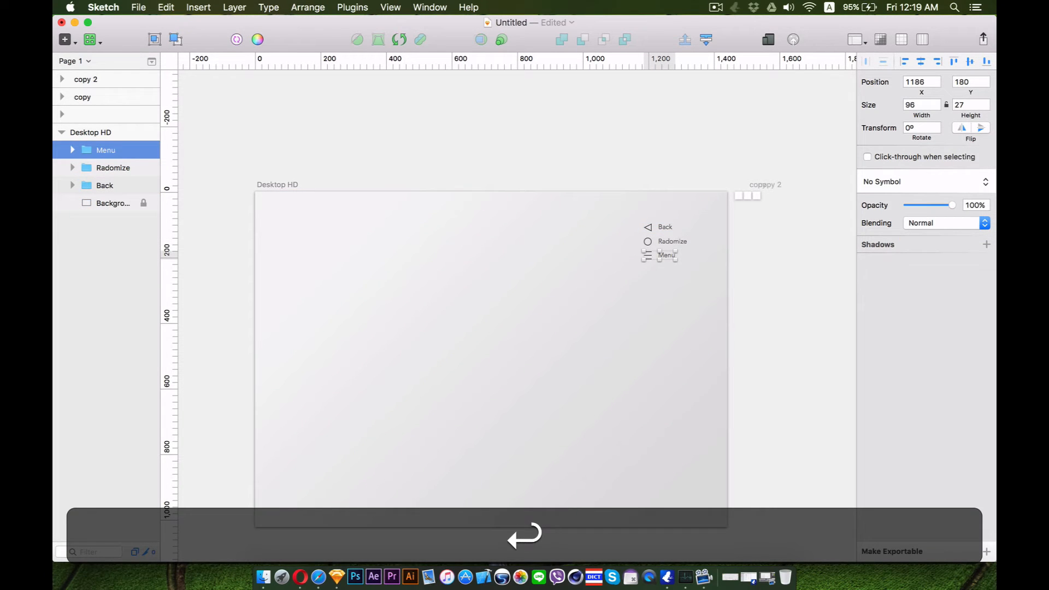
Arrange the Back, Radomize and Menu groups along the artboard's top edge and centre Radomize horizontally
{"action": "left_click", "coordinate": [591, 250]}
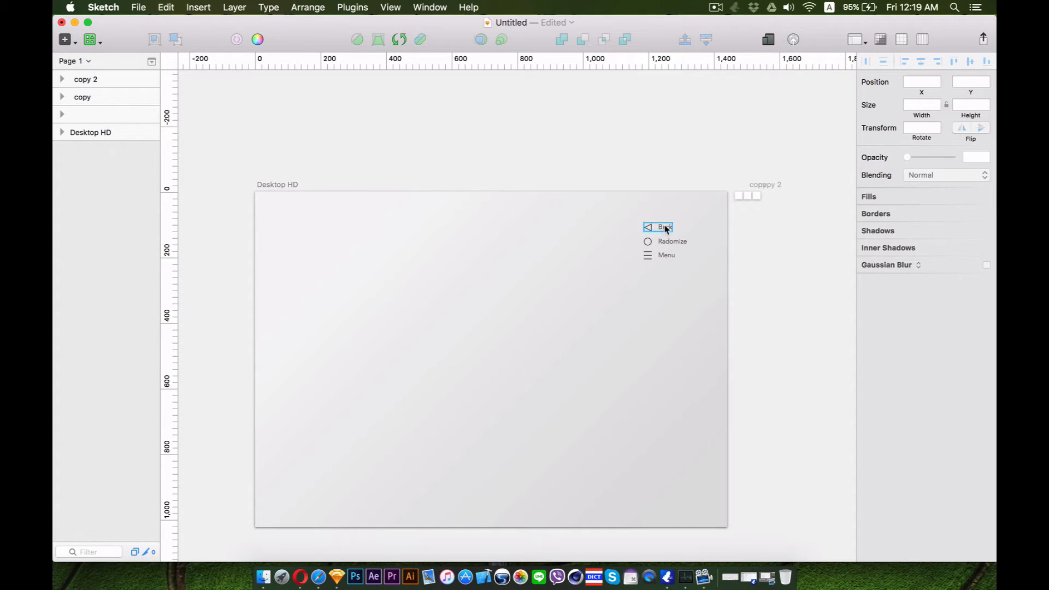
{"action": "left_click_drag", "start_coordinate": [667, 229], "coordinate": [295, 203]}
{"action": "left_click_drag", "start_coordinate": [677, 241], "coordinate": [487, 206]}
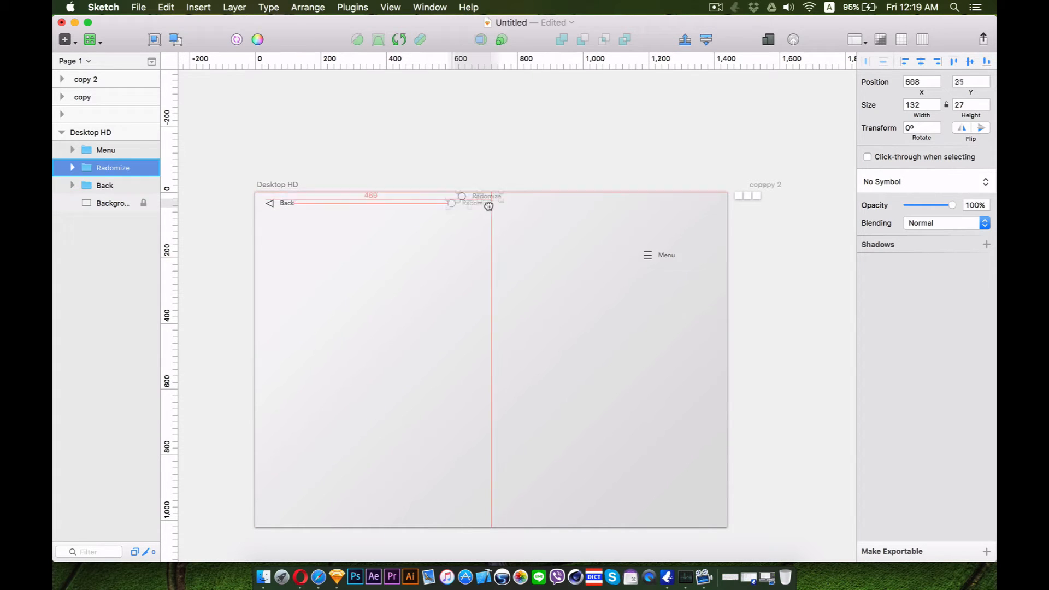
{"action": "left_click_drag", "start_coordinate": [667, 254], "coordinate": [708, 208]}
{"action": "left_click_drag", "start_coordinate": [708, 207], "coordinate": [708, 208]}
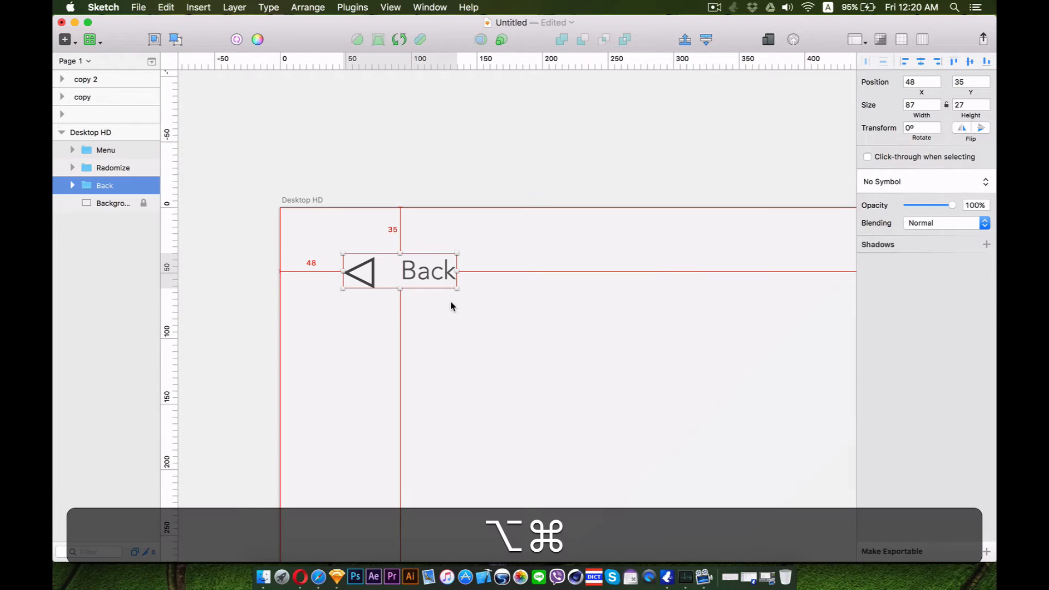
{"action": "left_click_drag", "start_coordinate": [452, 310], "coordinate": [428, 302]}
{"action": "scroll", "coordinate": [407, 288], "scroll_direction": "right", "scroll_amount": 5}
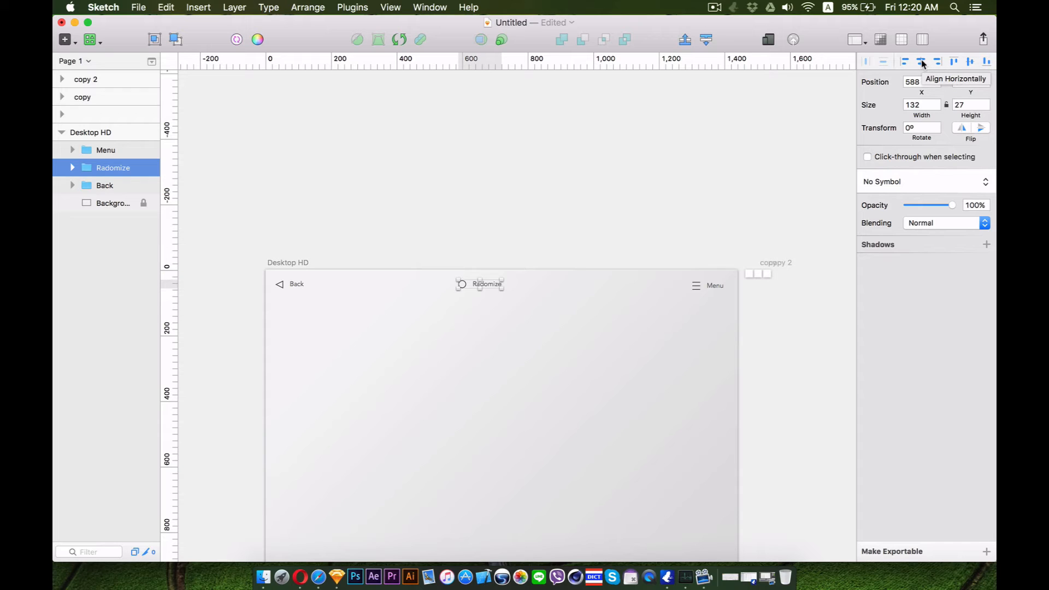
{"action": "left_click", "coordinate": [921, 60]}
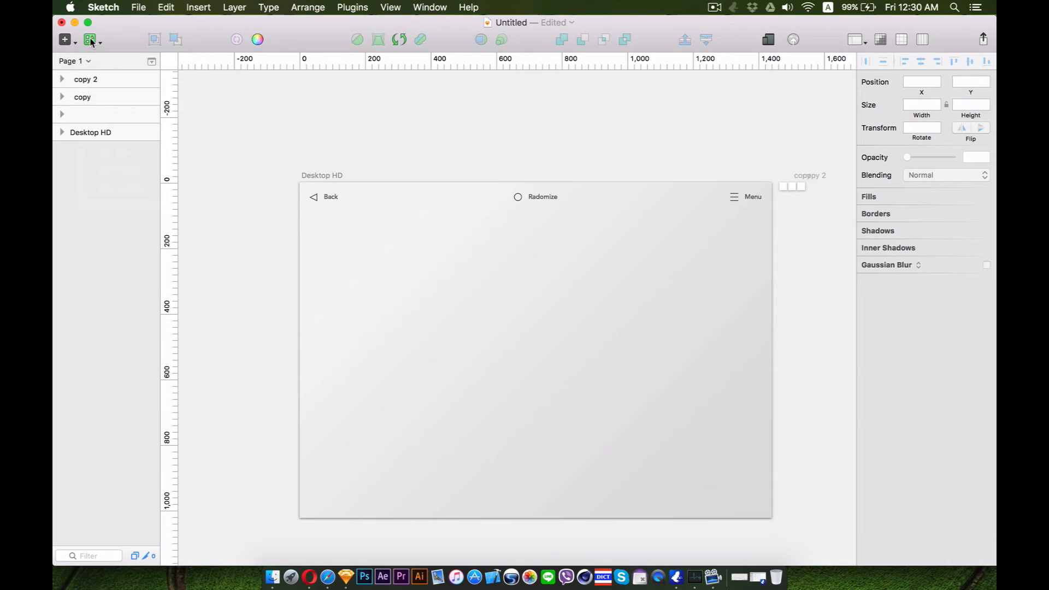
Draw a large square rectangle under the header from the artboard's left edge and remove its border
{"action": "left_click", "coordinate": [91, 42]}
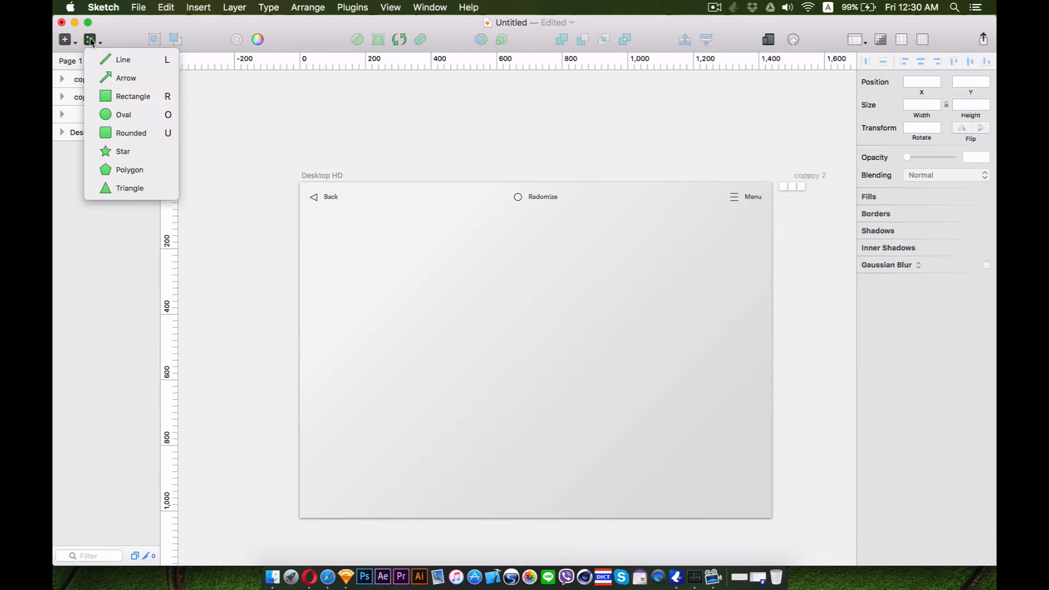
{"action": "left_click", "coordinate": [109, 98]}
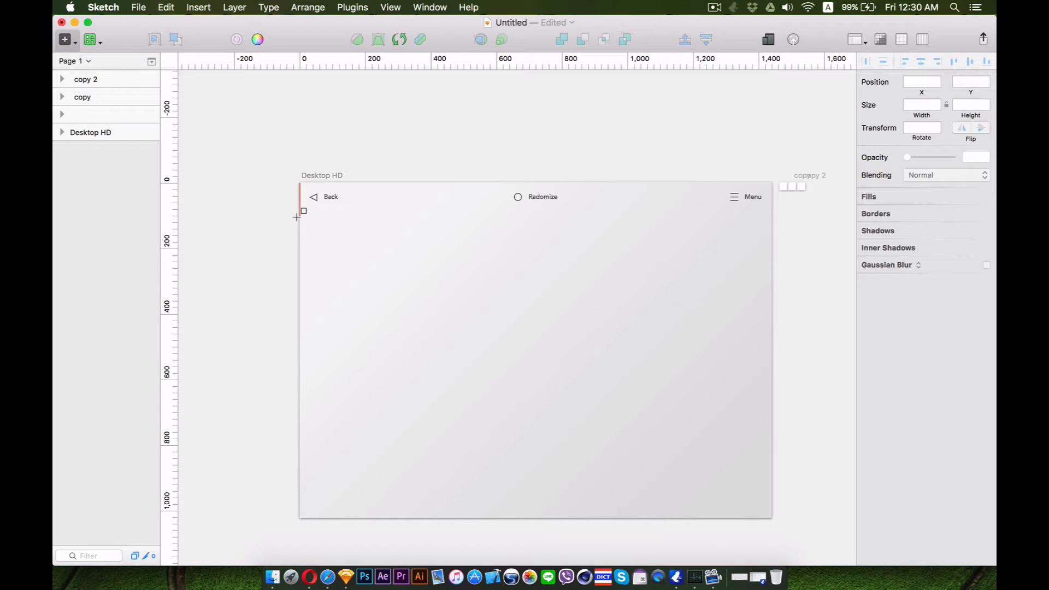
{"action": "left_click_drag", "start_coordinate": [297, 217], "coordinate": [597, 507]}
{"action": "key", "text": "shift"}
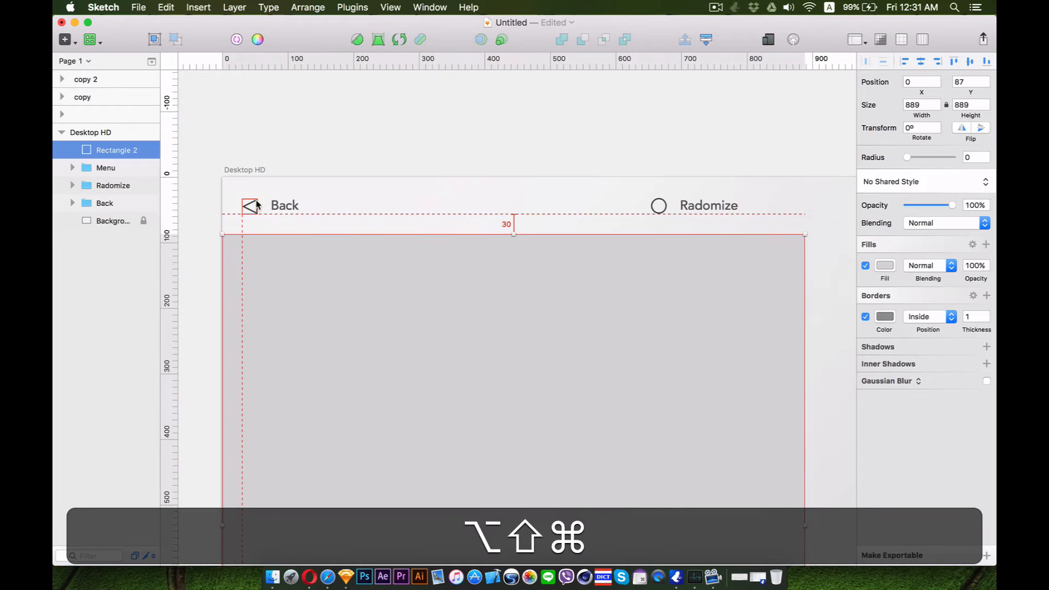
{"action": "scroll", "coordinate": [481, 273], "scroll_direction": "down", "scroll_amount": 3}
{"action": "scroll", "coordinate": [481, 273], "scroll_direction": "right", "scroll_amount": 2}
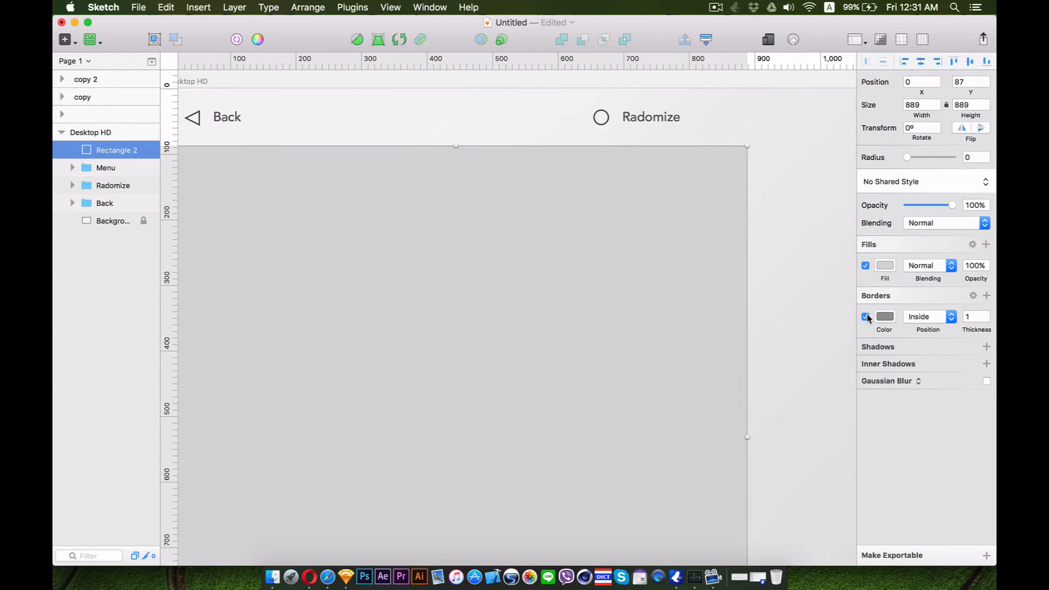
{"action": "left_click", "coordinate": [865, 317]}
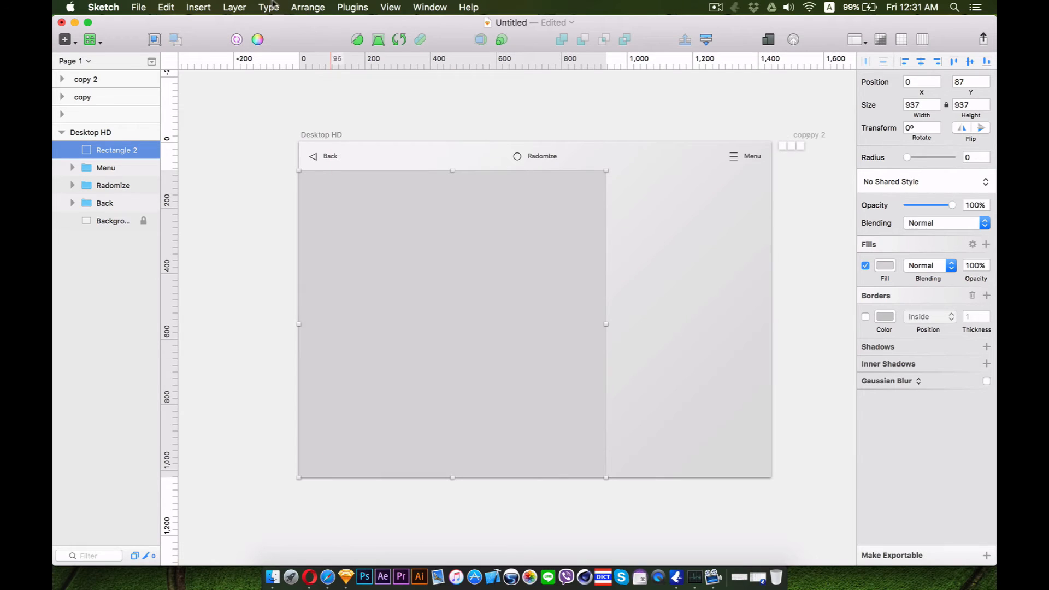
Fill the rectangle with a Nature and urban photo using the Content Generator plugin
{"action": "left_click", "coordinate": [352, 7]}
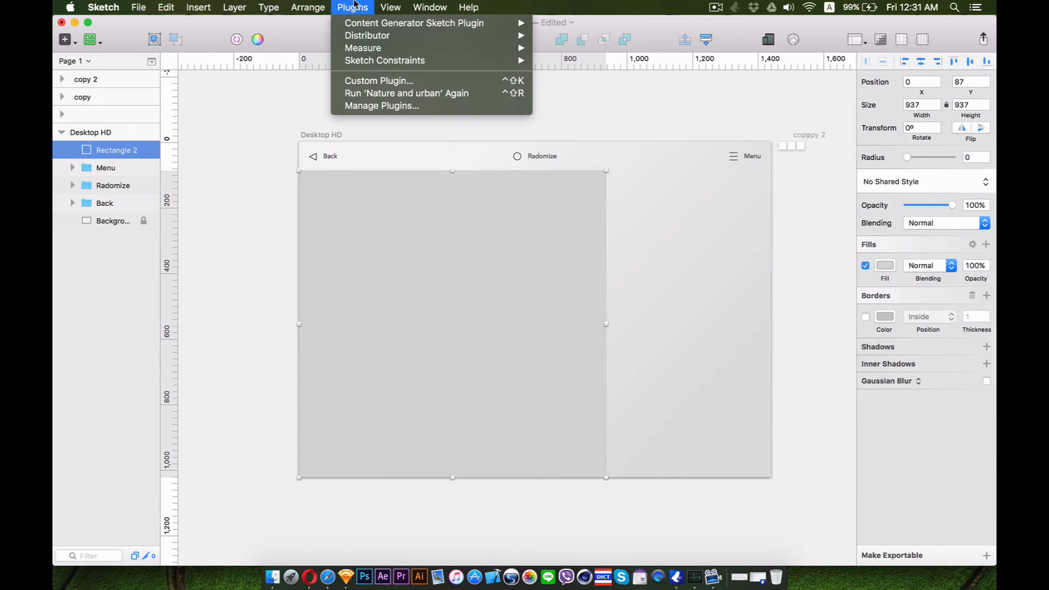
{"action": "mouse_move", "coordinate": [518, 34]}
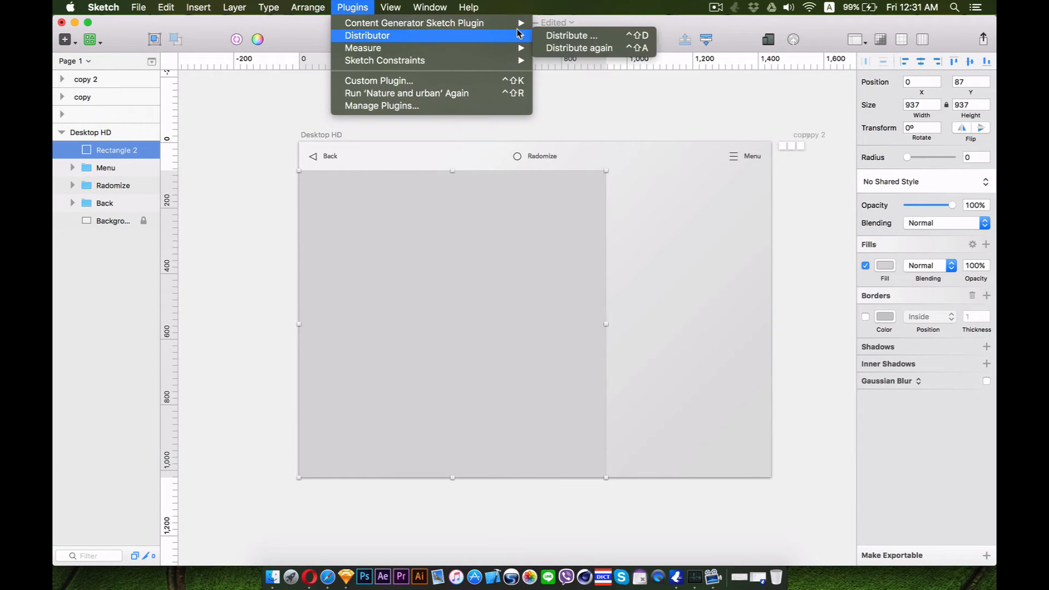
{"action": "mouse_move", "coordinate": [588, 66]}
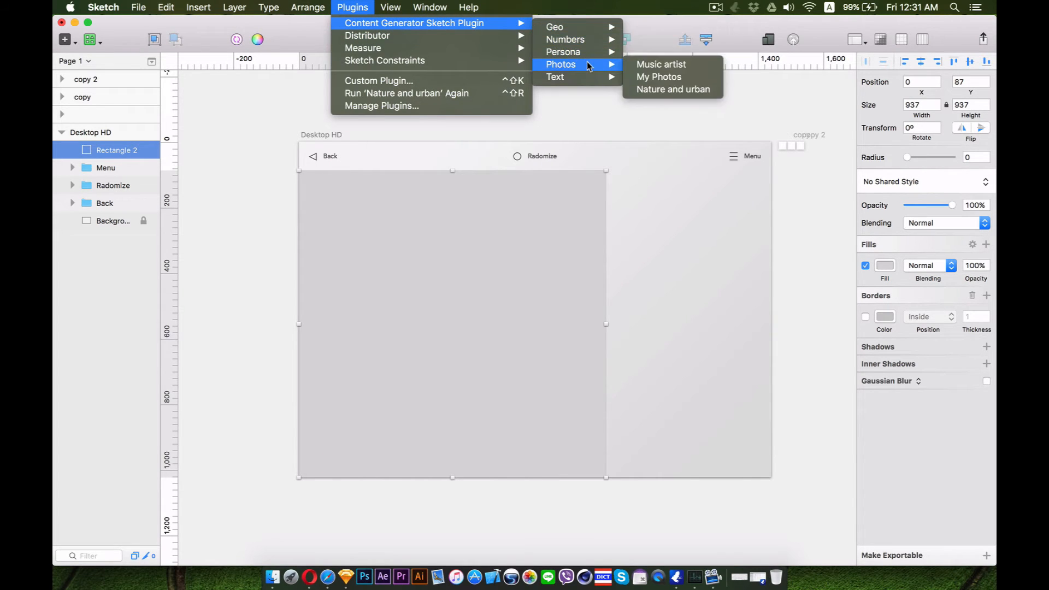
{"action": "left_click", "coordinate": [669, 89]}
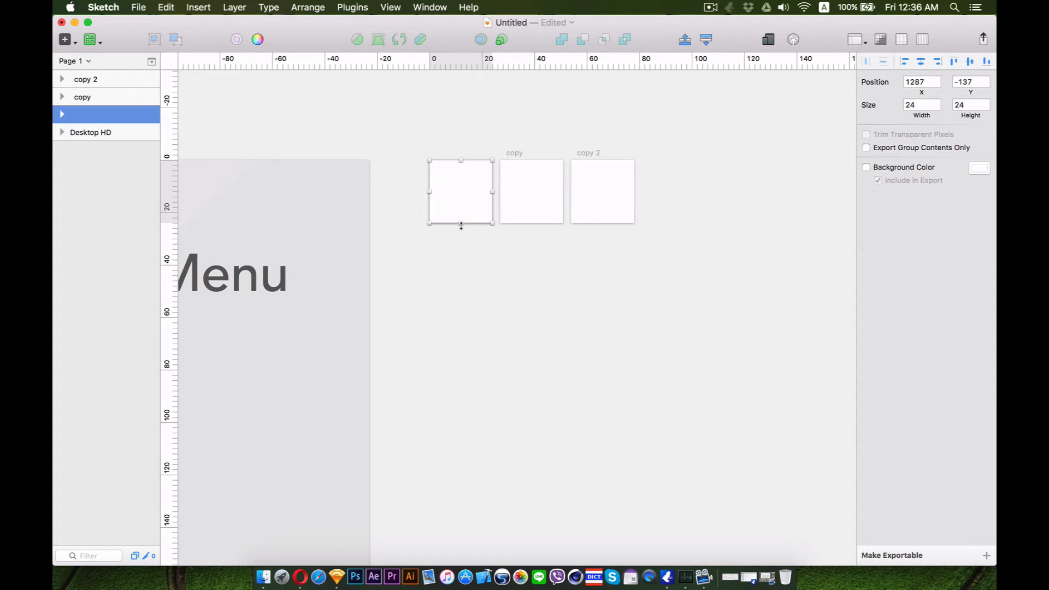
Extend the first icon artboard's height to 36 and draw a 24 px unfilled outline circle at its top
{"action": "left_click_drag", "start_coordinate": [461, 225], "coordinate": [465, 252]}
{"action": "key", "text": "Return"}
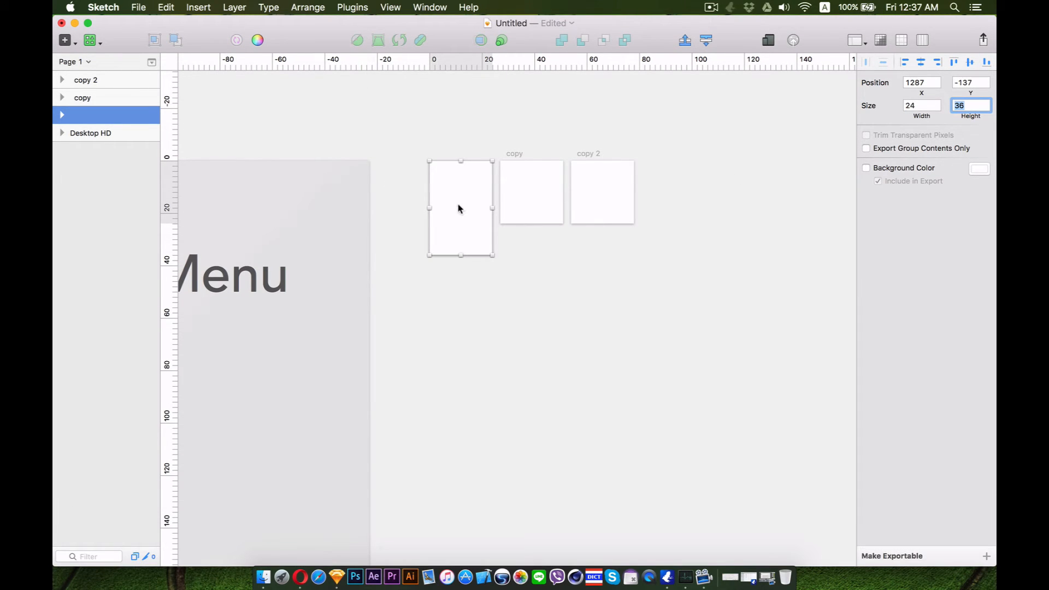
{"action": "left_click", "coordinate": [90, 40]}
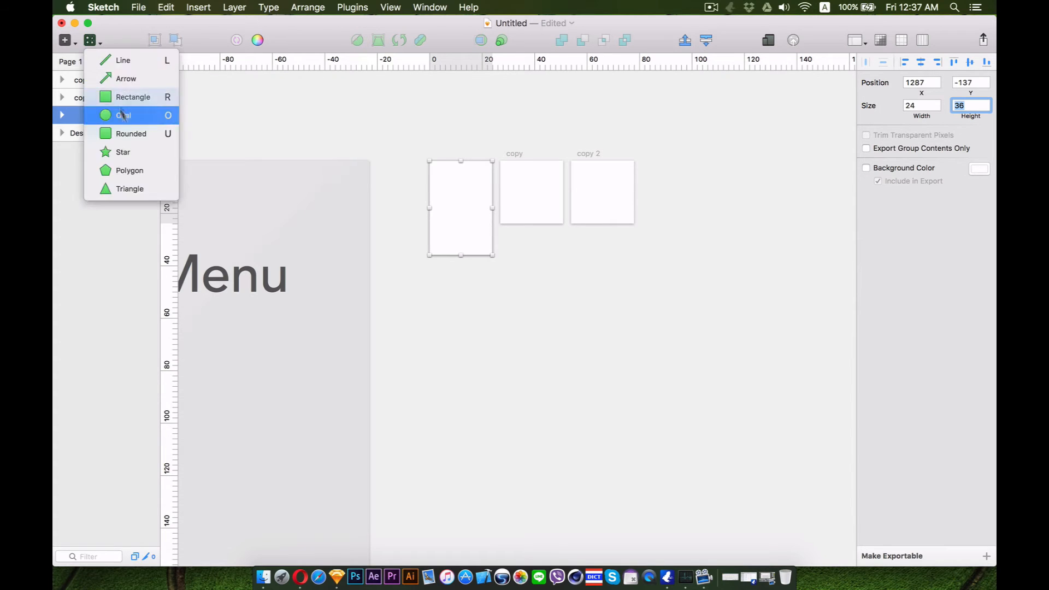
{"action": "left_click", "coordinate": [123, 113]}
{"action": "left_click_drag", "start_coordinate": [429, 161], "coordinate": [515, 224]}
{"action": "left_click", "coordinate": [937, 293]}
{"action": "left_click", "coordinate": [937, 300]}
{"action": "left_click", "coordinate": [864, 242]}
Draw a smaller circle centred inside the outline circle and remove its fill
{"action": "left_click", "coordinate": [678, 245]}
{"action": "left_click", "coordinate": [476, 218]}
{"action": "key", "text": "o"}
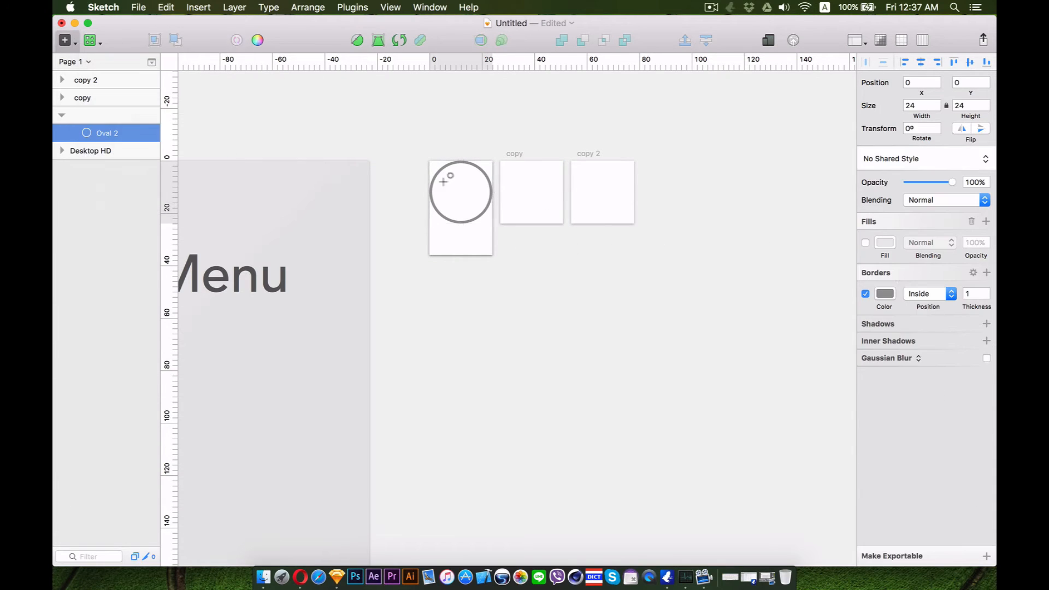
{"action": "key", "text": "v"}
{"action": "left_click", "coordinate": [541, 249]}
{"action": "left_click_drag", "start_coordinate": [451, 182], "coordinate": [466, 211]}
{"action": "key", "text": "Escape"}
{"action": "left_click", "coordinate": [920, 62]}
{"action": "left_click", "coordinate": [969, 62]}
{"action": "left_click", "coordinate": [496, 257]}
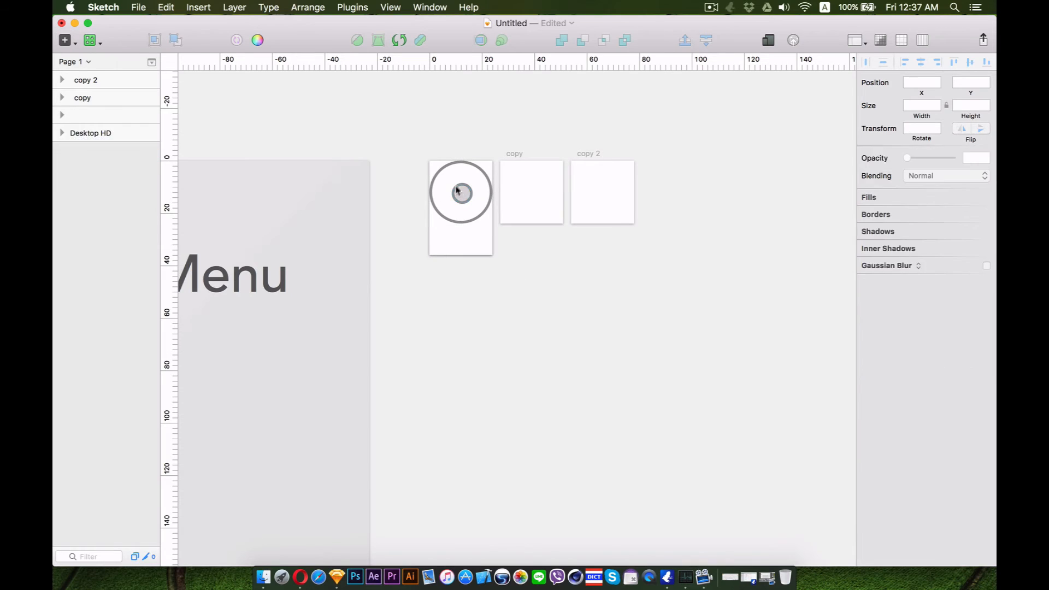
{"action": "left_click", "coordinate": [464, 196]}
{"action": "left_click", "coordinate": [865, 242]}
{"action": "left_click", "coordinate": [546, 262]}
{"action": "left_click", "coordinate": [455, 222]}
{"action": "key", "text": "super+equal"}
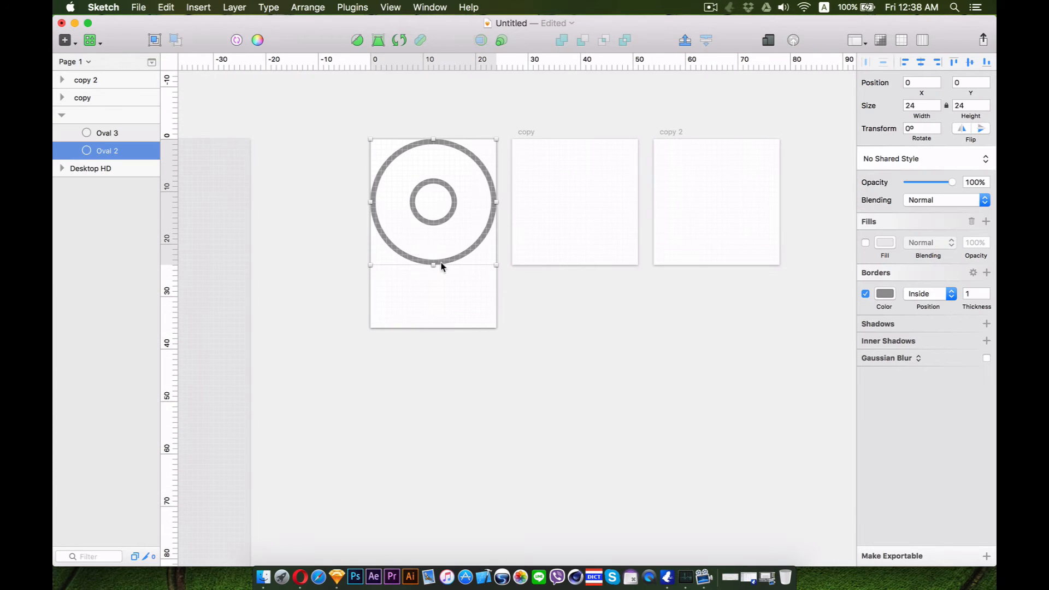
Reshape the outer circle into a map pin by pulling its bottom point down and adjusting the side points' lower handles
{"action": "double_click", "coordinate": [447, 264]}
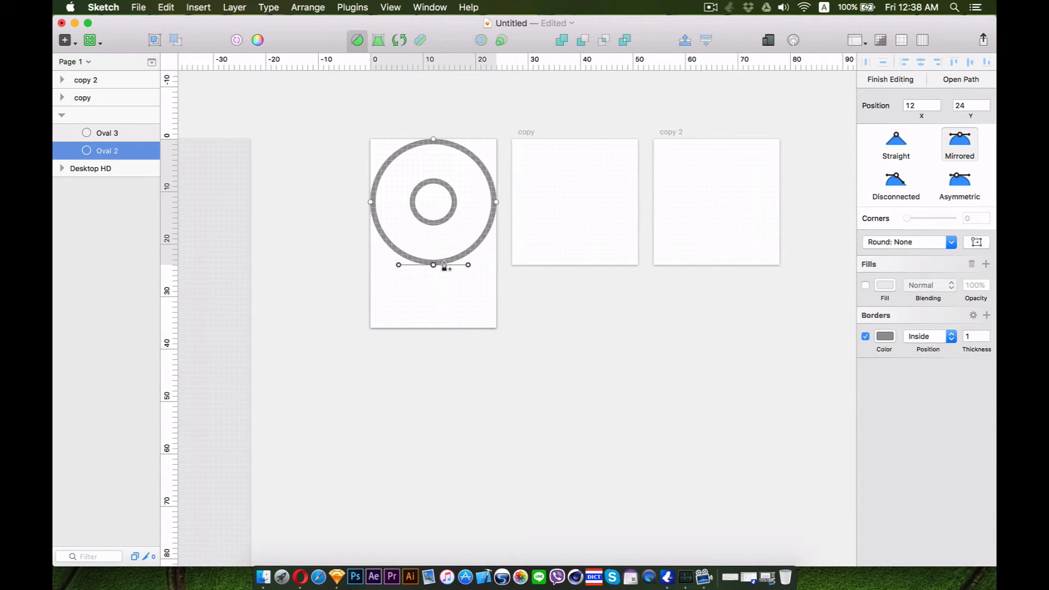
{"action": "left_click_drag", "start_coordinate": [430, 269], "coordinate": [432, 330]}
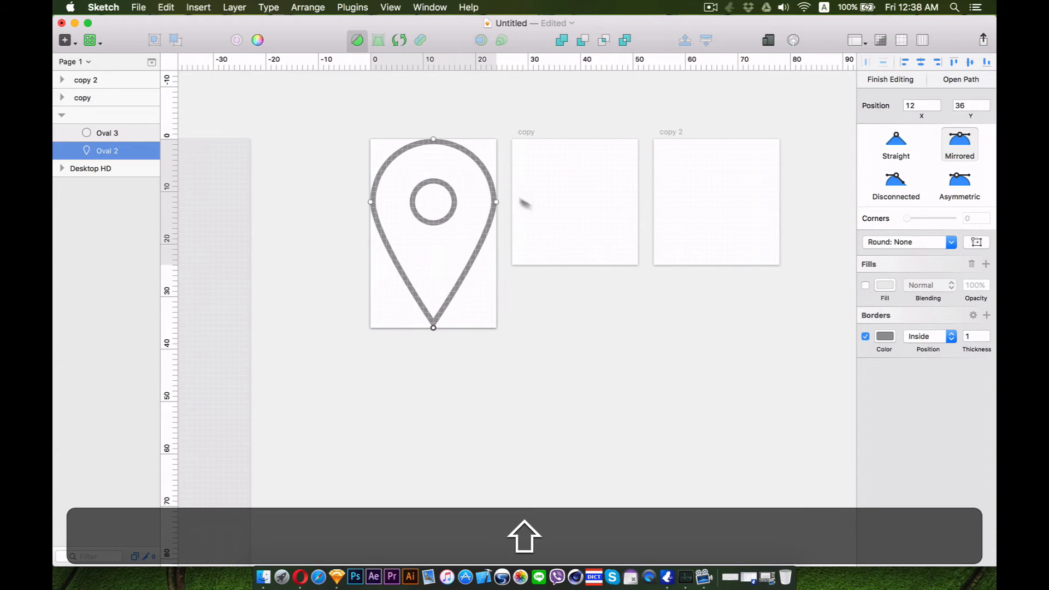
{"action": "left_click", "coordinate": [496, 203]}
{"action": "left_click", "coordinate": [904, 191]}
{"action": "left_click_drag", "start_coordinate": [496, 237], "coordinate": [496, 280]}
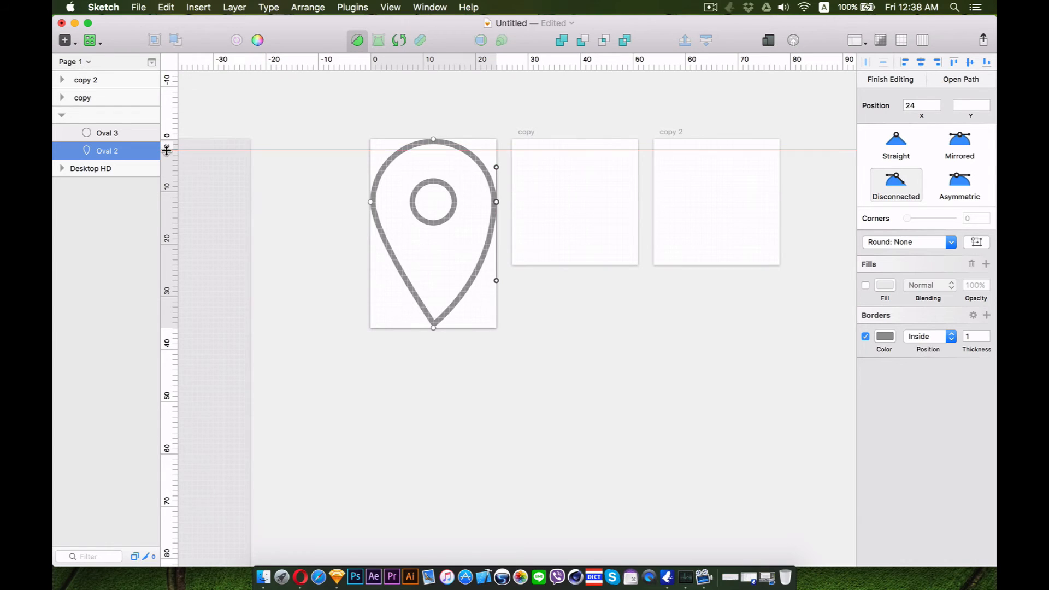
{"action": "left_click", "coordinate": [173, 279]}
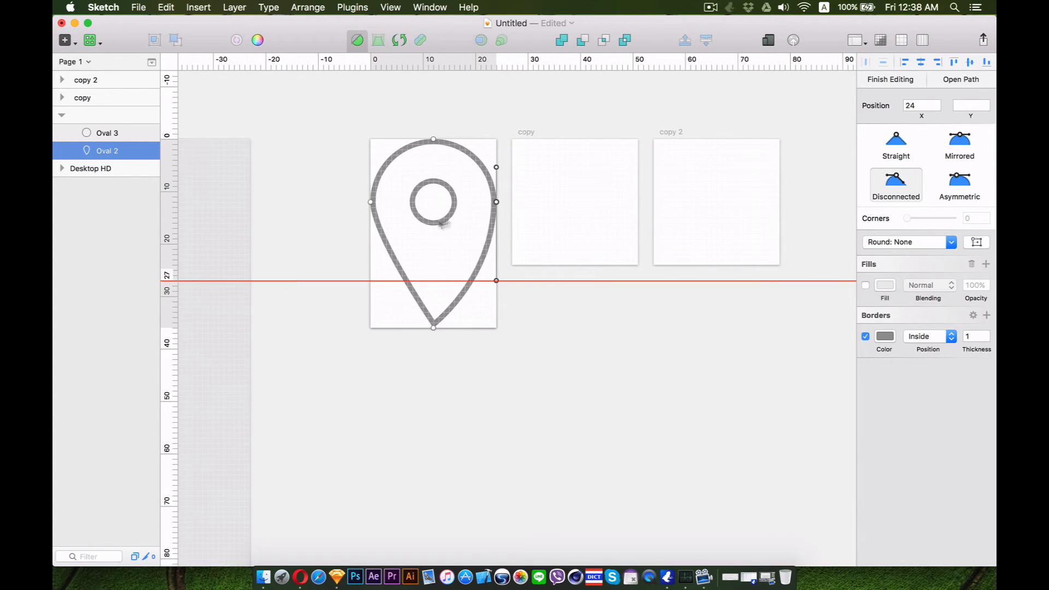
{"action": "left_click", "coordinate": [370, 202]}
{"action": "key", "text": "3"}
{"action": "left_click_drag", "start_coordinate": [370, 238], "coordinate": [364, 284]}
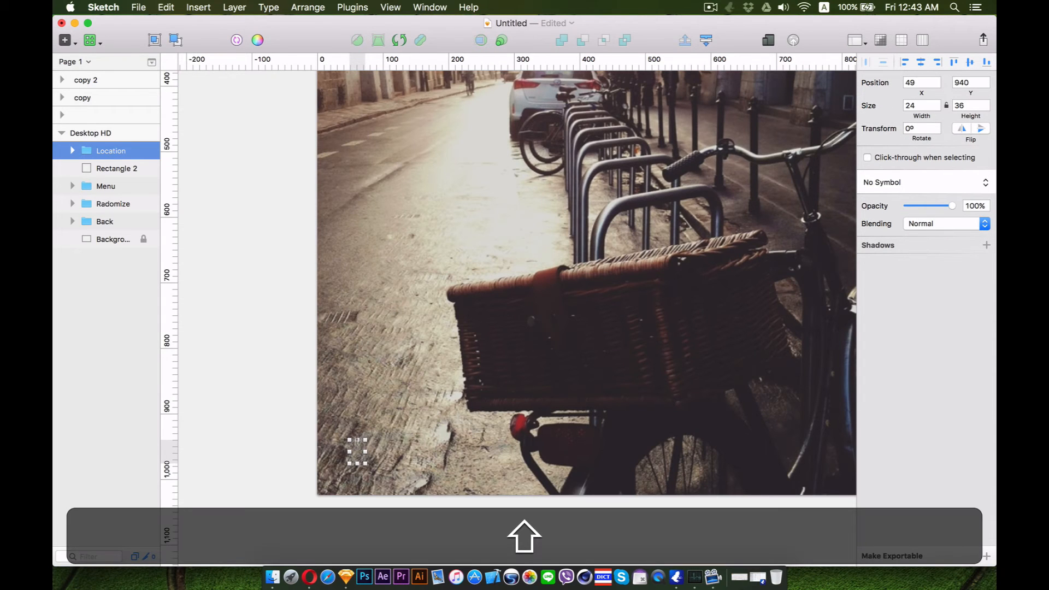
Give both shapes of the Location pin group a white border with thickness 2
{"action": "left_click", "coordinate": [72, 151]}
{"action": "left_click", "coordinate": [104, 167]}
{"action": "left_click", "coordinate": [115, 188], "text": "shift"}
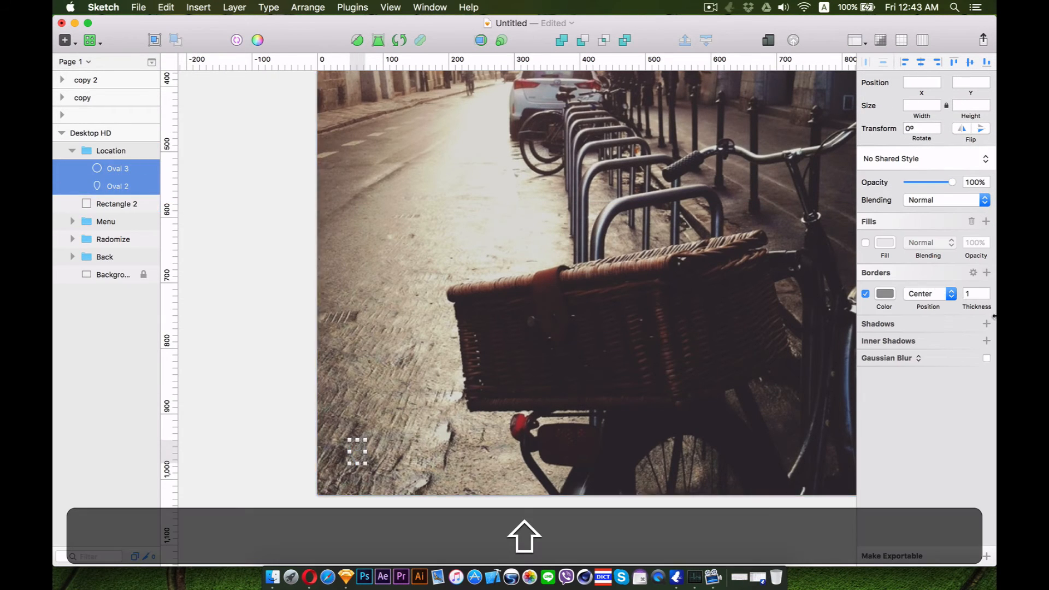
{"action": "left_click", "coordinate": [885, 289]}
{"action": "left_click", "coordinate": [967, 540]}
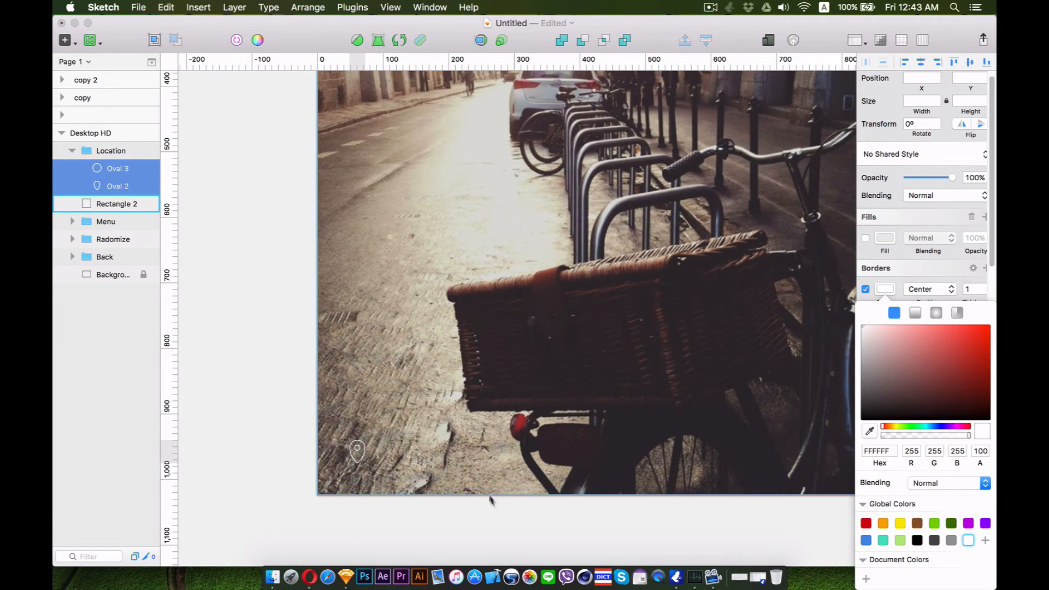
{"action": "left_click", "coordinate": [922, 282]}
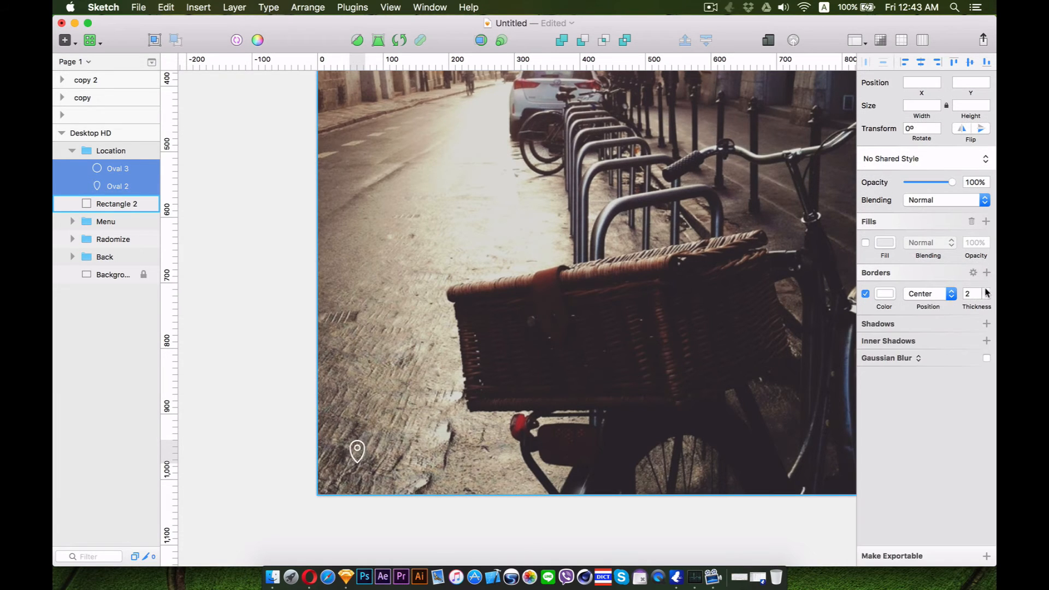
Scale the Location group to a width of 24*3 and place it at the photo's bottom-left corner
{"action": "left_click", "coordinate": [111, 151]}
{"action": "left_click_drag", "start_coordinate": [365, 439], "coordinate": [405, 381]}
{"action": "key", "text": "super+minus"}
{"action": "scroll", "coordinate": [510, 356], "scroll_direction": "right", "scroll_amount": 3}
{"action": "scroll", "coordinate": [510, 356], "scroll_direction": "up", "scroll_amount": 2}
{"action": "left_click_drag", "start_coordinate": [919, 105], "coordinate": [865, 90]}
{"action": "key", "text": "BackSpace"}
{"action": "type", "text": "24"}
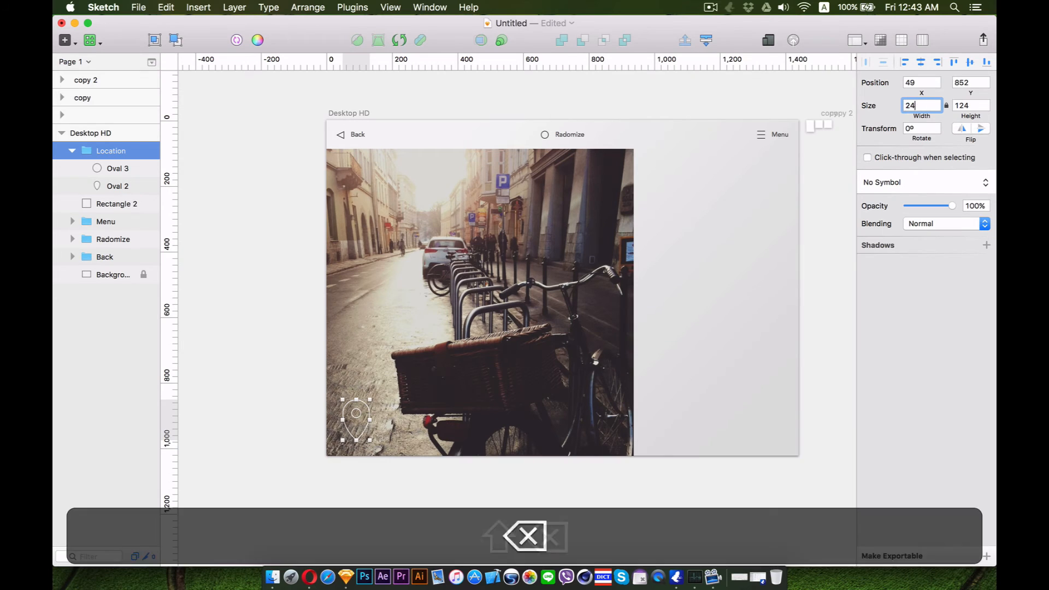
{"action": "type", "text": "*3"}
{"action": "key", "text": "Return"}
{"action": "left_click_drag", "start_coordinate": [356, 419], "coordinate": [354, 425]}
Add a drop shadow to the Location group
{"action": "left_click", "coordinate": [118, 168]}
{"action": "left_click", "coordinate": [143, 186], "text": "shift"}
{"action": "left_click", "coordinate": [986, 290]}
{"action": "left_click", "coordinate": [986, 295]}
{"action": "key", "text": "Escape"}
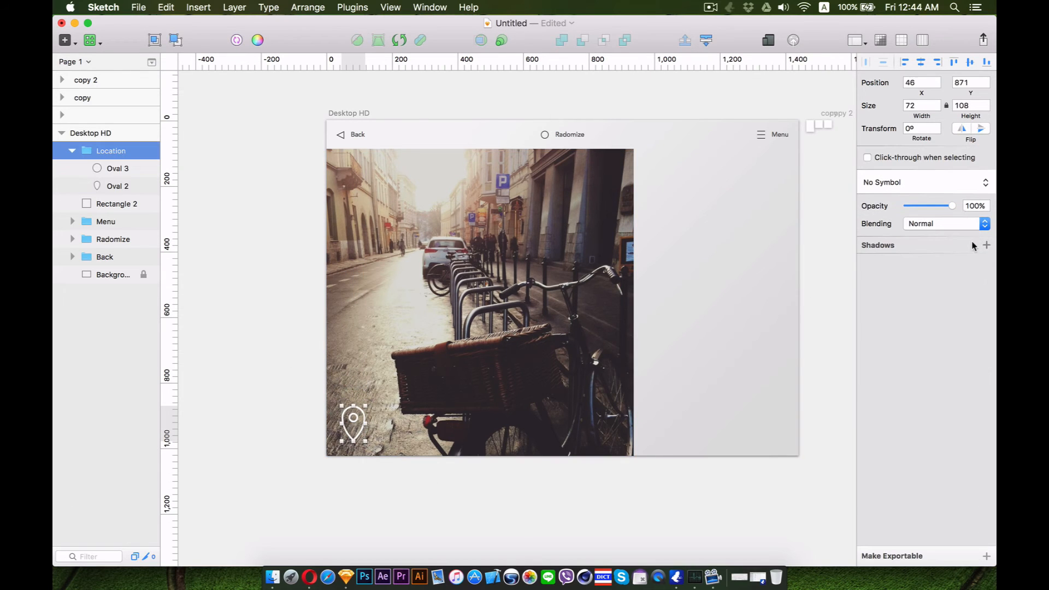
{"action": "left_click", "coordinate": [986, 246]}
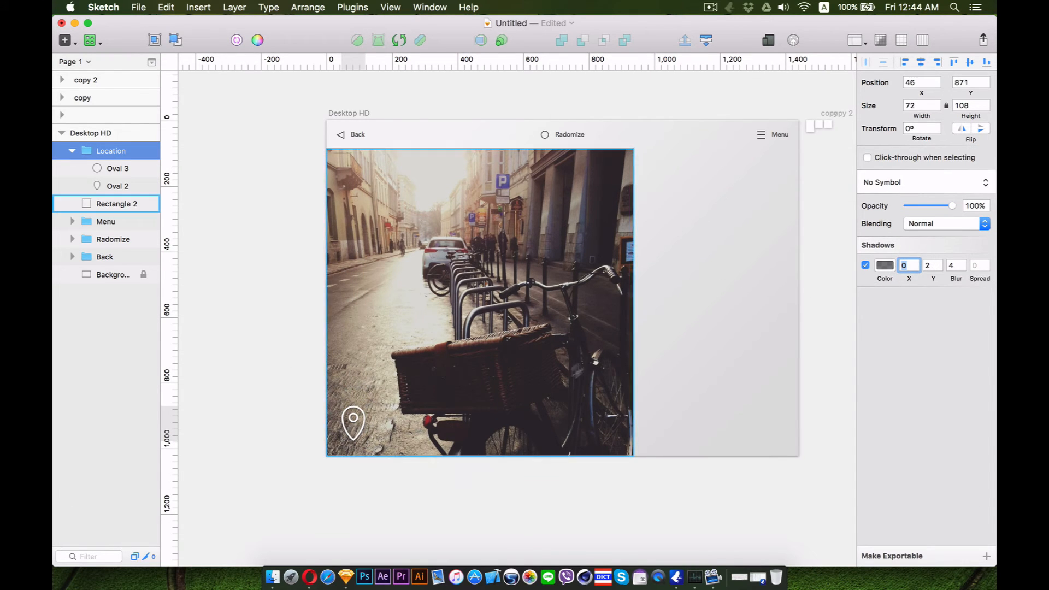
Add a text layer beside the pin and fill it with a random France region via the Content Generator plugin
{"action": "left_click_drag", "start_coordinate": [390, 415], "coordinate": [385, 419]}
{"action": "key", "text": "t"}
{"action": "left_click", "coordinate": [375, 419]}
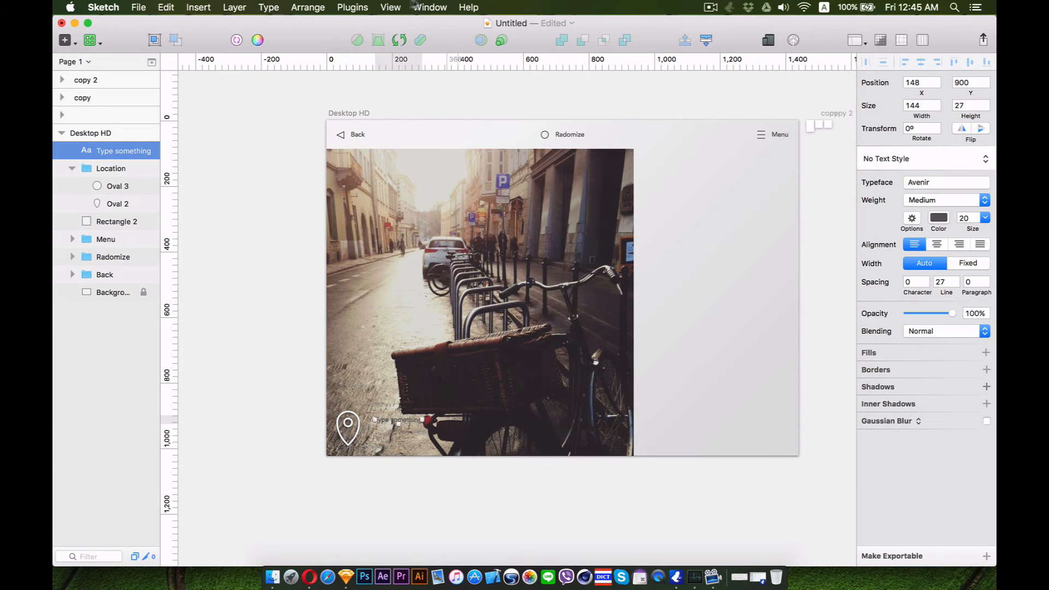
{"action": "left_click", "coordinate": [352, 7]}
{"action": "mouse_move", "coordinate": [367, 23]}
{"action": "mouse_move", "coordinate": [594, 33]}
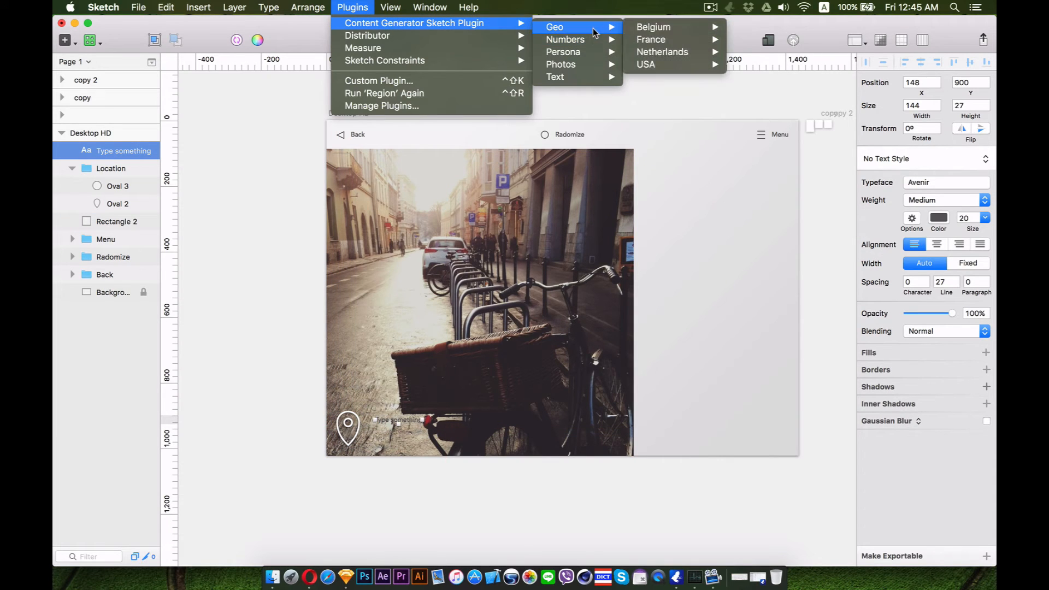
{"action": "mouse_move", "coordinate": [661, 41]}
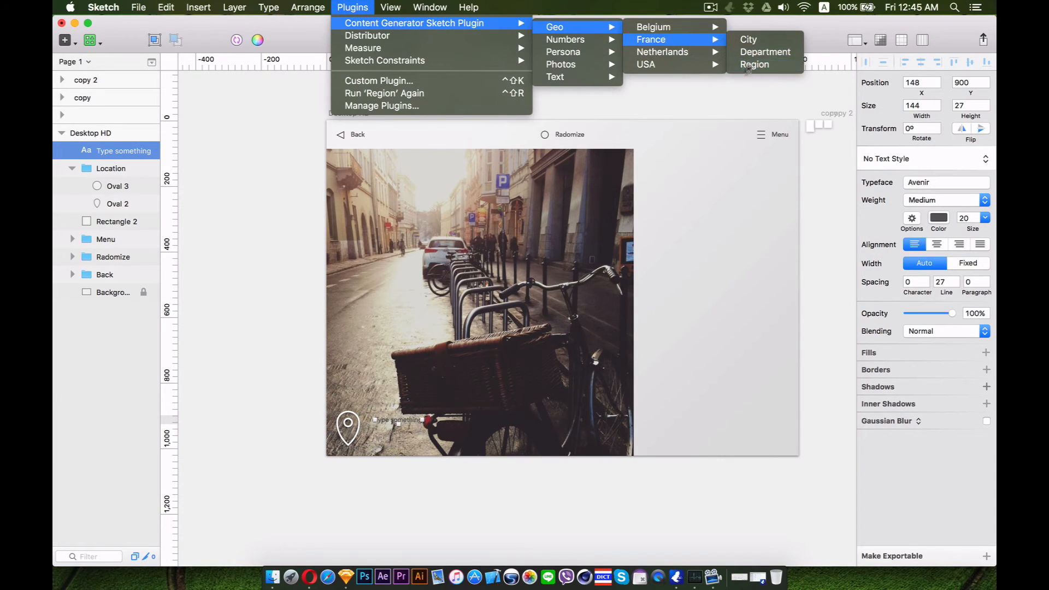
{"action": "left_click", "coordinate": [751, 64]}
Make the region label white at size 36 and position it beside the location pin
{"action": "left_click", "coordinate": [407, 471]}
{"action": "left_click", "coordinate": [404, 419]}
{"action": "left_click", "coordinate": [938, 218]}
{"action": "left_click_drag", "start_coordinate": [880, 256], "coordinate": [865, 225]}
{"action": "left_click", "coordinate": [985, 218]}
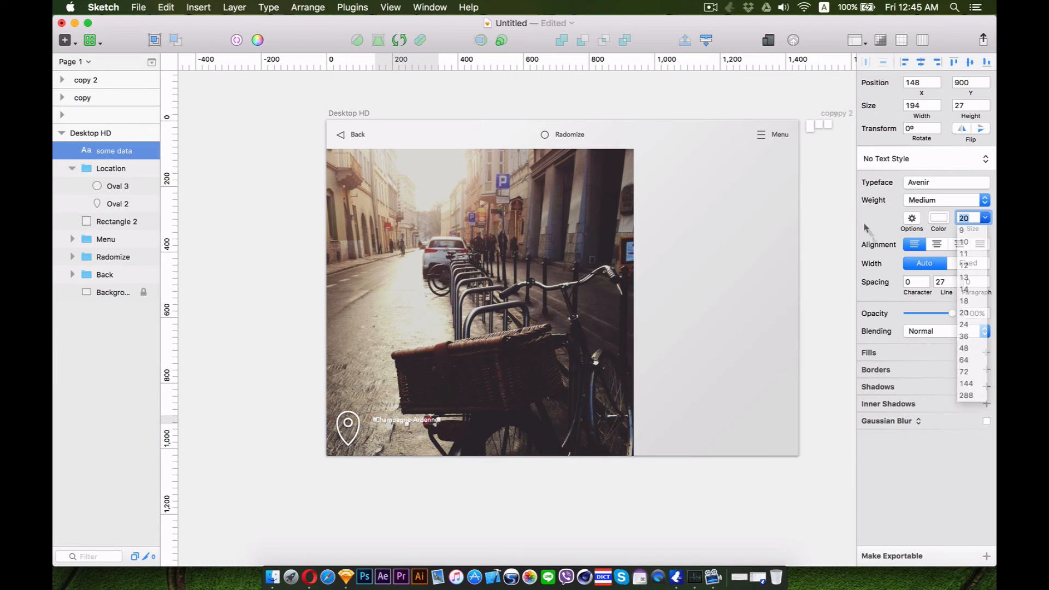
{"action": "type", "text": "30"}
{"action": "left_click", "coordinate": [985, 218]}
{"action": "mouse_move", "coordinate": [421, 422]}
{"action": "left_mouse_down"}
{"action": "mouse_move", "coordinate": [434, 419]}
{"action": "mouse_move", "coordinate": [421, 419]}
{"action": "left_mouse_up"}
{"action": "left_click", "coordinate": [963, 336]}
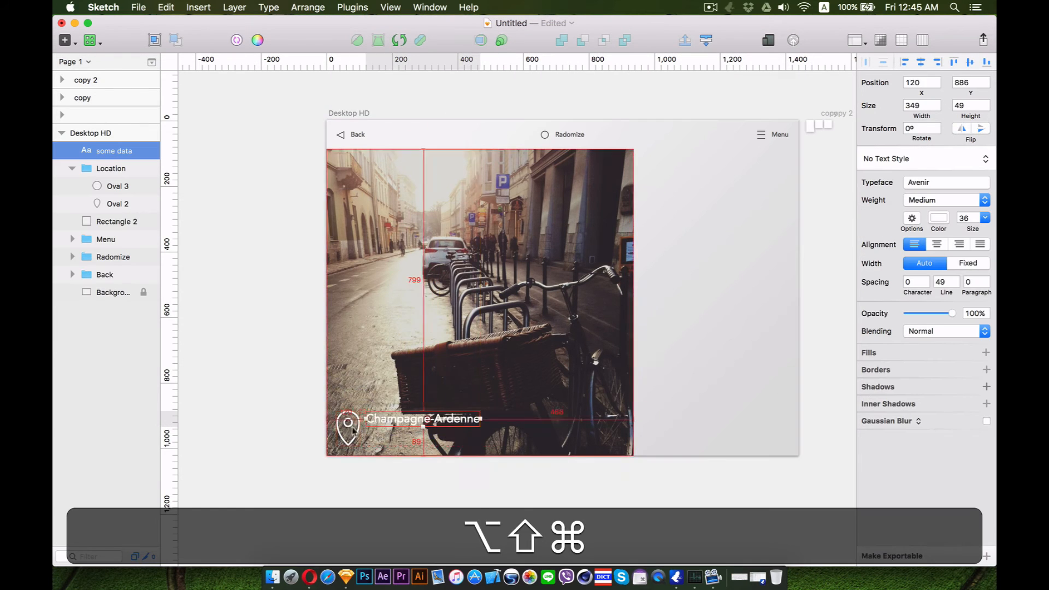
Add a "67 Km Away" text layer below the region label
{"action": "key", "text": "super+plus"}
{"action": "key", "text": "t"}
{"action": "left_click", "coordinate": [347, 399]}
{"action": "type", "text": "67 Km Away"}
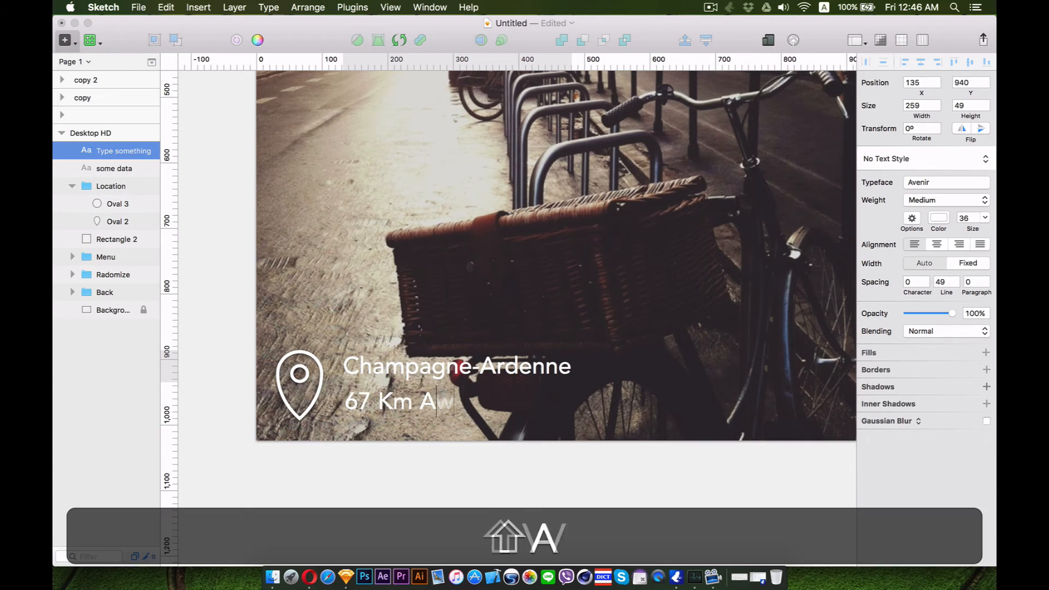
{"action": "key", "text": "Escape"}
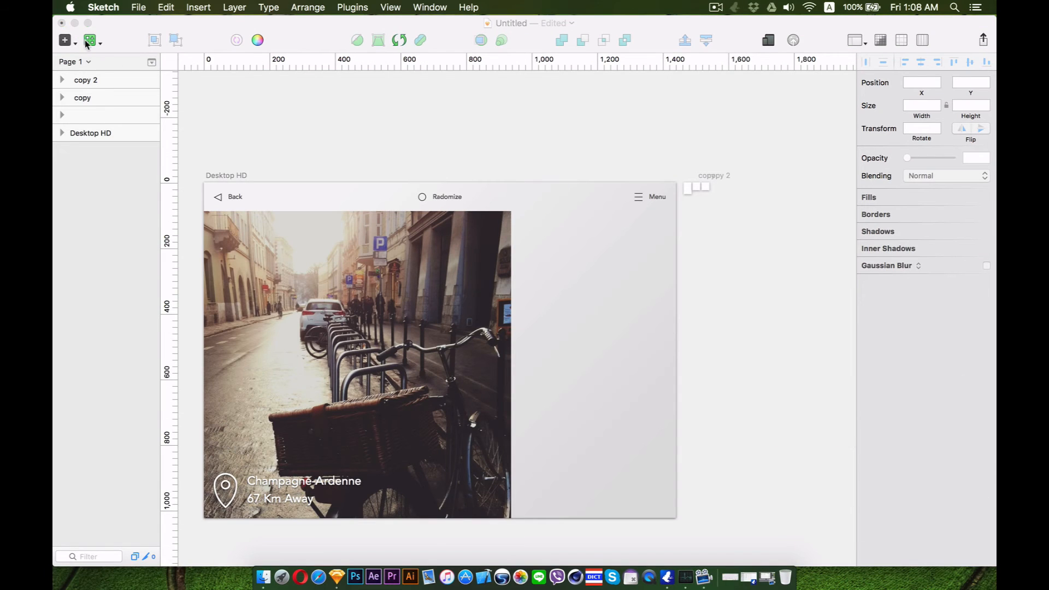
Draw a rectangle beside the photo's top-right and give it a blue linear gradient fill
{"action": "left_click", "coordinate": [86, 42]}
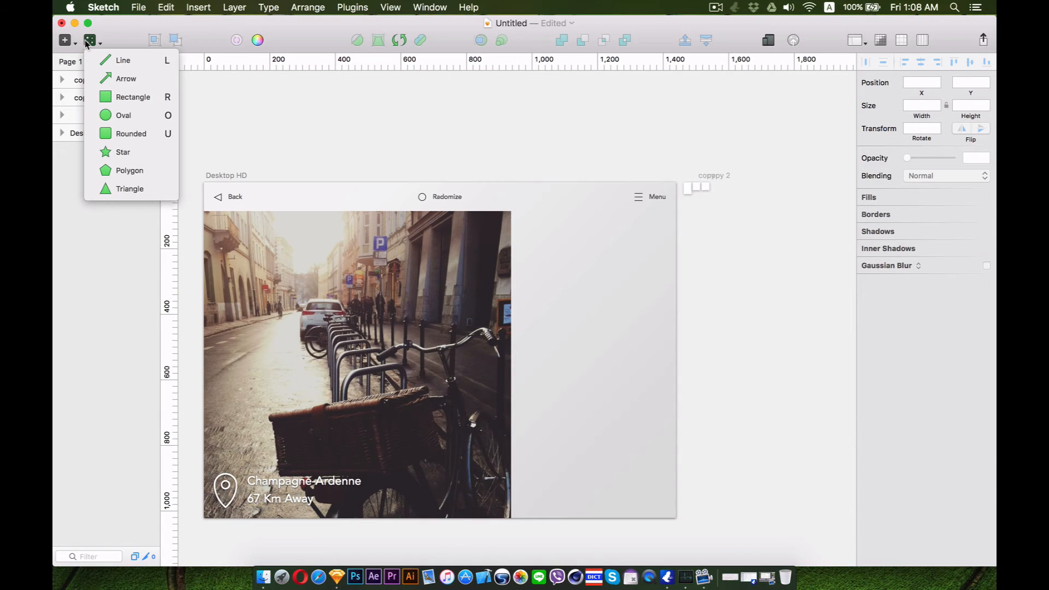
{"action": "left_click", "coordinate": [131, 97]}
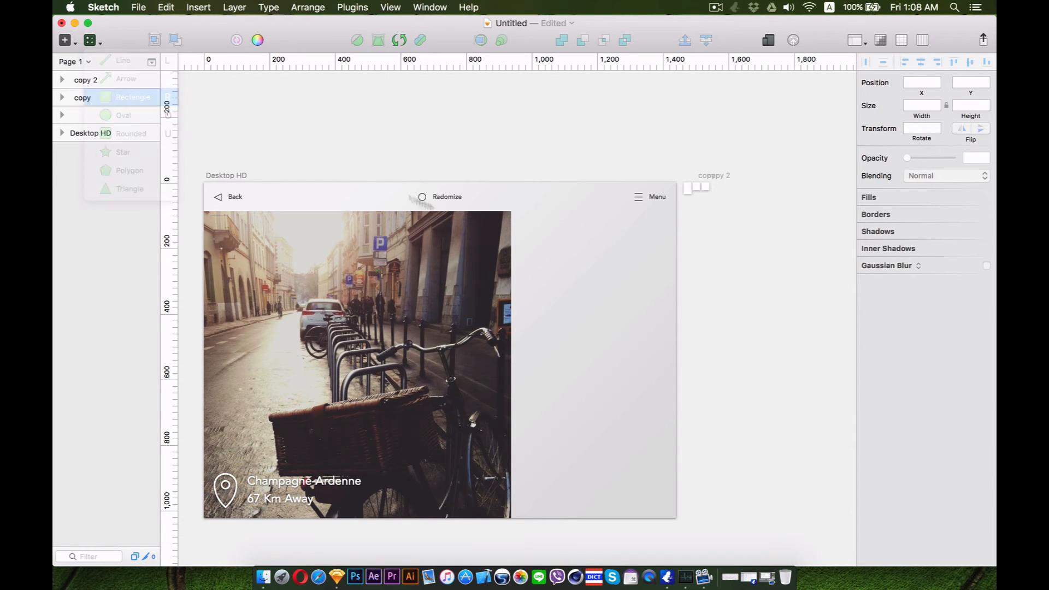
{"action": "left_click_drag", "start_coordinate": [511, 211], "coordinate": [676, 370]}
{"action": "left_click", "coordinate": [885, 266]}
{"action": "left_click", "coordinate": [916, 296]}
{"action": "key", "text": "BackSpace"}
{"action": "left_click_drag", "start_coordinate": [594, 369], "coordinate": [682, 364]}
{"action": "left_click_drag", "start_coordinate": [593, 212], "coordinate": [575, 230]}
{"action": "left_click", "coordinate": [946, 346]}
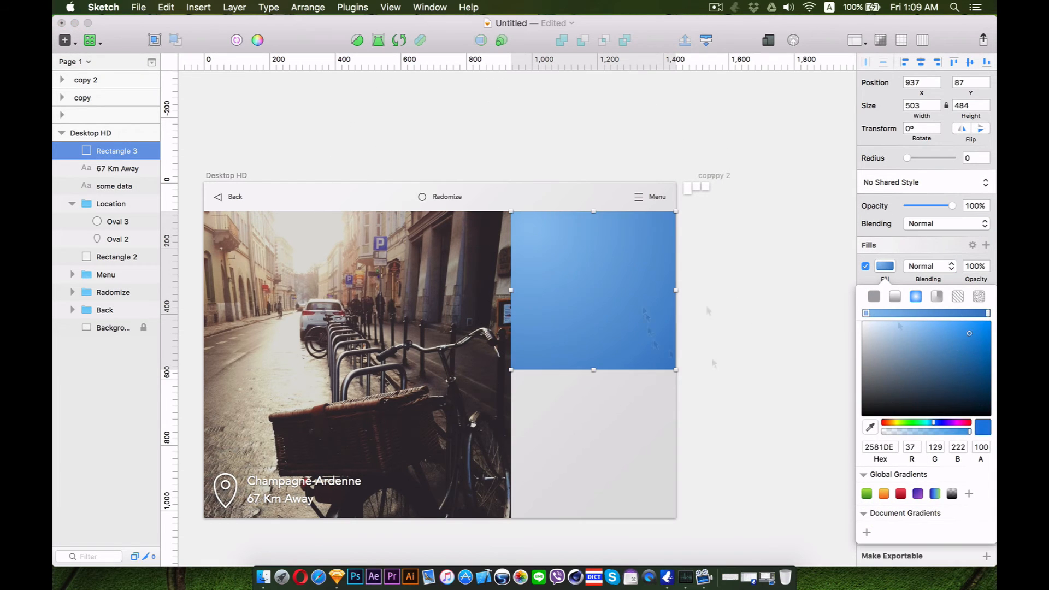
{"action": "left_click_drag", "start_coordinate": [650, 300], "coordinate": [641, 295]}
{"action": "key", "text": "super+z"}
{"action": "left_click_drag", "start_coordinate": [575, 230], "coordinate": [529, 227]}
{"action": "left_click_drag", "start_coordinate": [681, 365], "coordinate": [667, 352]}
{"action": "left_click", "coordinate": [941, 351]}
{"action": "key", "text": "Escape"}
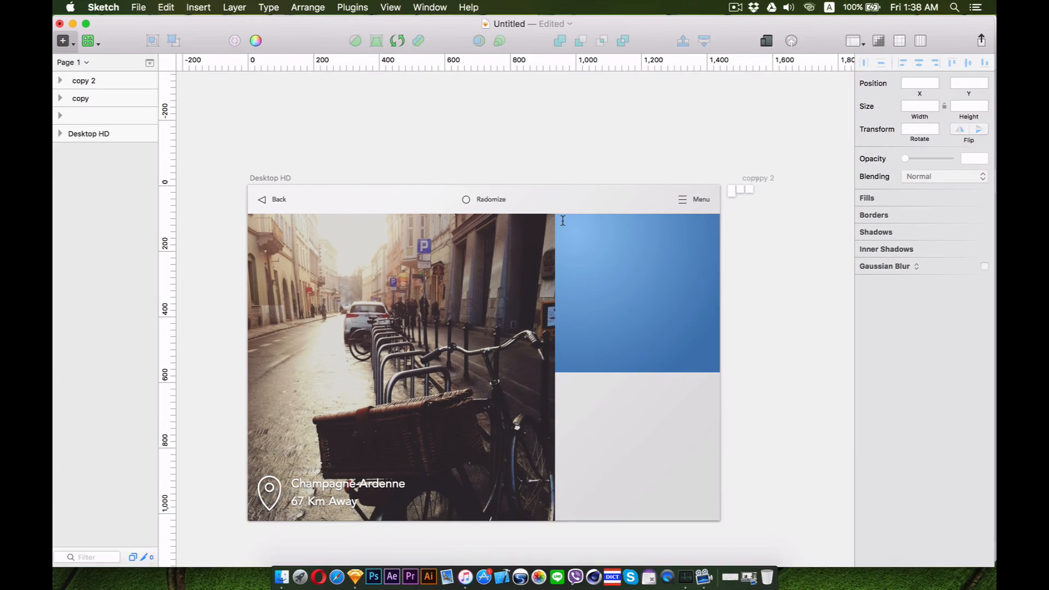
Add a fixed-width text box inside the blue rectangle and fill it with Filerati dummy text via Content Generator
{"action": "left_click_drag", "start_coordinate": [705, 318], "coordinate": [710, 330]}
{"action": "key", "text": "Escape"}
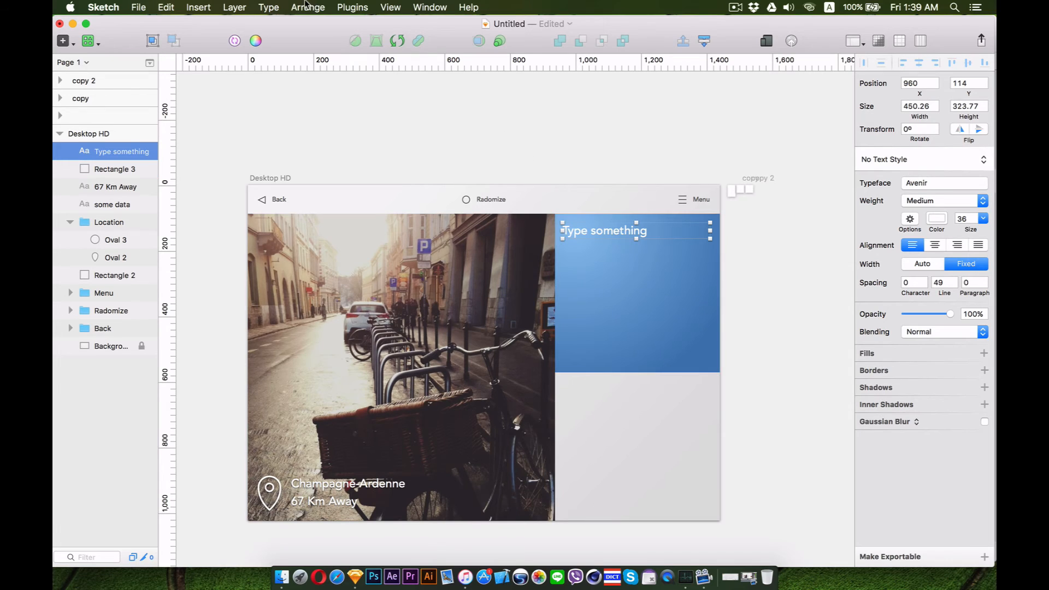
{"action": "left_click", "coordinate": [359, 6]}
{"action": "mouse_move", "coordinate": [373, 23]}
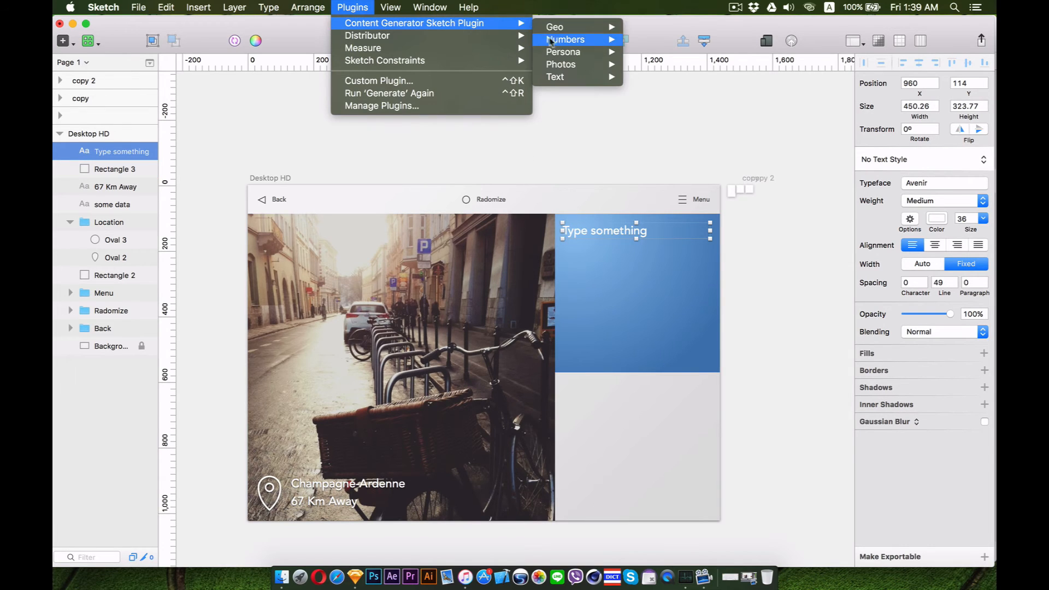
{"action": "mouse_move", "coordinate": [574, 76]}
{"action": "mouse_move", "coordinate": [671, 89]}
{"action": "mouse_move", "coordinate": [790, 116]}
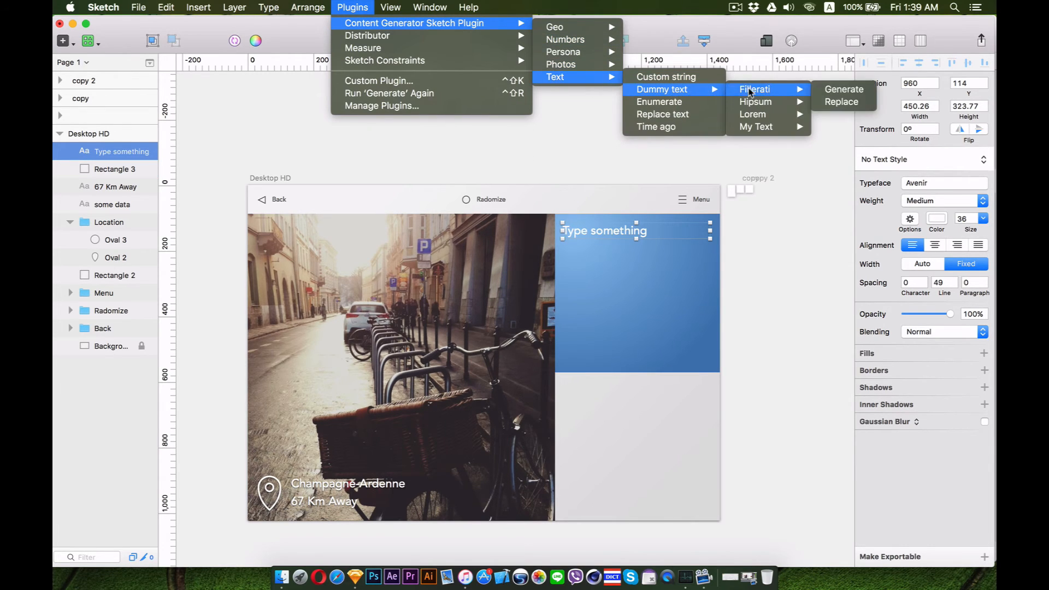
{"action": "left_click", "coordinate": [824, 114]}
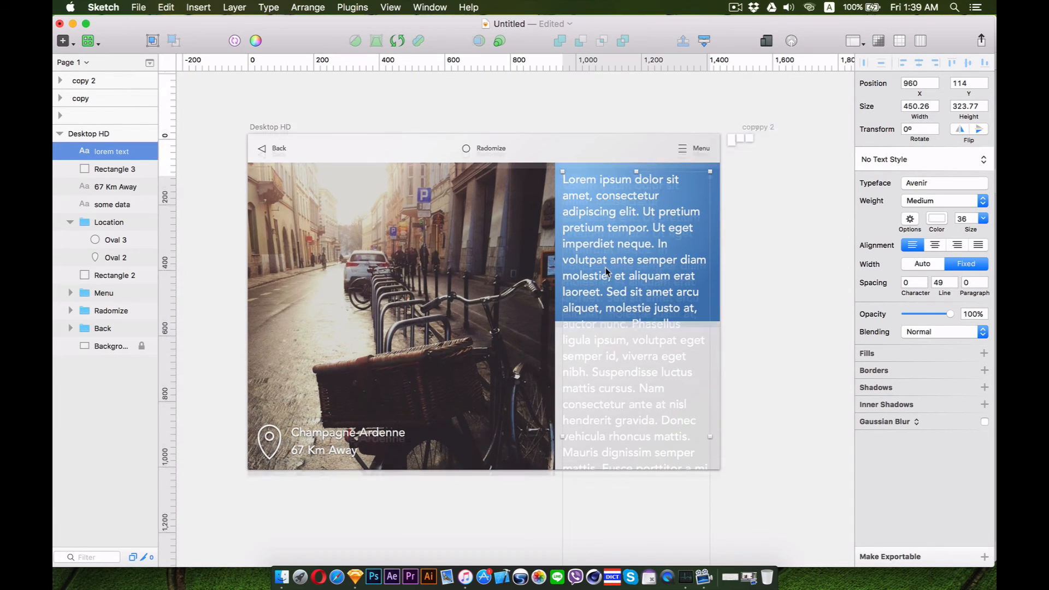
Set the paragraph to size 18 Light with line height 25 and extend the text box's height
{"action": "key", "text": "super+minus"}
{"action": "key", "text": "super+plus"}
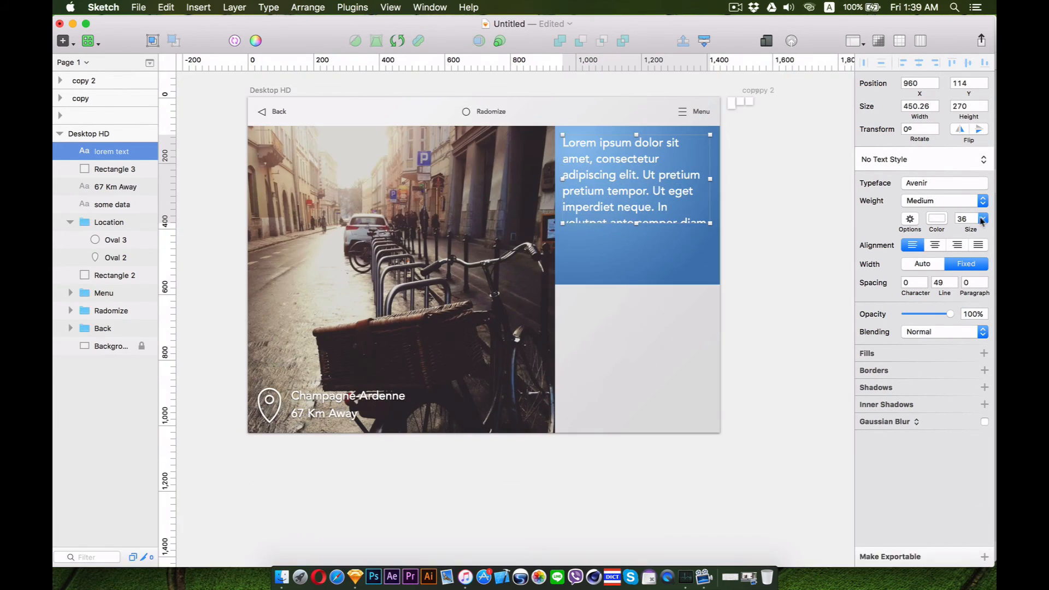
{"action": "left_click", "coordinate": [983, 219]}
{"action": "left_click", "coordinate": [976, 303]}
{"action": "left_click", "coordinate": [765, 210]}
{"action": "left_click", "coordinate": [678, 200]}
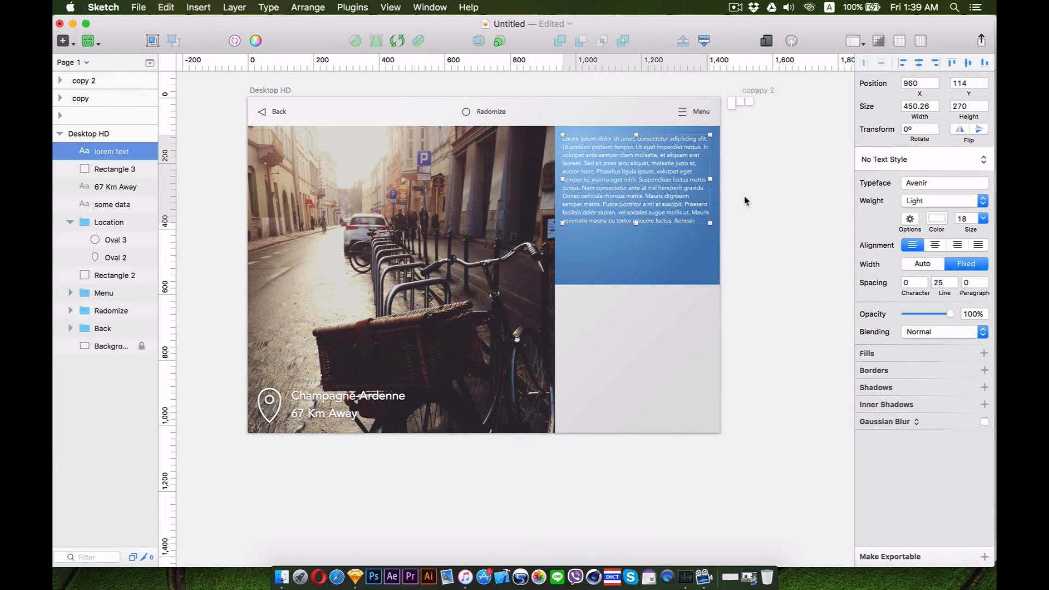
{"action": "left_click_drag", "start_coordinate": [635, 225], "coordinate": [635, 234]}
{"action": "left_click", "coordinate": [937, 221]}
{"action": "left_click", "coordinate": [789, 283]}
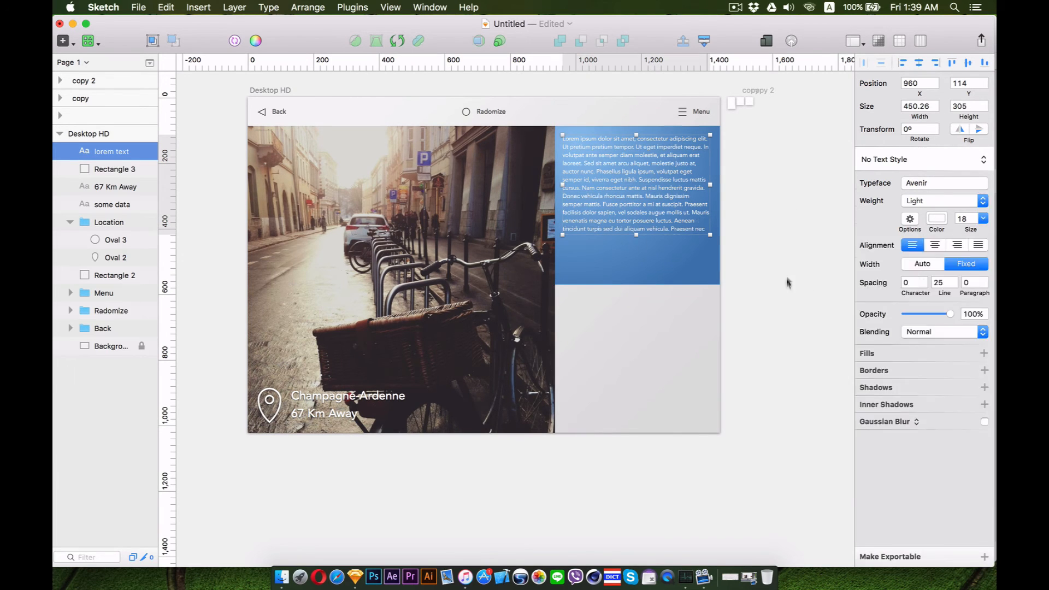
Give the paragraph a white gradient fill that fades to transparent toward its bottom
{"action": "left_click", "coordinate": [970, 353]}
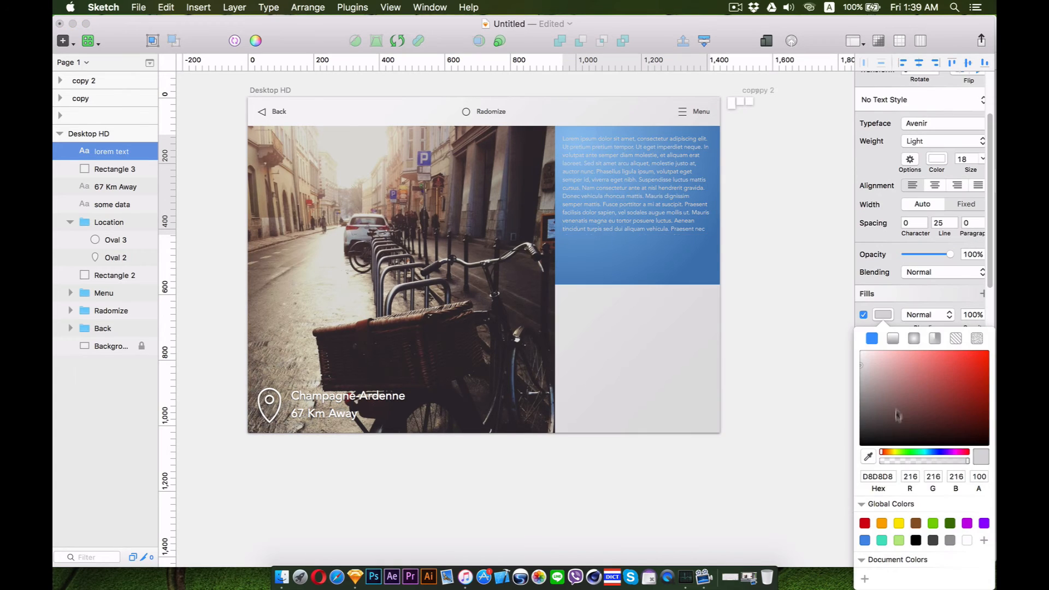
{"action": "left_click", "coordinate": [896, 338]}
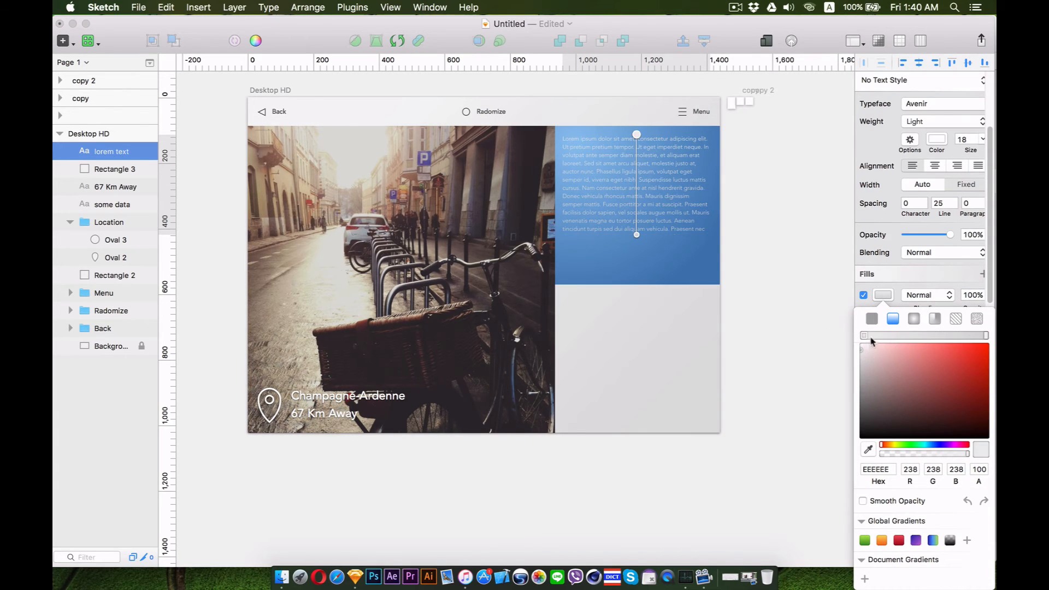
{"action": "left_click_drag", "start_coordinate": [867, 347], "coordinate": [848, 334]}
{"action": "left_click", "coordinate": [985, 336]}
{"action": "left_click_drag", "start_coordinate": [942, 454], "coordinate": [874, 454]}
{"action": "left_click_drag", "start_coordinate": [635, 134], "coordinate": [636, 215]}
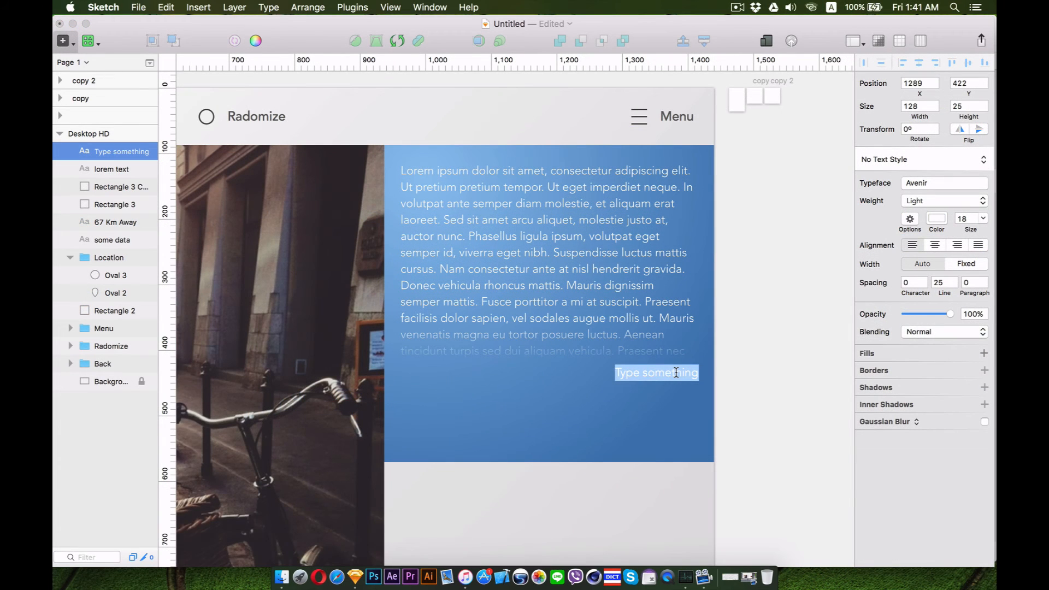
Add a "Read More" text label beneath the paragraph
{"action": "type", "text": "Read"}
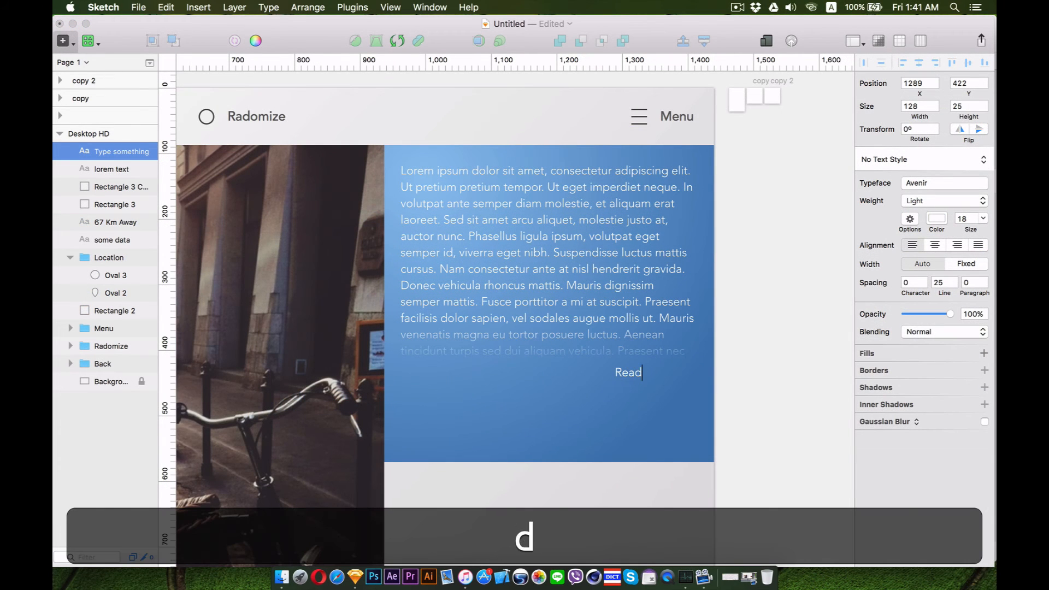
{"action": "type", "text": " More..."}
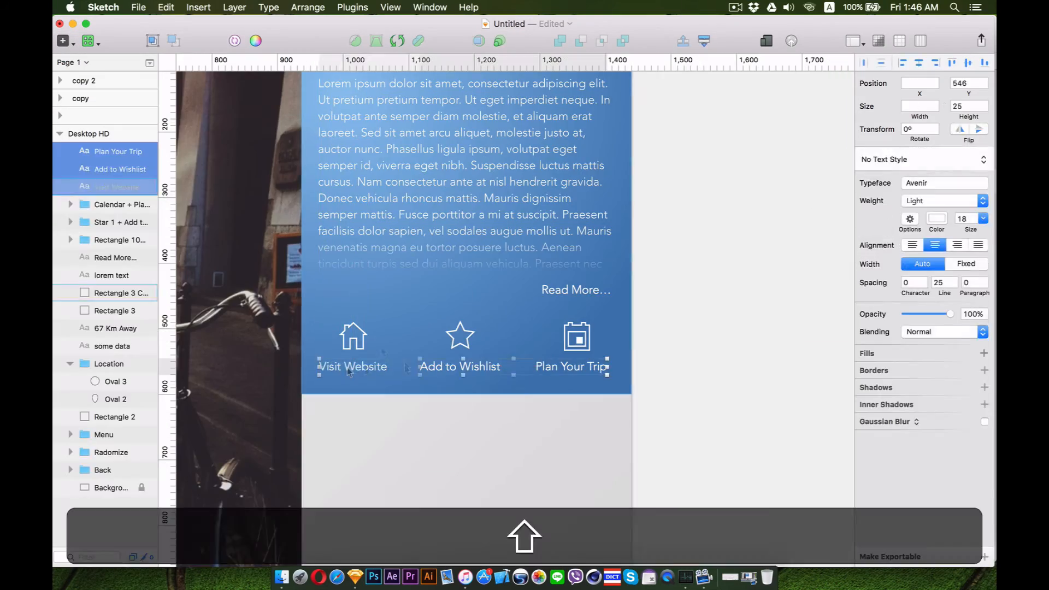
Draw a rectangle about 503×129 over the icon row, give it a translucent gradient fill, and place it beneath the icons
{"action": "key", "text": "super+equal"}
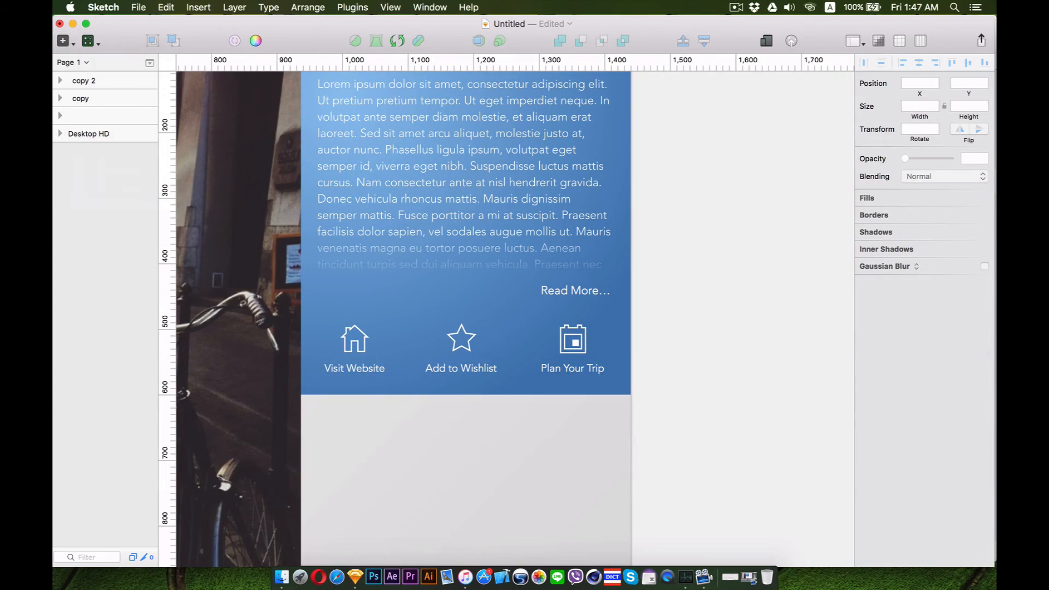
{"action": "key", "text": "r"}
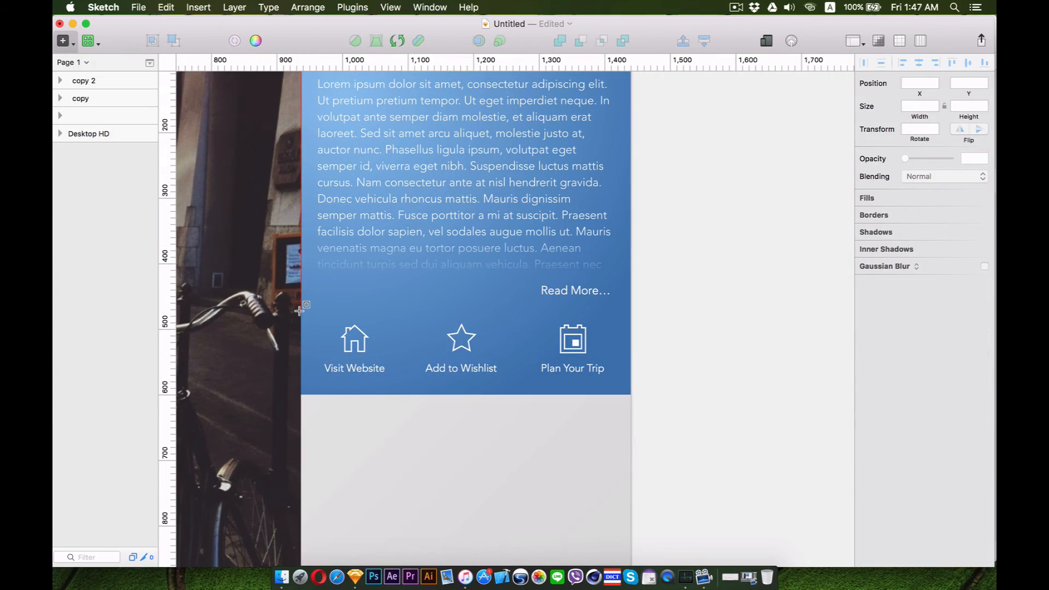
{"action": "left_click_drag", "start_coordinate": [299, 310], "coordinate": [631, 394]}
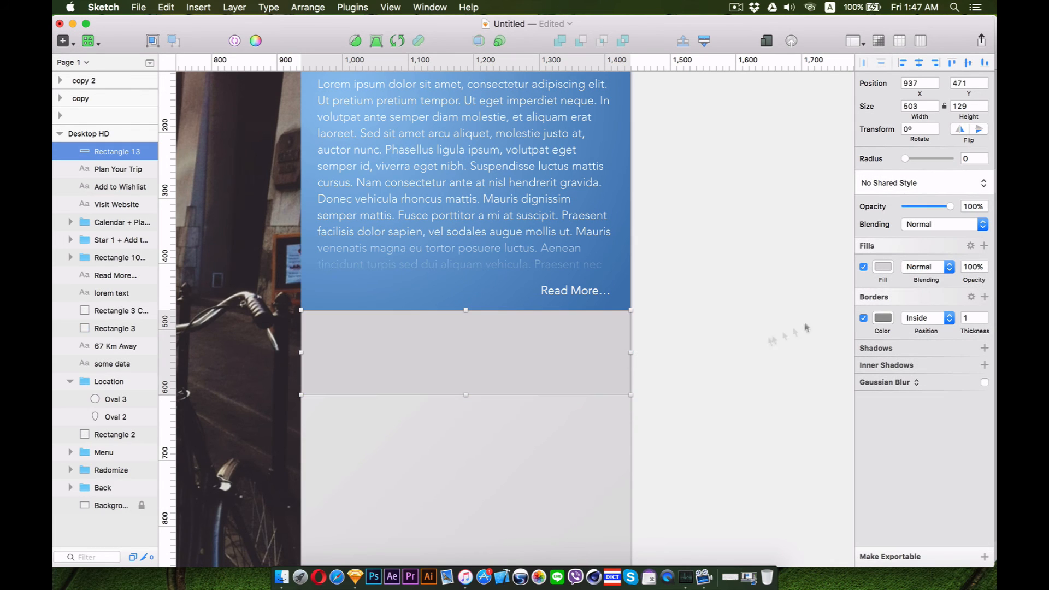
{"action": "left_click", "coordinate": [884, 267]}
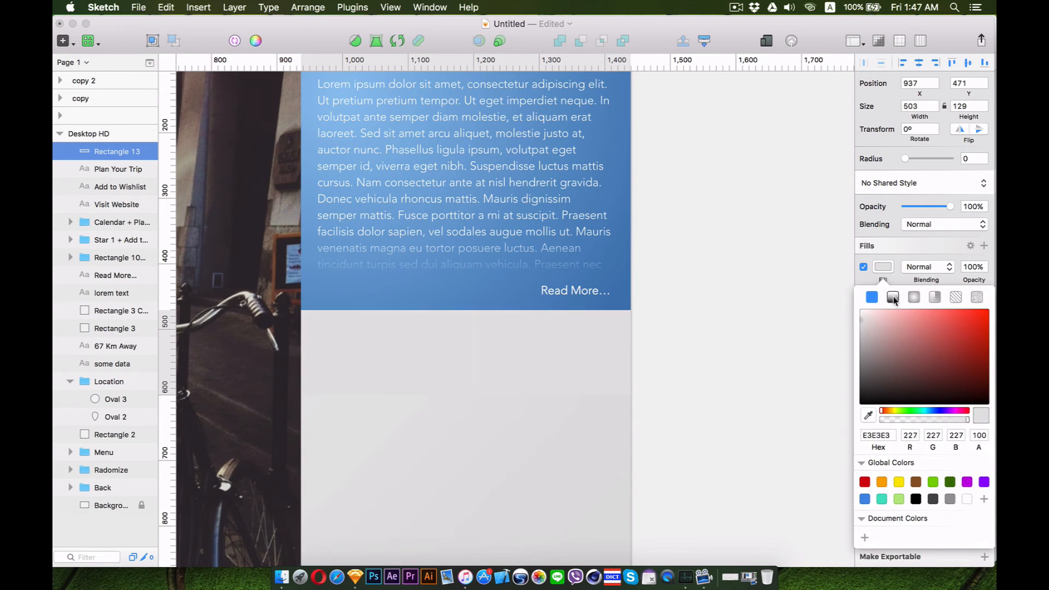
{"action": "left_click", "coordinate": [893, 298]}
{"action": "left_click_drag", "start_coordinate": [466, 394], "coordinate": [582, 380]}
{"action": "left_click", "coordinate": [909, 432]}
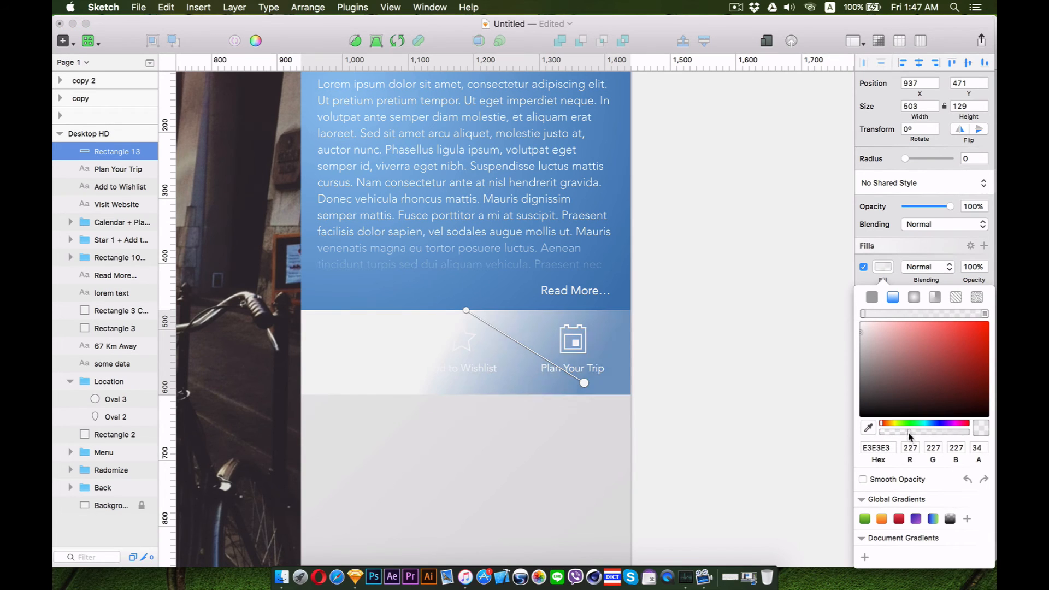
{"action": "left_click_drag", "start_coordinate": [903, 431], "coordinate": [917, 431]}
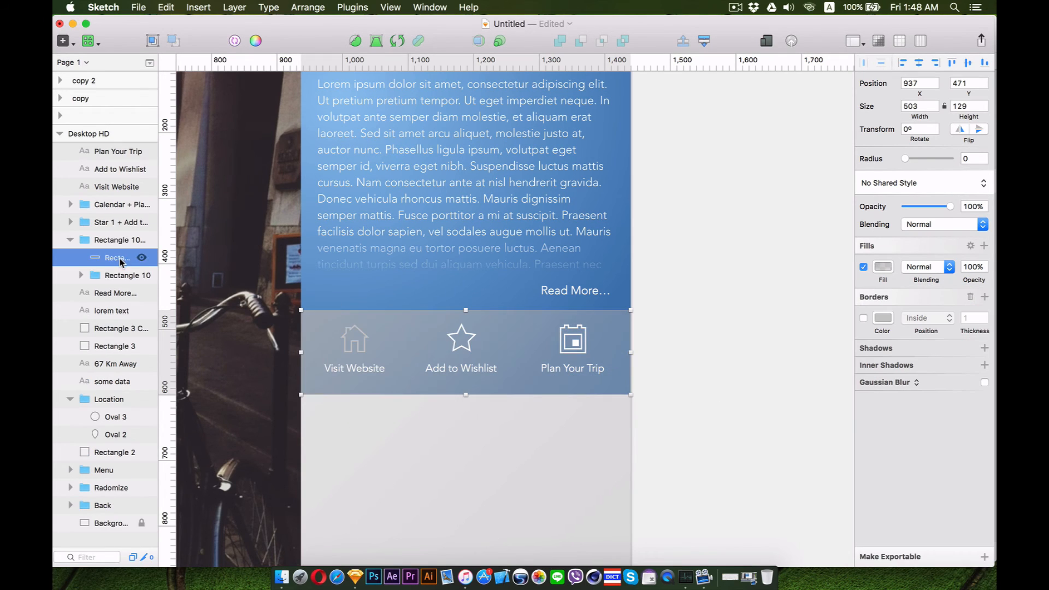
{"action": "left_click_drag", "start_coordinate": [121, 260], "coordinate": [129, 324]}
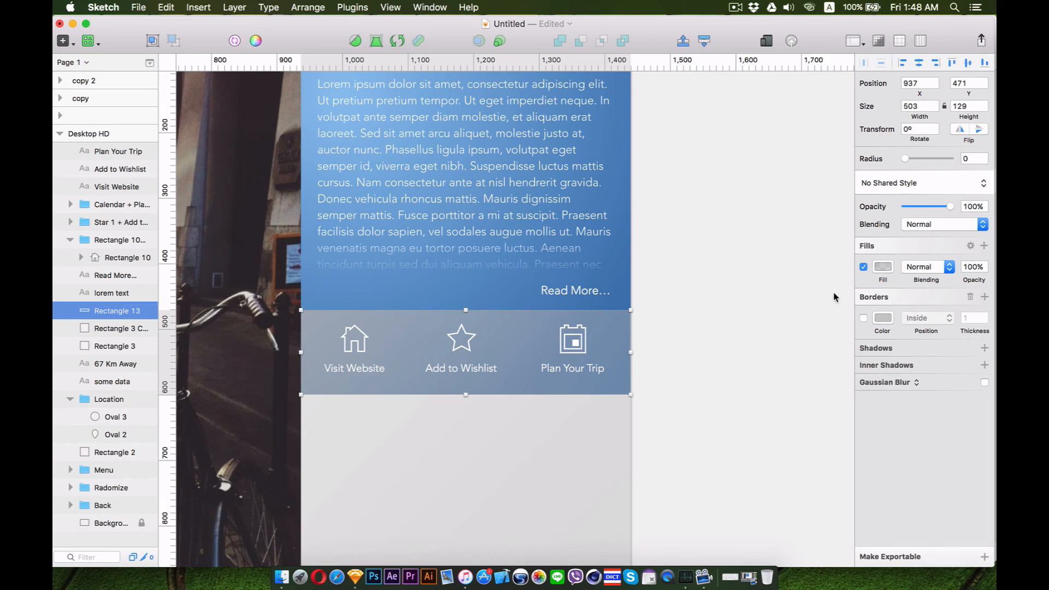
{"action": "left_click", "coordinate": [884, 267]}
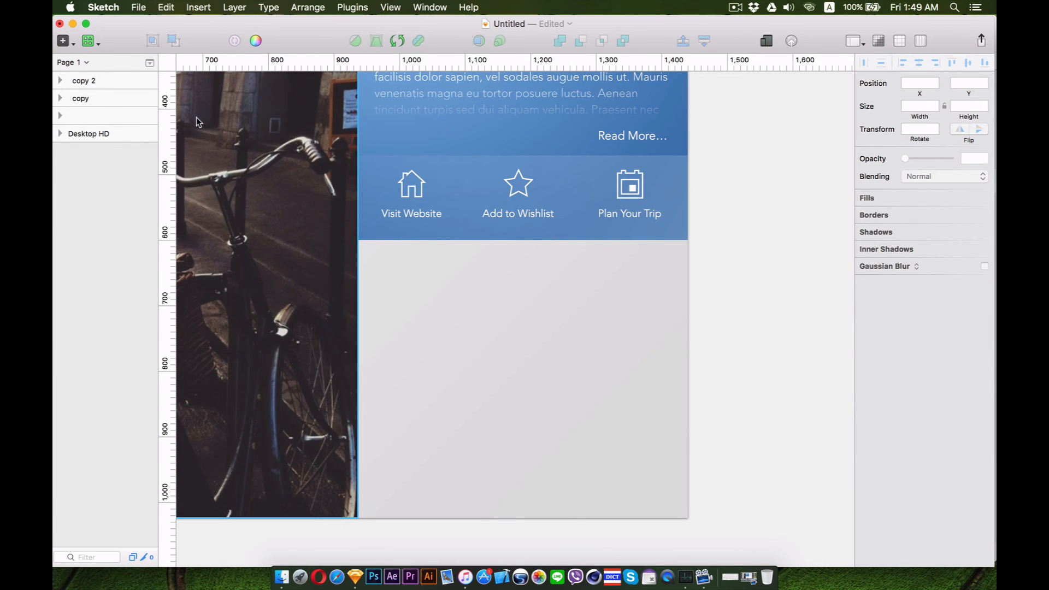
Draw a 64×64 circle without border below the icon row and duplicate it into a column of six circles
{"action": "left_click", "coordinate": [89, 41]}
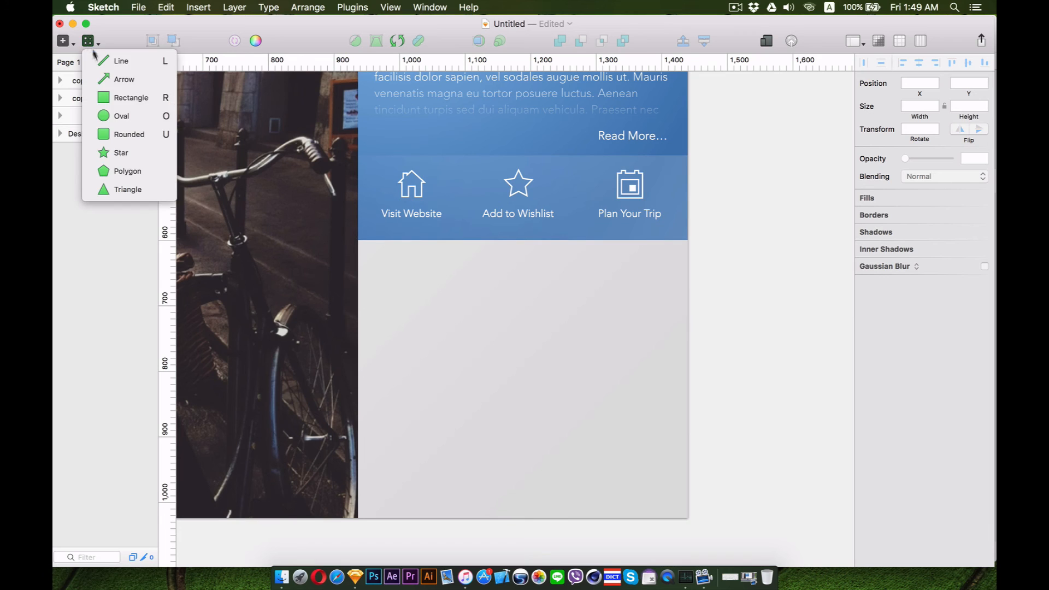
{"action": "left_click", "coordinate": [112, 117]}
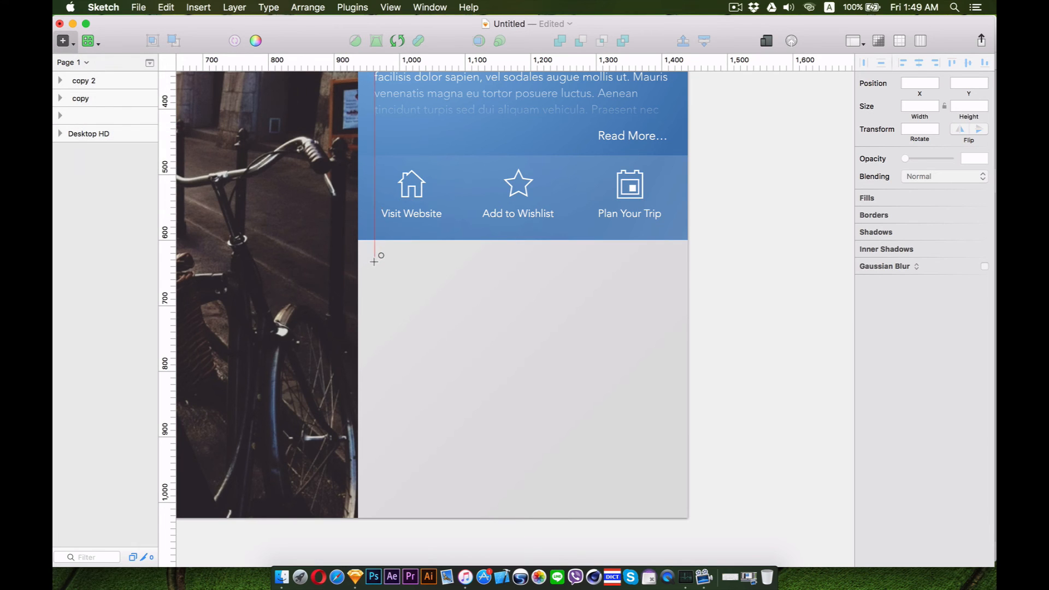
{"action": "mouse_move", "coordinate": [374, 262]}
{"action": "left_mouse_down"}
{"action": "mouse_move", "coordinate": [425, 307]}
{"action": "mouse_move", "coordinate": [416, 303]}
{"action": "left_mouse_up"}
{"action": "left_click", "coordinate": [863, 294]}
{"action": "left_click_drag", "start_coordinate": [402, 287], "coordinate": [402, 338]}
{"action": "left_click_drag", "start_coordinate": [405, 331], "coordinate": [404, 383]}
{"action": "left_click_drag", "start_coordinate": [409, 374], "coordinate": [409, 426]}
{"action": "key", "text": "super+equal"}
{"action": "key", "text": "super+z"}
{"action": "key", "text": "super+minus"}
{"action": "key", "text": "super+minus"}
{"action": "left_click_drag", "start_coordinate": [456, 347], "coordinate": [459, 375]}
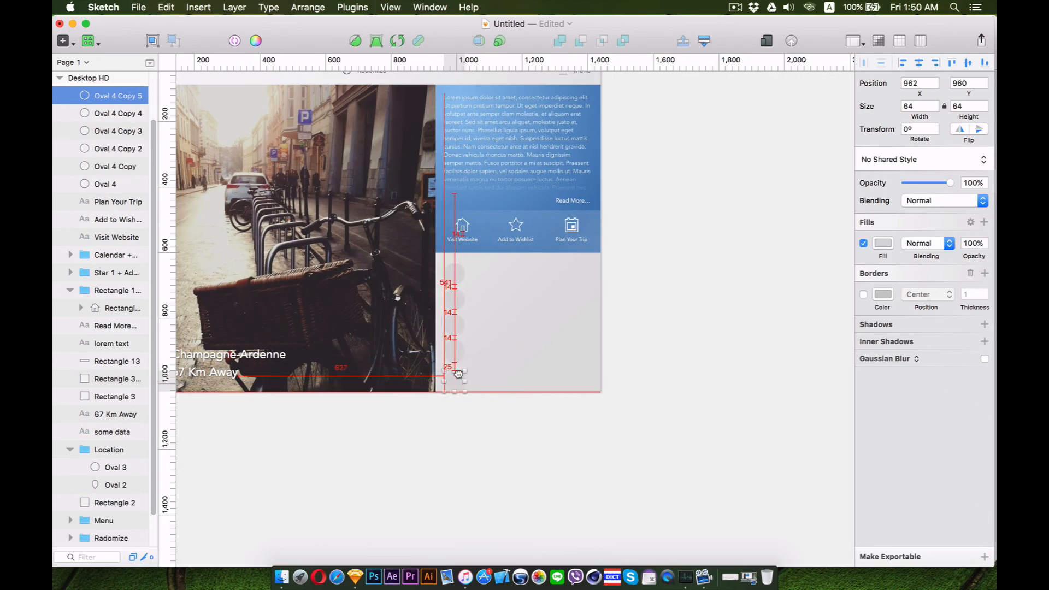
{"action": "left_click", "coordinate": [509, 401]}
{"action": "key", "text": "super+minus"}
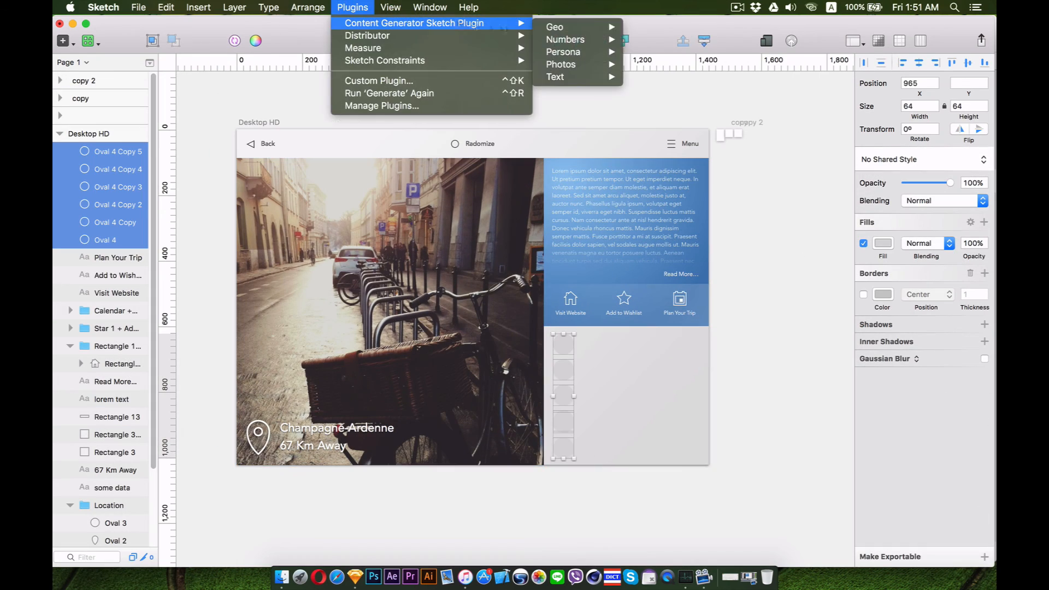
Fill the selected circles with male persona photos via Content Generator
{"action": "left_click", "coordinate": [431, 92]}
{"action": "left_click", "coordinate": [364, 7]}
{"action": "mouse_move", "coordinate": [365, 24]}
{"action": "mouse_move", "coordinate": [563, 52]}
{"action": "mouse_move", "coordinate": [655, 76]}
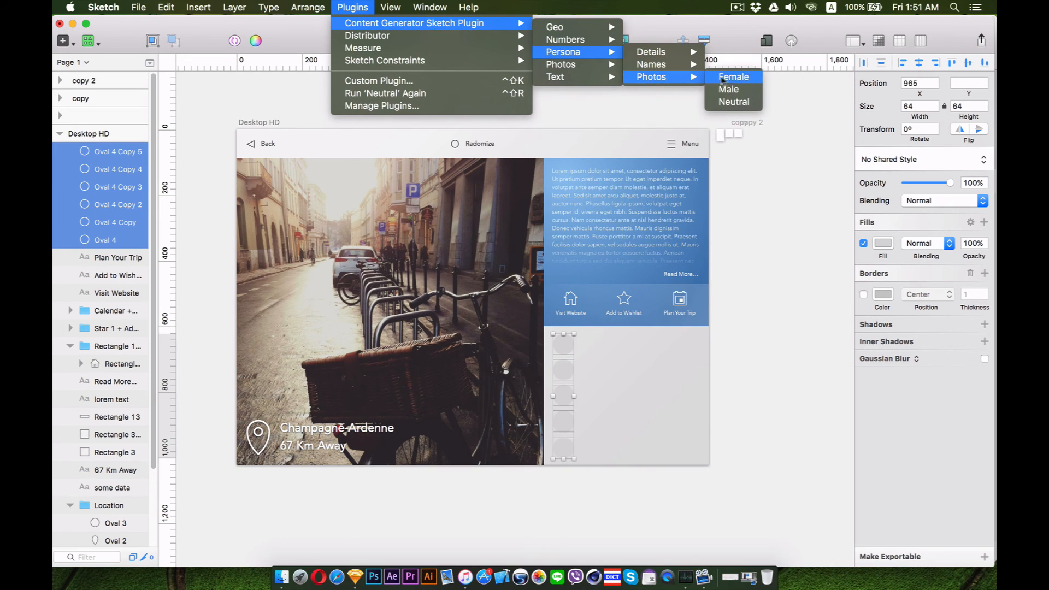
{"action": "left_click", "coordinate": [750, 90]}
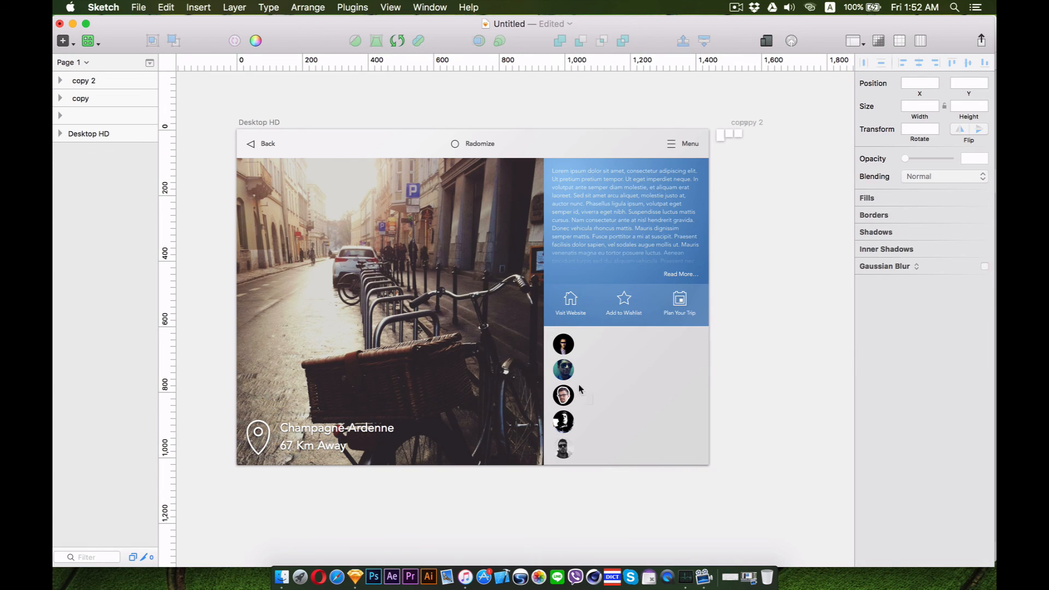
Select two circles and fill them with female persona photos via Content Generator
{"action": "left_click_drag", "start_coordinate": [579, 385], "coordinate": [554, 362]}
{"action": "left_click", "coordinate": [316, 5]}
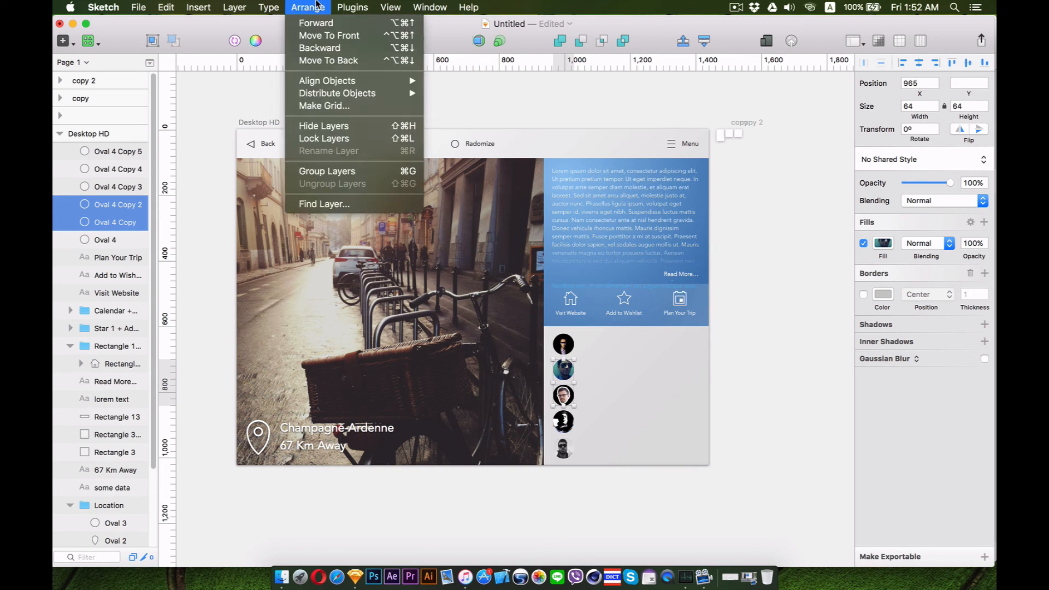
{"action": "mouse_move", "coordinate": [350, 9]}
{"action": "mouse_move", "coordinate": [593, 52]}
{"action": "mouse_move", "coordinate": [672, 77]}
{"action": "left_click", "coordinate": [734, 92]}
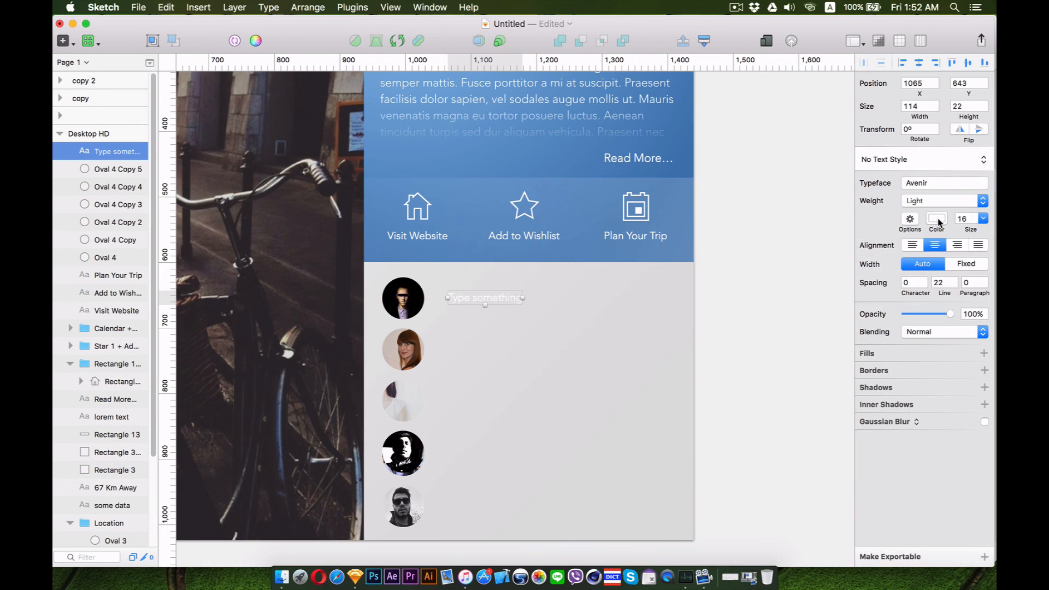
Duplicate the placeholder text layer into a column of five labels beside the avatar circles
{"action": "left_click_drag", "start_coordinate": [482, 298], "coordinate": [481, 352]}
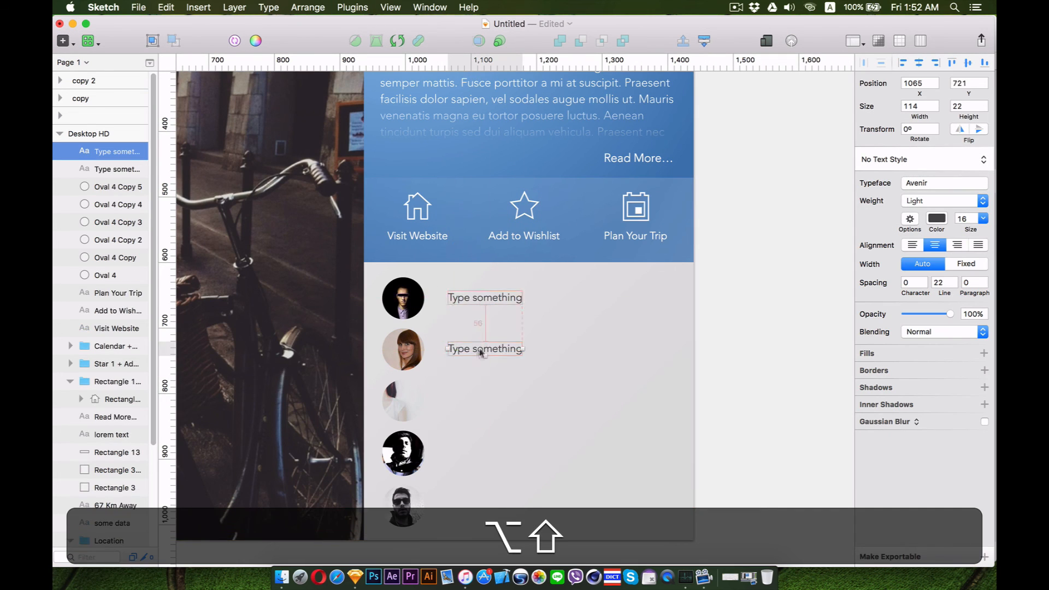
{"action": "key", "text": "super+d"}
{"action": "key", "text": "super+d"}
{"action": "key", "text": "super+d"}
{"action": "left_click_drag", "start_coordinate": [485, 502], "coordinate": [485, 505]}
{"action": "key", "text": "super+minus"}
{"action": "scroll", "coordinate": [608, 511], "scroll_direction": "up", "scroll_amount": 3}
Fill the labels beside the male avatars with male names via Content Generator
{"action": "left_click", "coordinate": [541, 446], "text": "shift"}
{"action": "left_click", "coordinate": [542, 370], "text": "shift"}
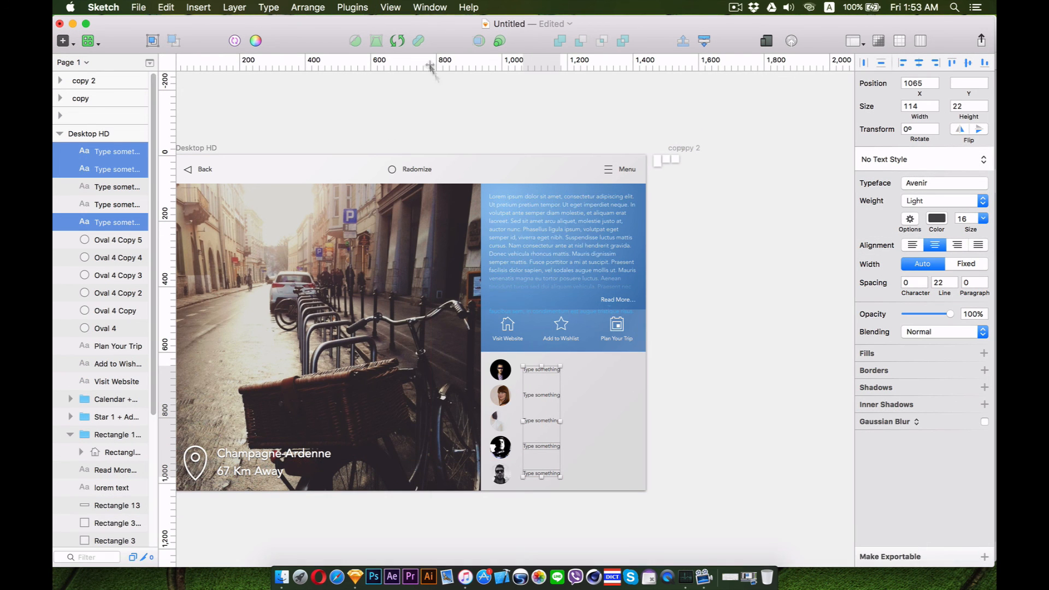
{"action": "left_click", "coordinate": [315, 4]}
{"action": "mouse_move", "coordinate": [350, 5]}
{"action": "mouse_move", "coordinate": [369, 25]}
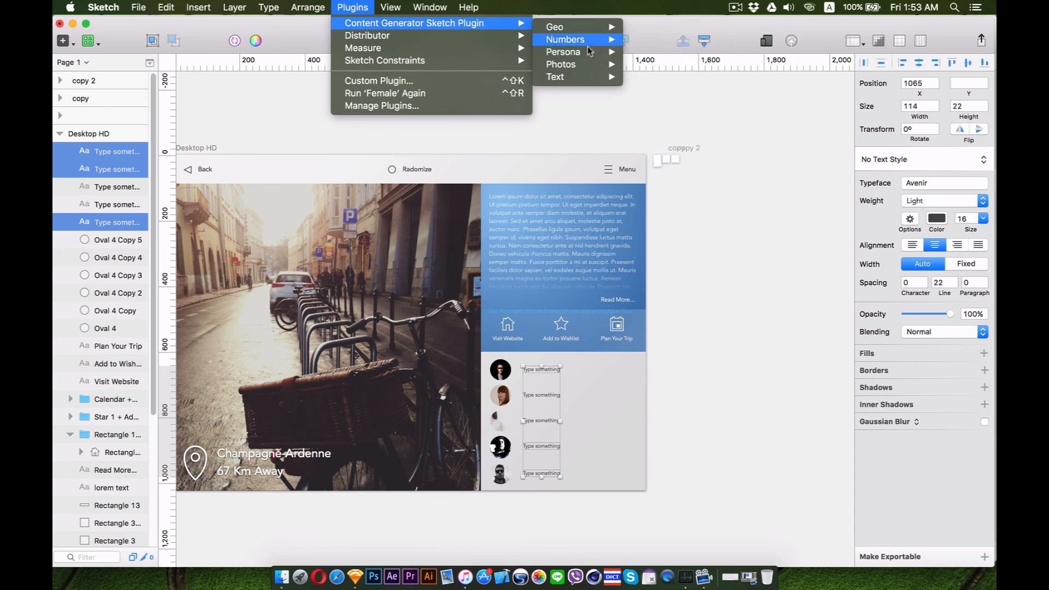
{"action": "mouse_move", "coordinate": [587, 52]}
{"action": "mouse_move", "coordinate": [665, 67]}
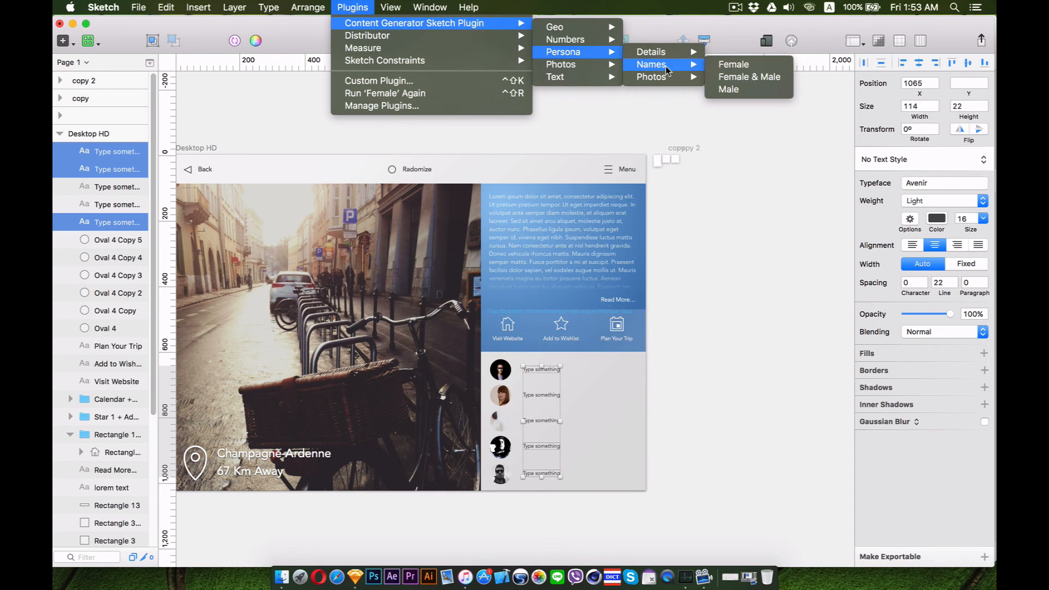
{"action": "left_click", "coordinate": [741, 91]}
Select the labels beside the female avatars and fill them with female names via Content Generator
{"action": "left_click_drag", "start_coordinate": [571, 429], "coordinate": [534, 389]}
{"action": "left_click", "coordinate": [352, 7]}
{"action": "mouse_move", "coordinate": [369, 25]}
{"action": "mouse_move", "coordinate": [579, 52]}
{"action": "mouse_move", "coordinate": [665, 67]}
{"action": "left_click", "coordinate": [741, 66]}
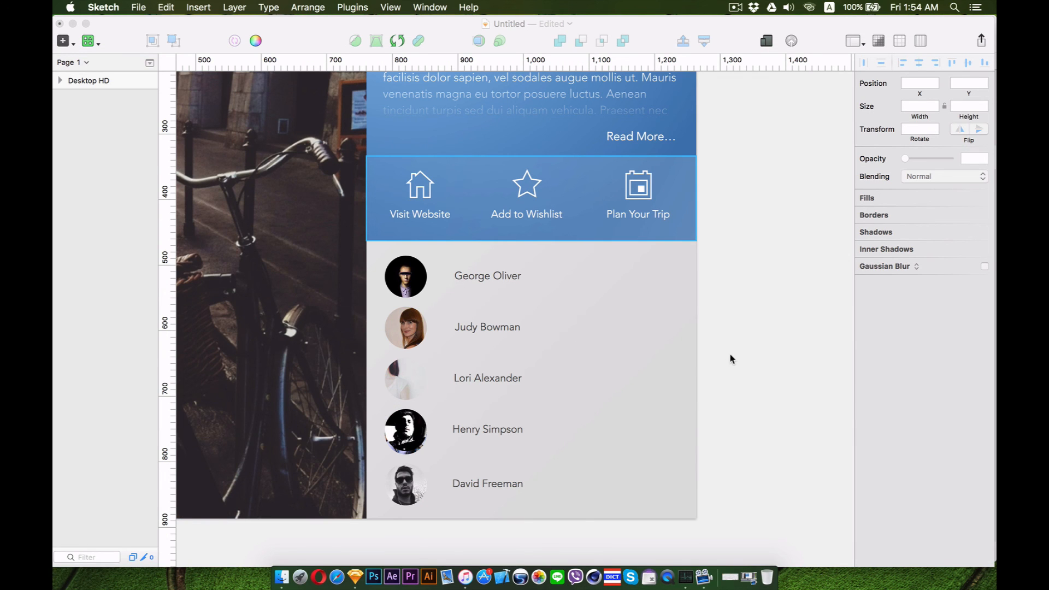
Paste the message and plus icons to the right of the first name
{"action": "key", "text": "super+v"}
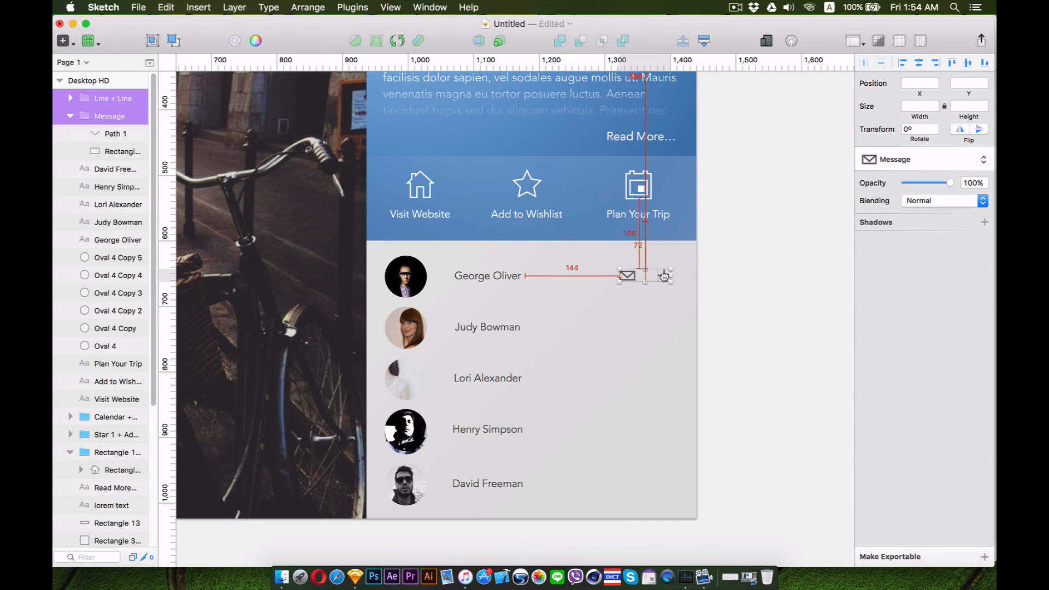
{"action": "key", "text": "Escape"}
{"action": "left_click_drag", "start_coordinate": [600, 258], "coordinate": [632, 430]}
{"action": "key", "text": "super+z"}
{"action": "key", "text": "super+z"}
{"action": "key", "text": "super+z"}
{"action": "left_click", "coordinate": [763, 320]}
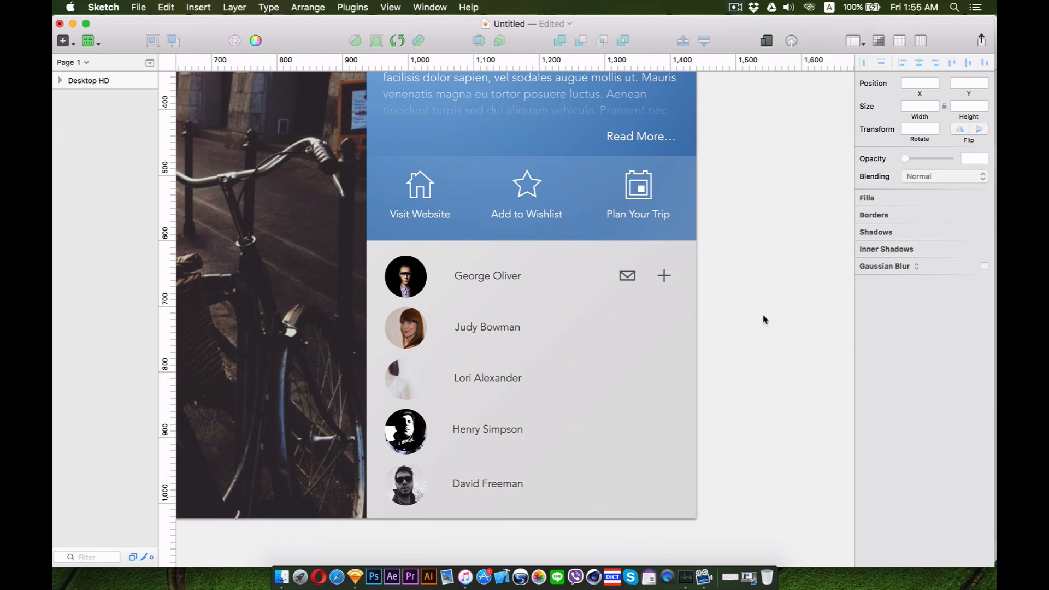
Select the message and plus icons, duplicate them down to the other name rows, and zoom to fit the artboard
{"action": "left_click_drag", "start_coordinate": [763, 321], "coordinate": [609, 263]}
{"action": "left_click_drag", "start_coordinate": [628, 278], "coordinate": [628, 382]}
{"action": "left_click_drag", "start_coordinate": [627, 381], "coordinate": [627, 485]}
{"action": "left_click", "coordinate": [765, 450]}
{"action": "key", "text": "super+1"}
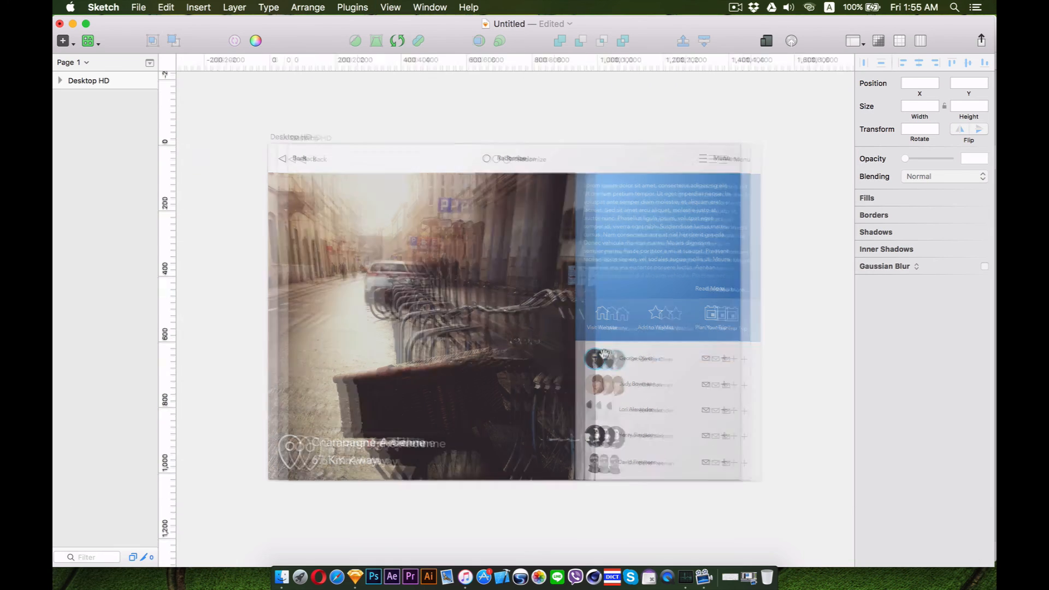